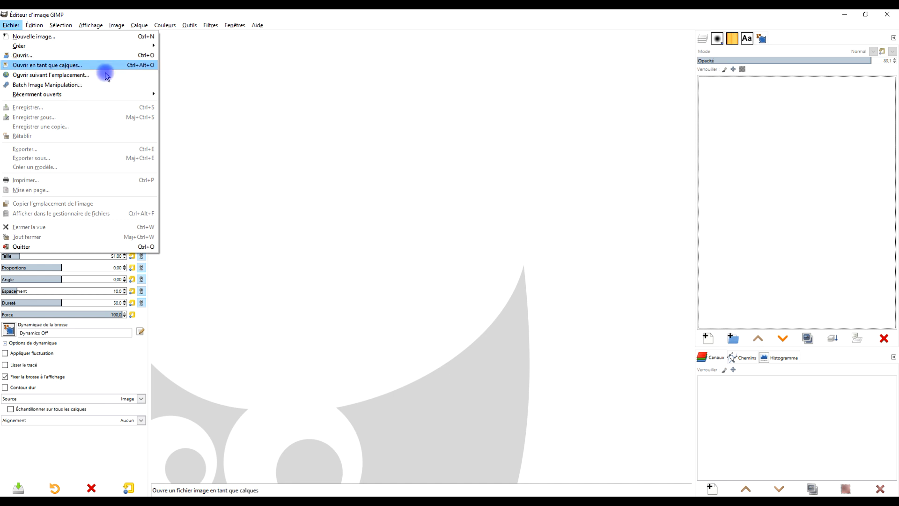
Step: Open the recent file CANVAS TEXTURE.xcf and close it, twice in a row
mouse_move(91, 96)
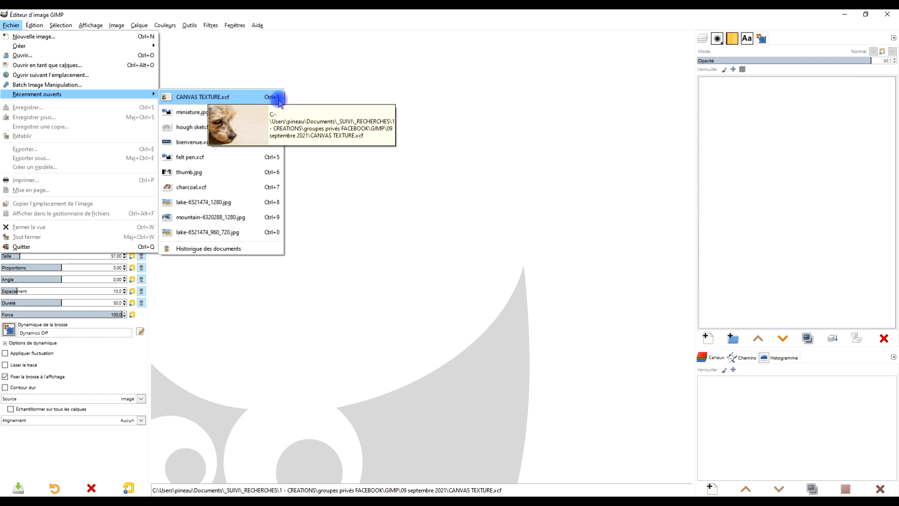
left_click(236, 98)
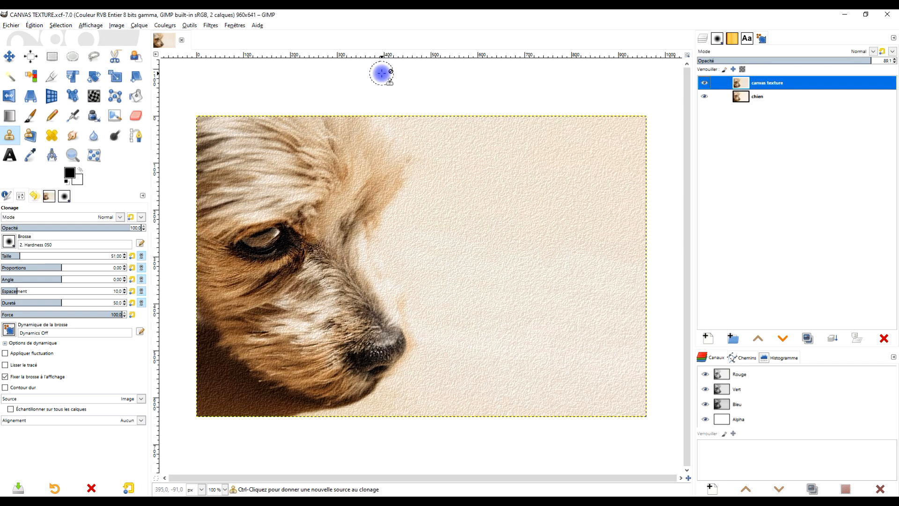
left_click(182, 40)
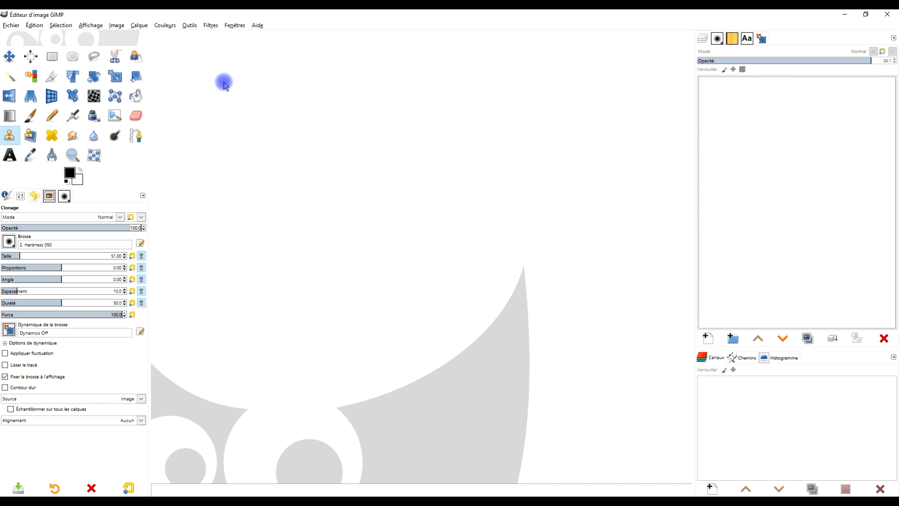
key("ctrl+shift+1")
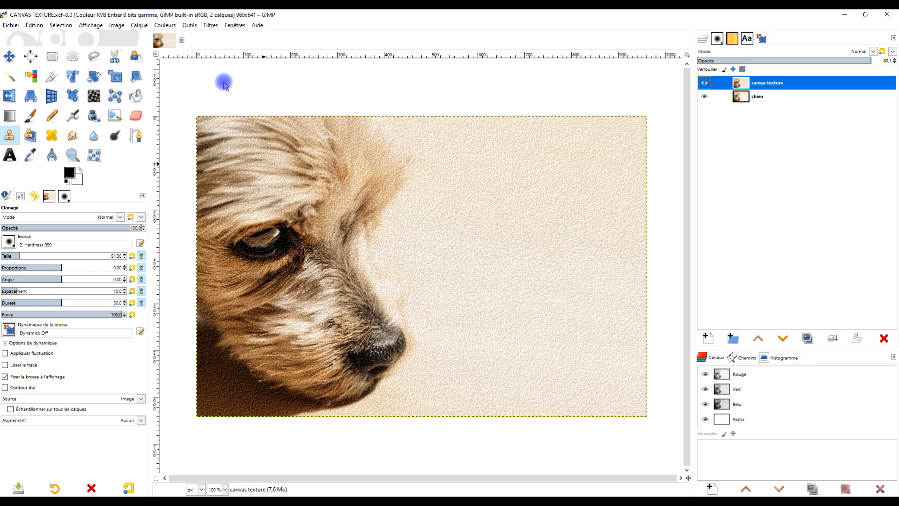
left_click(181, 42)
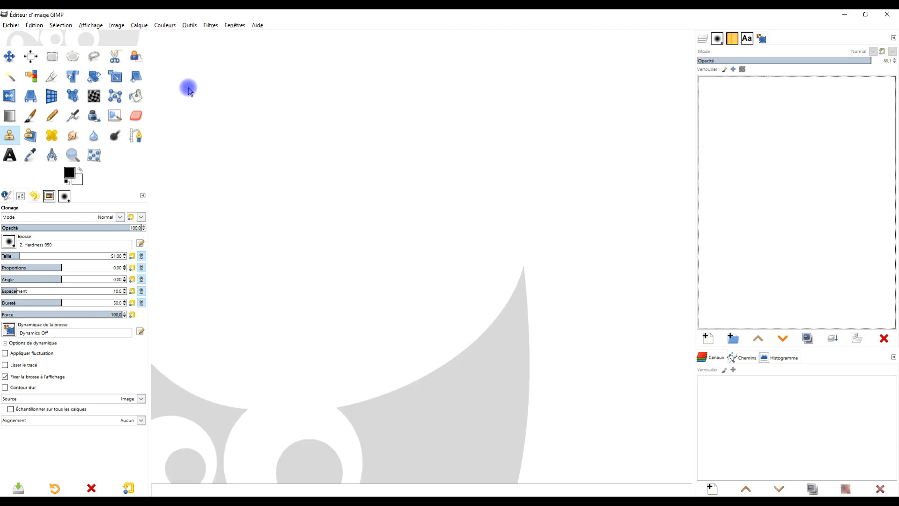
Step: Add a document history tab beside the tool options and open CANVAS TEXTURE.xcf from that history
left_click(143, 195)
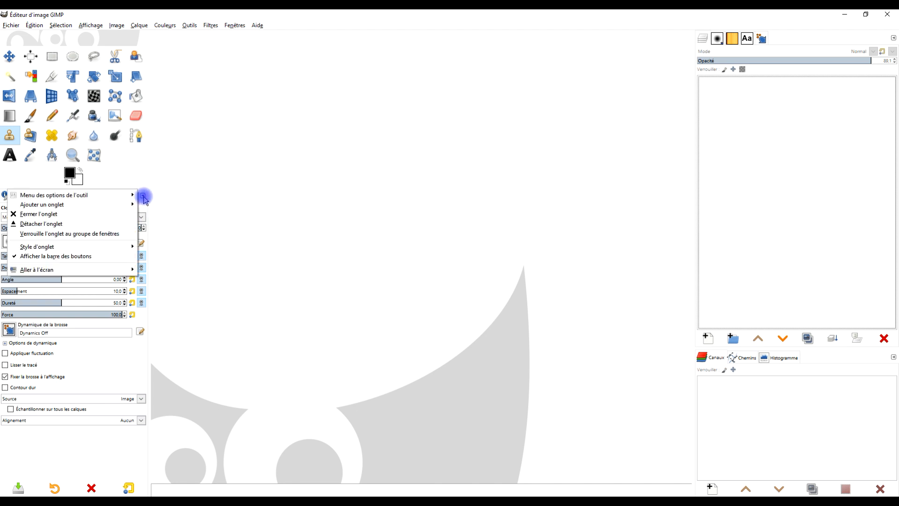
mouse_move(100, 206)
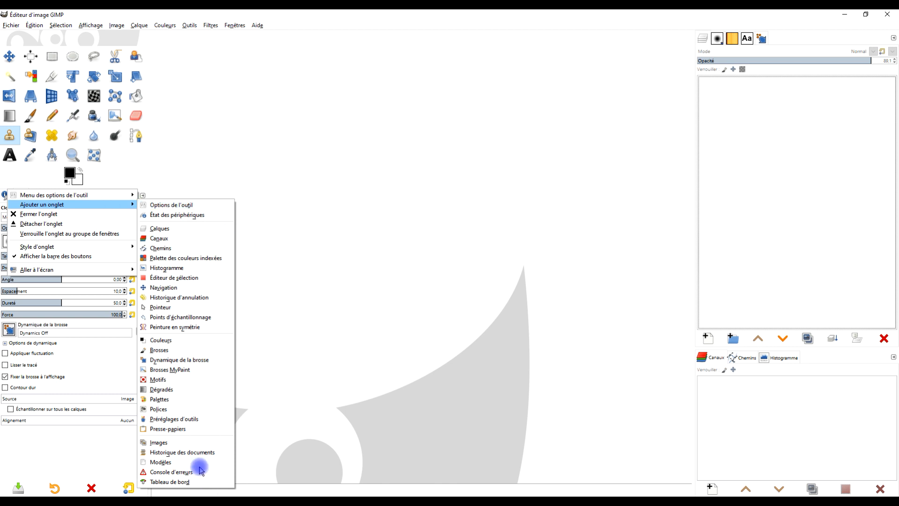
left_click(204, 452)
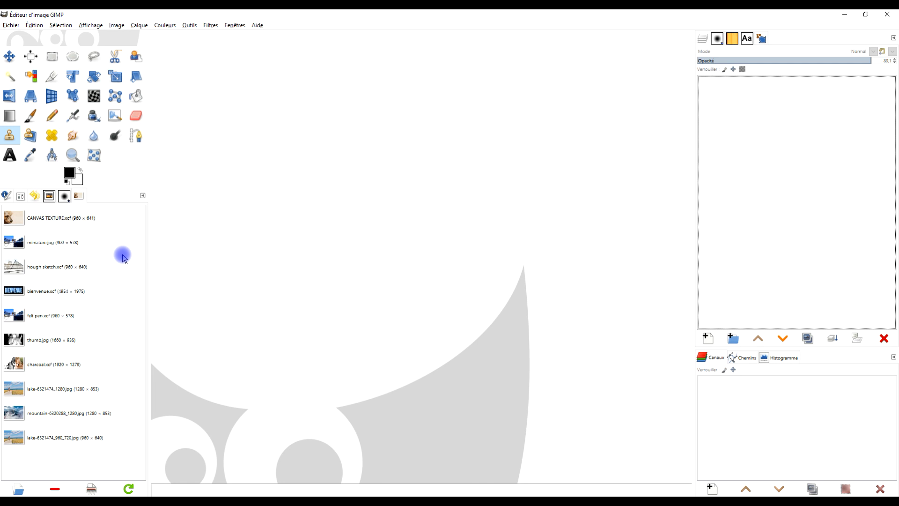
double_click(89, 222)
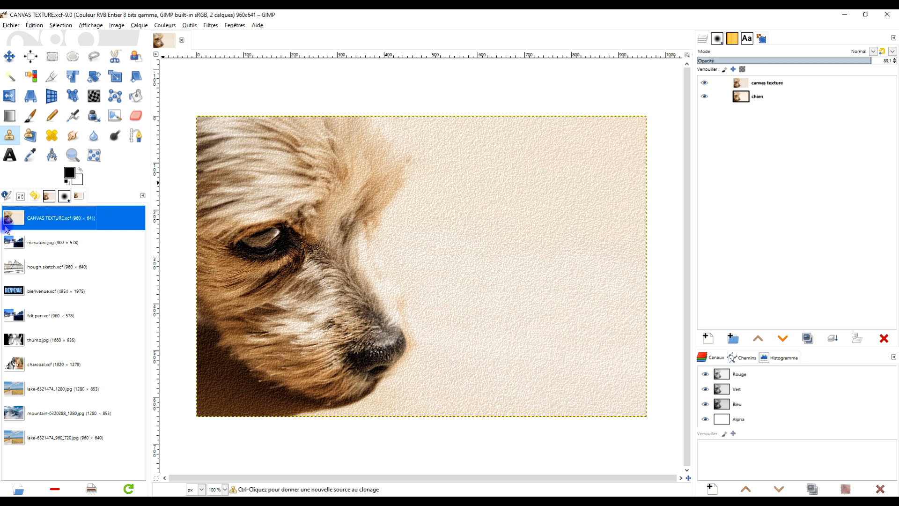
left_click(21, 196)
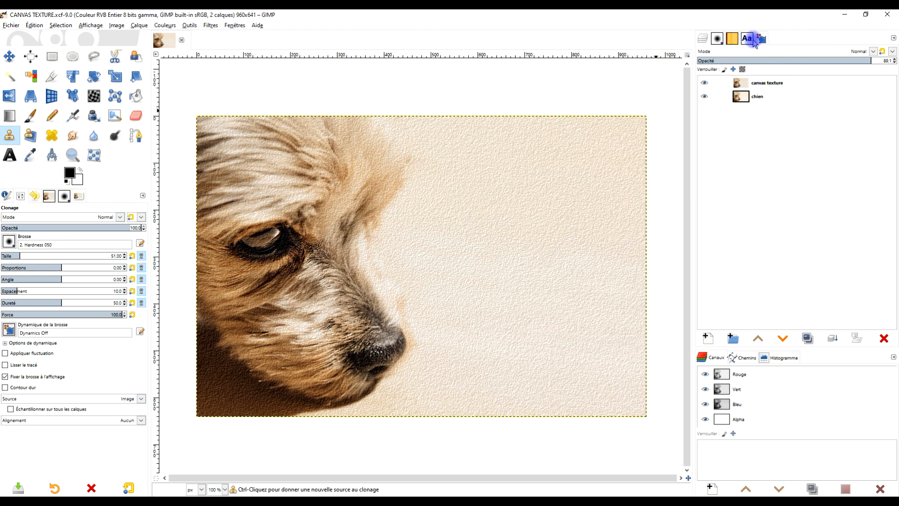
left_click(143, 196)
mouse_move(105, 206)
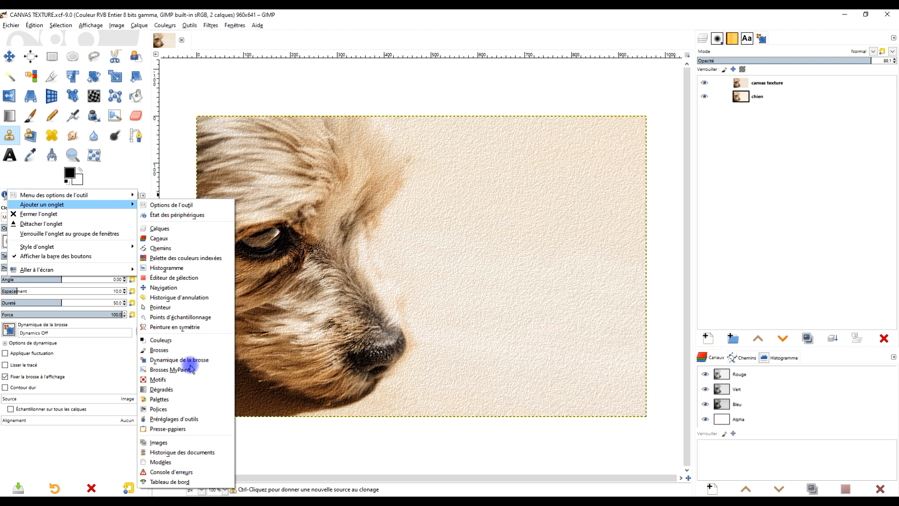
left_click(146, 160)
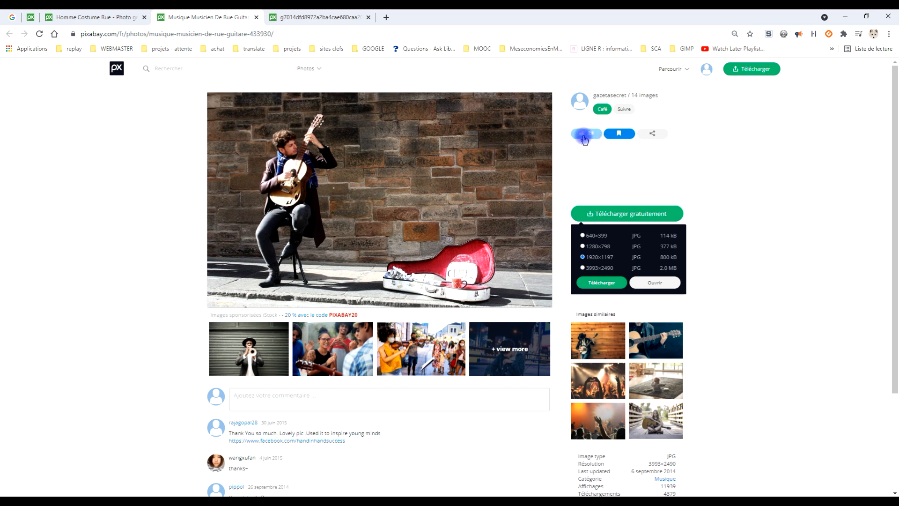
Step: Bring up the full-size version of the street guitarist photo and copy the image
left_click(632, 214)
left_click(632, 215)
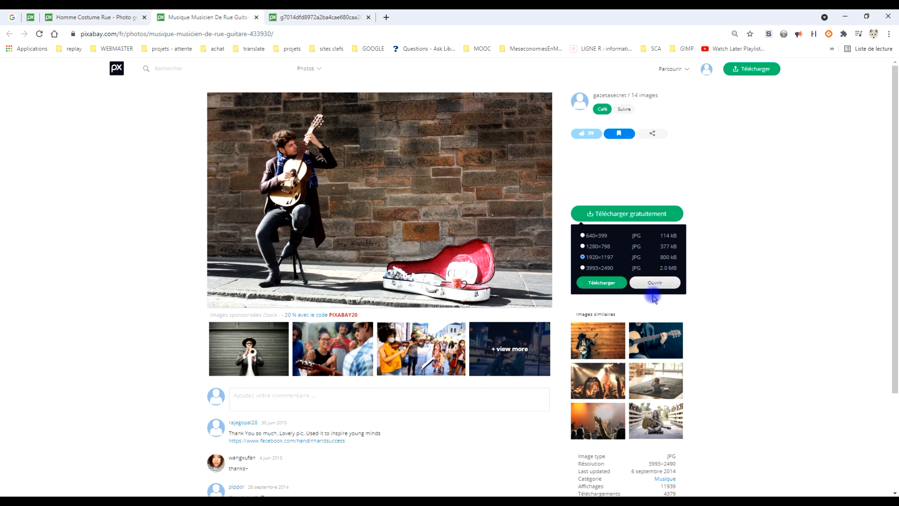
left_click(328, 17)
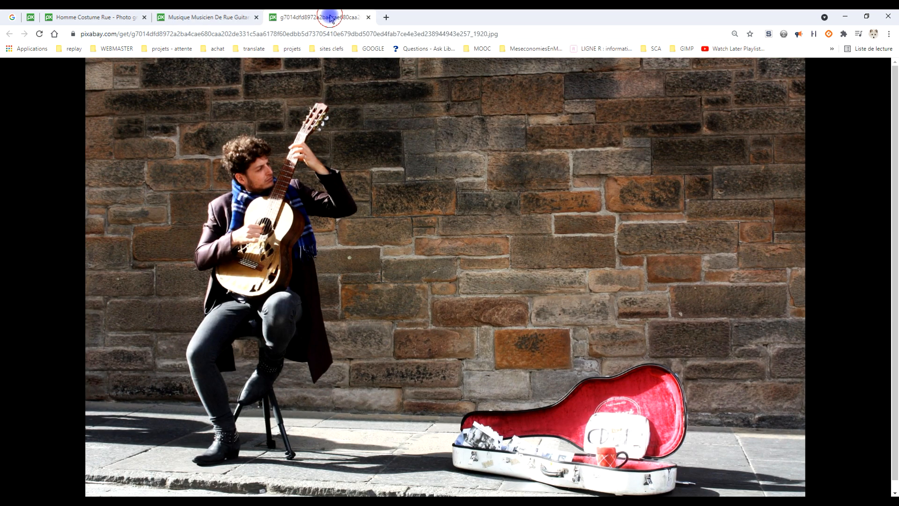
right_click(412, 169)
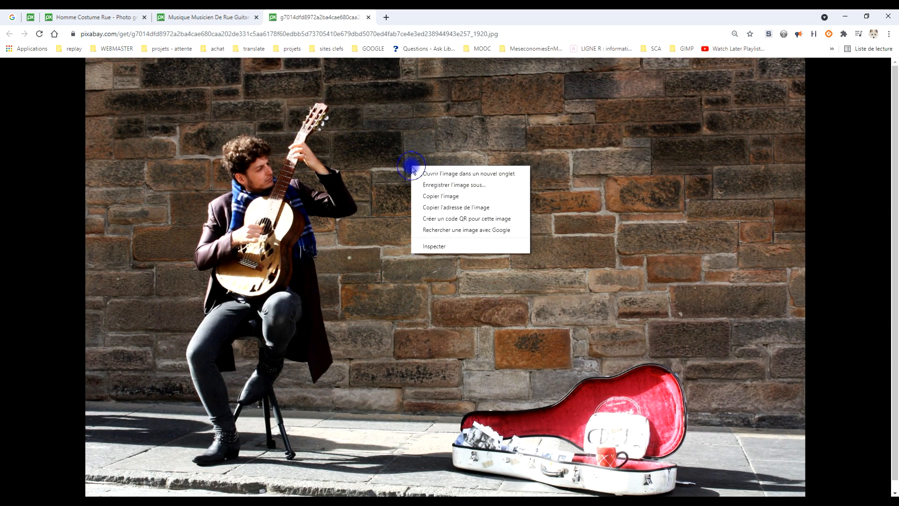
left_click(448, 198)
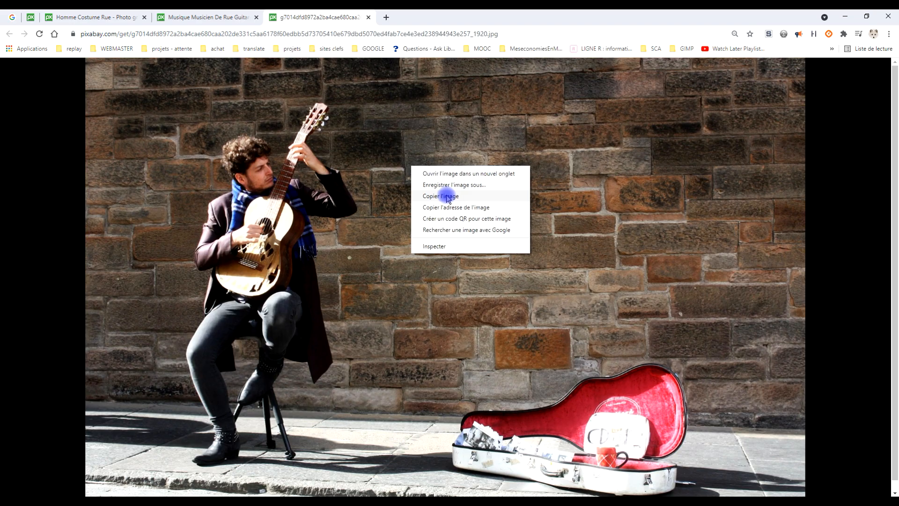
left_click(448, 199)
Step: Compare the size of the image open in GIMP with the chosen download size on the guitarist photo's Pixabay page
left_click(151, 500)
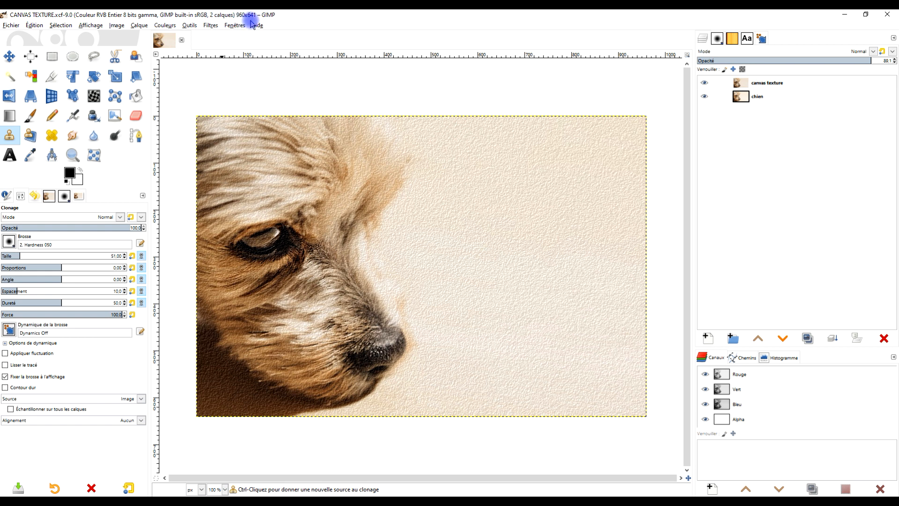
left_click(45, 499)
left_click(222, 25)
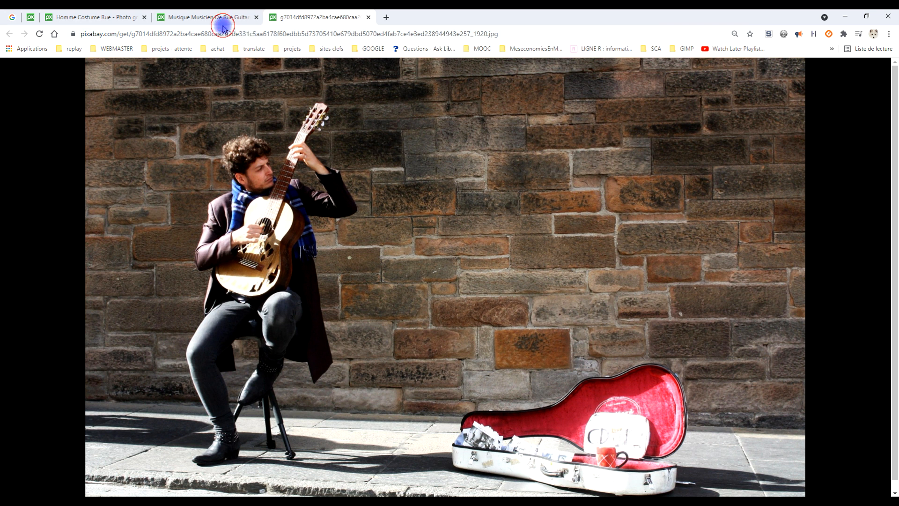
left_click(604, 259)
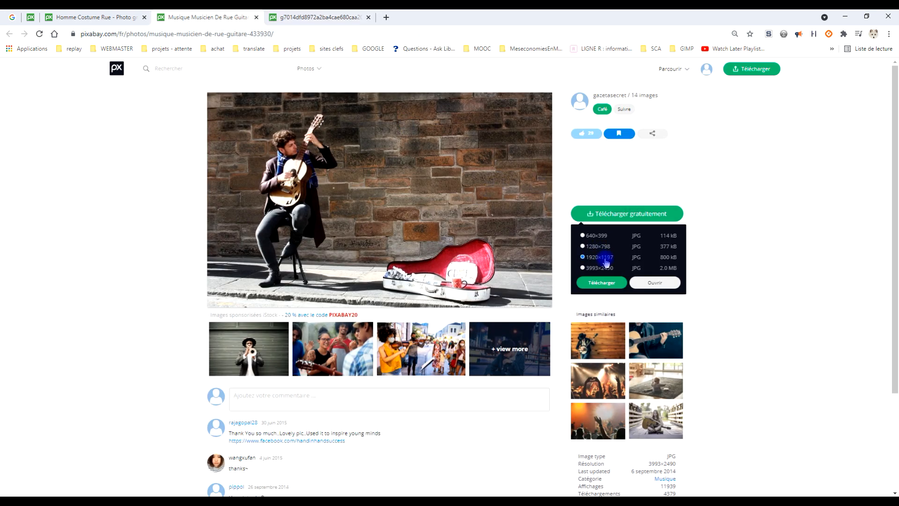
Step: Switch to GIMP and paste the copied guitarist photo as a new layer in CANVAS TEXTURE.xcf
left_click(122, 499)
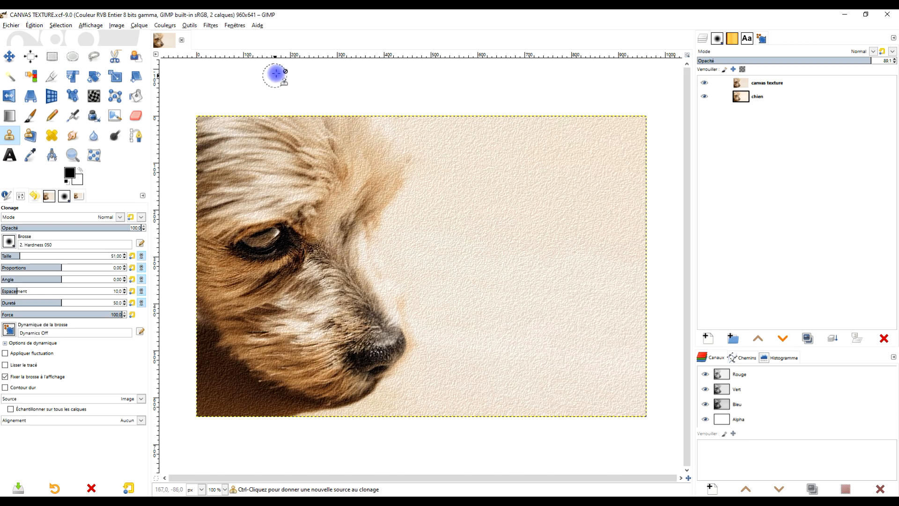
left_click(35, 25)
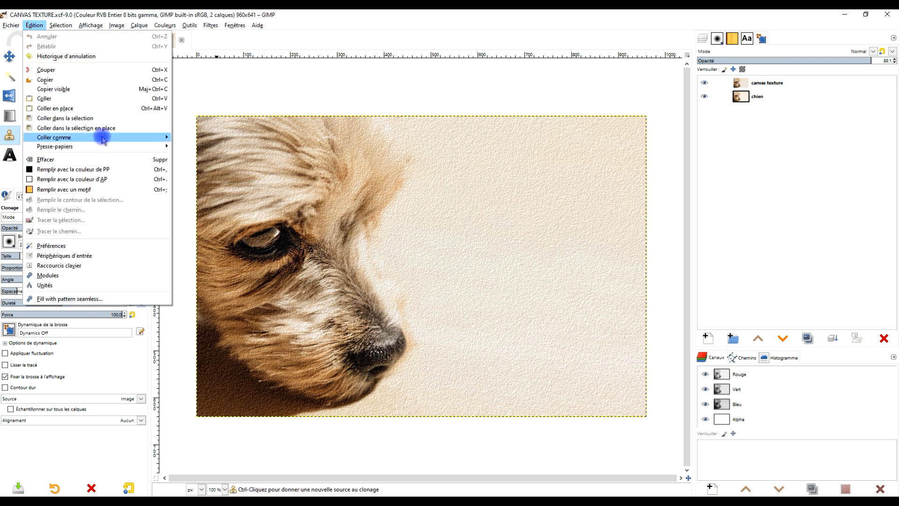
mouse_move(105, 139)
left_click(202, 139)
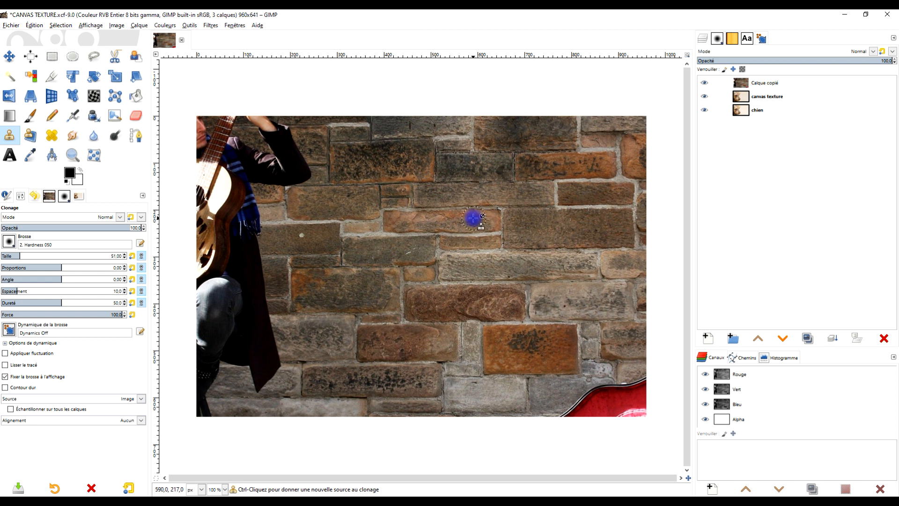
scroll(467, 218, "down", 2)
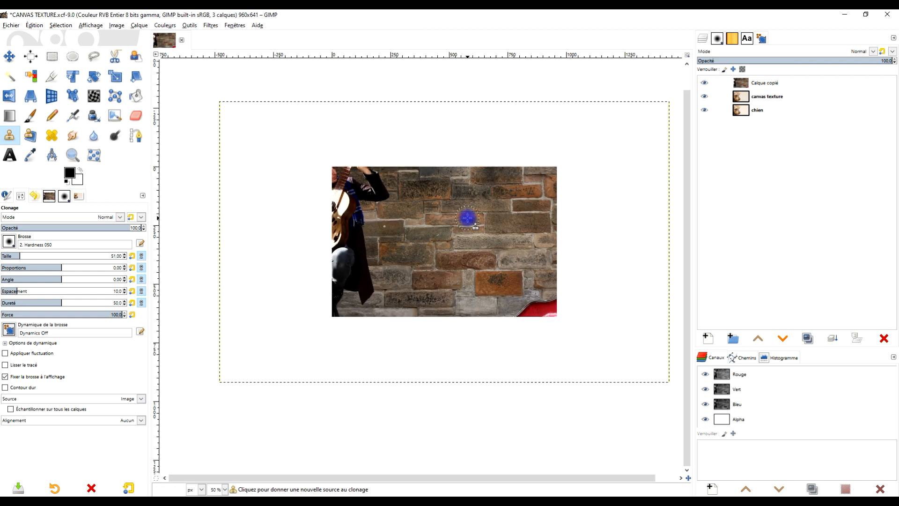
scroll(466, 218, "down", 1)
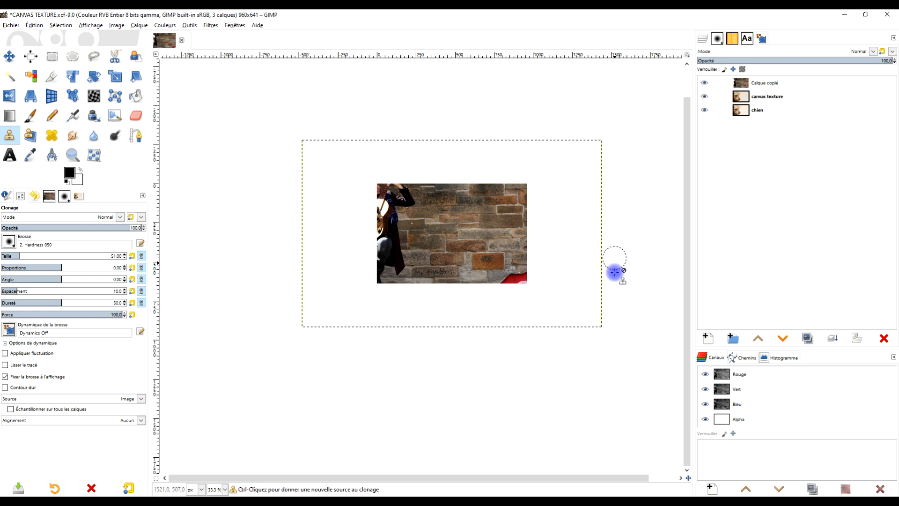
Step: Rename the pasted photo layer as guitariste
left_click(770, 85)
left_click(770, 86)
triple_click(785, 79)
type("gui")
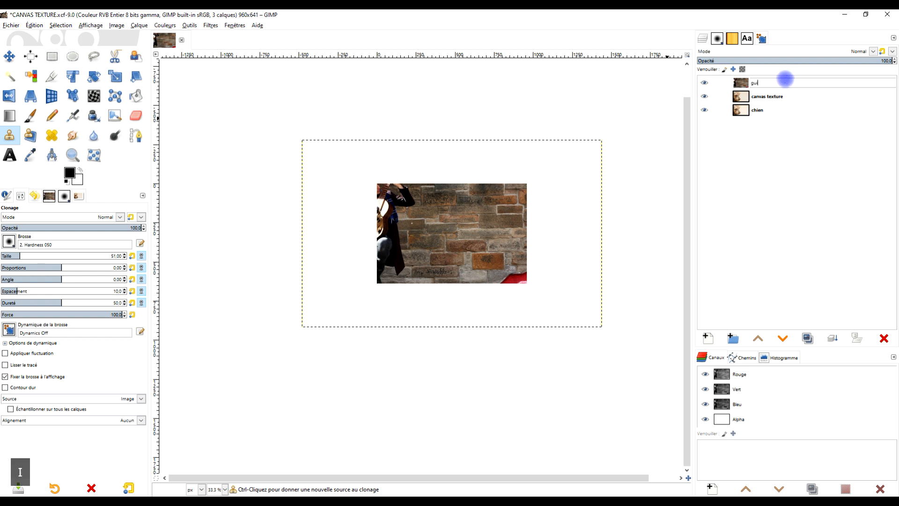
type("tariste")
key("Return")
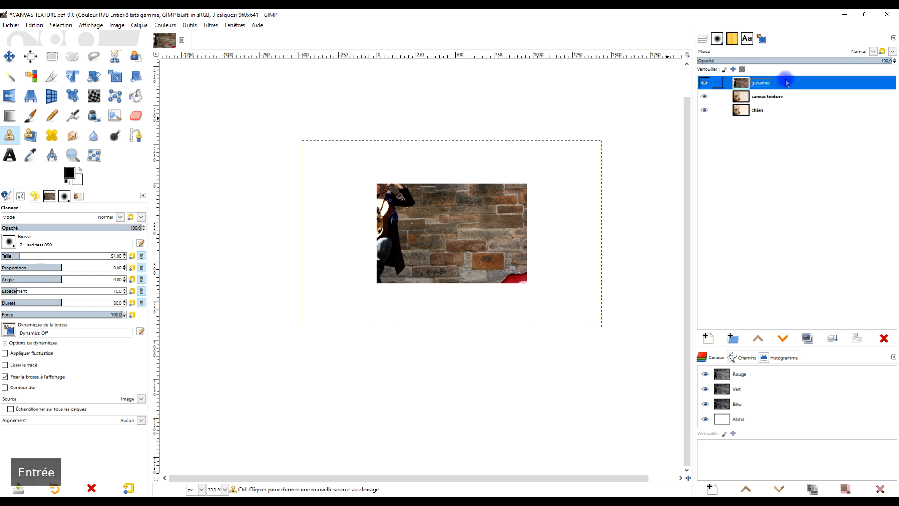
Step: Toggle the guitariste layer off and on, and fit the canvas to the layers
scroll(443, 229, "up", 2)
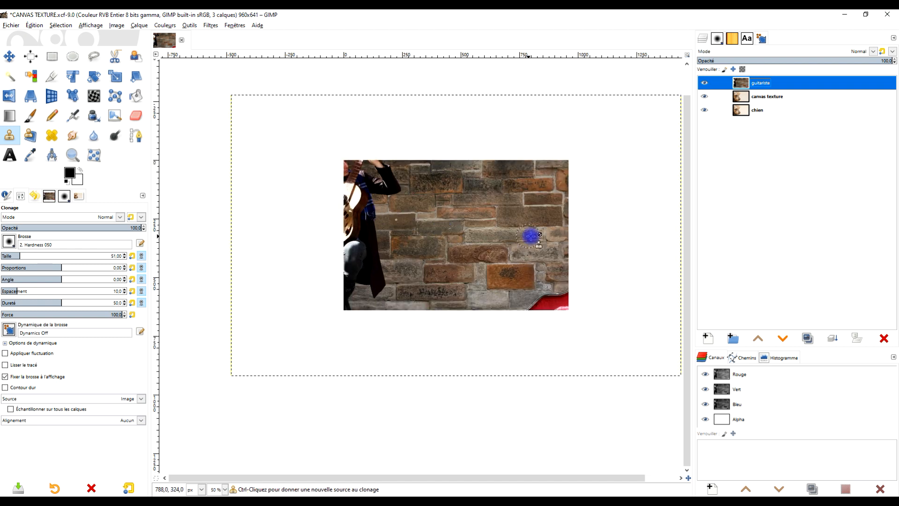
scroll(488, 247, "up", 2)
left_click(704, 82)
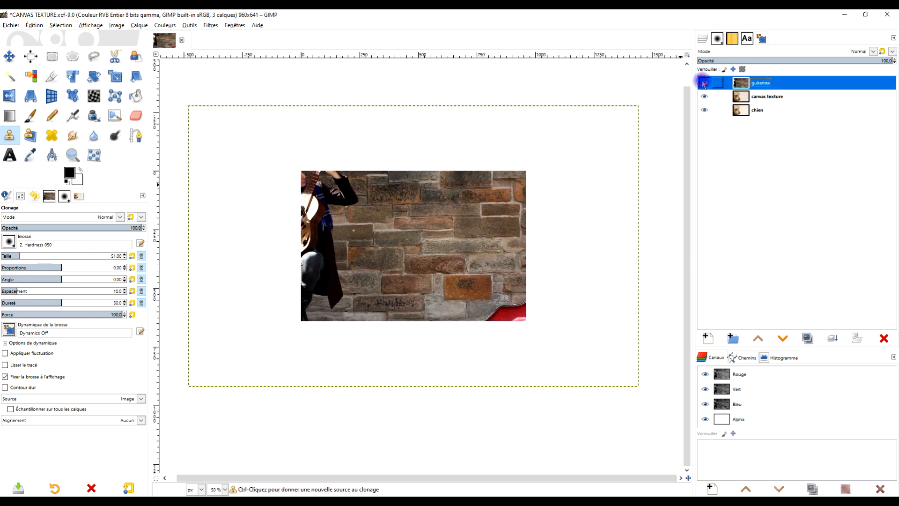
left_click(704, 82)
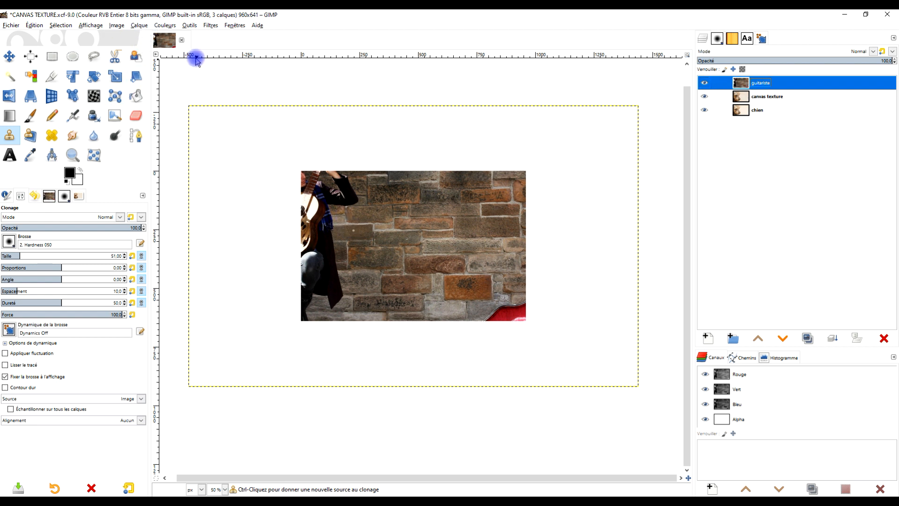
left_click(136, 25)
mouse_move(117, 26)
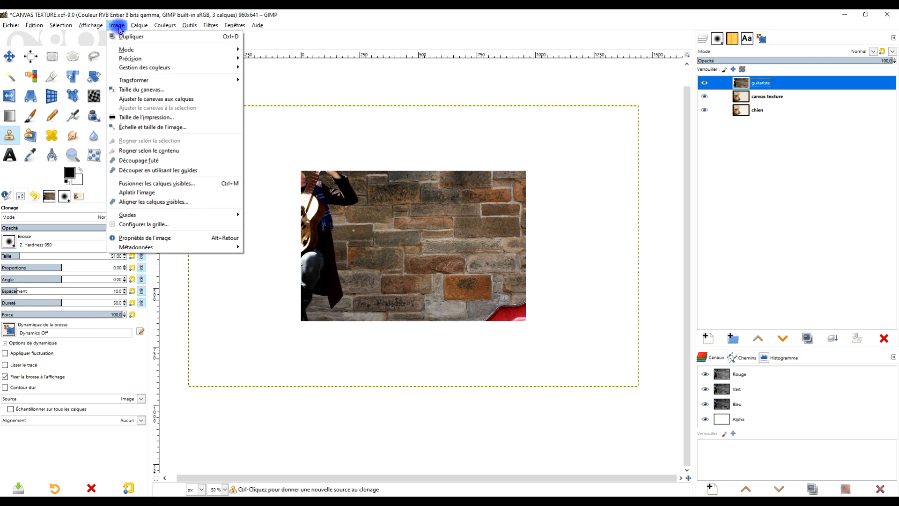
left_click(169, 99)
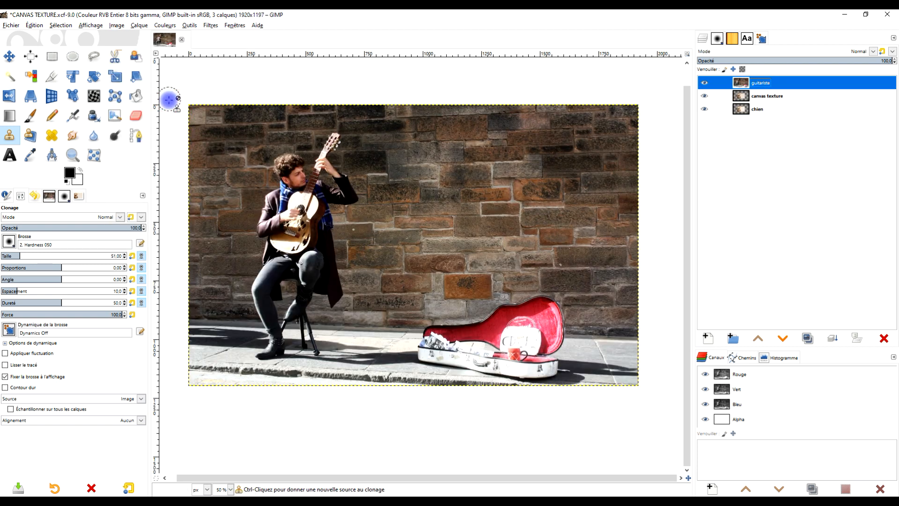
Step: Hide the guitariste layer to examine the canvas texture layer's extent, and show and reselect guitariste
left_click(705, 85)
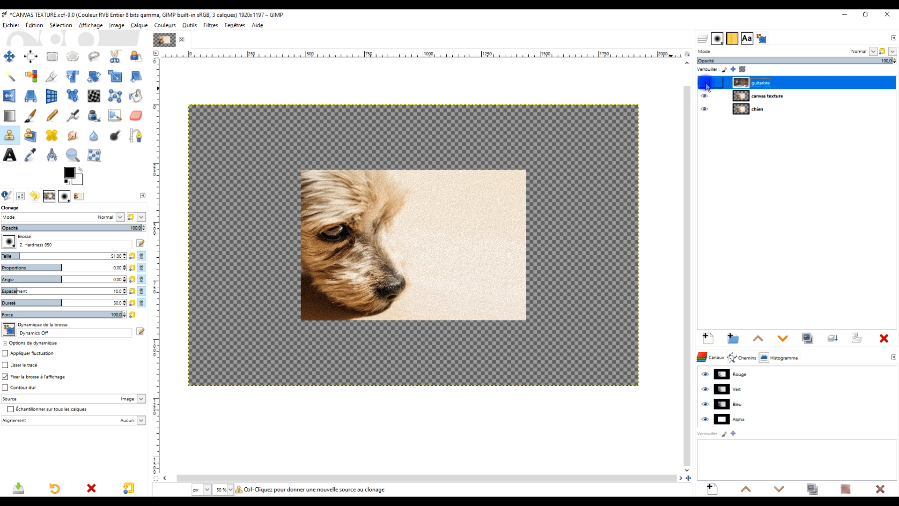
left_click(748, 96)
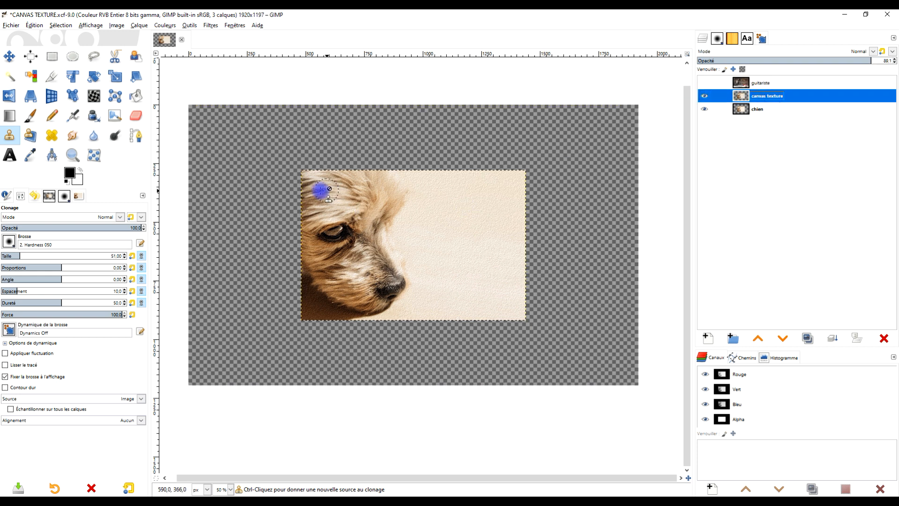
left_click(704, 82)
left_click(749, 83)
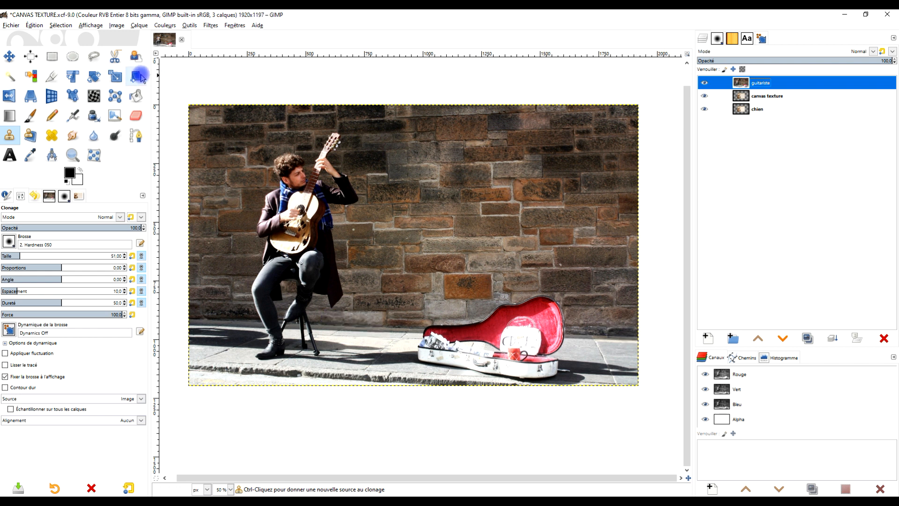
Step: Activate the Measure tool and set its straightening interpolation to NoHalo
left_click(52, 156)
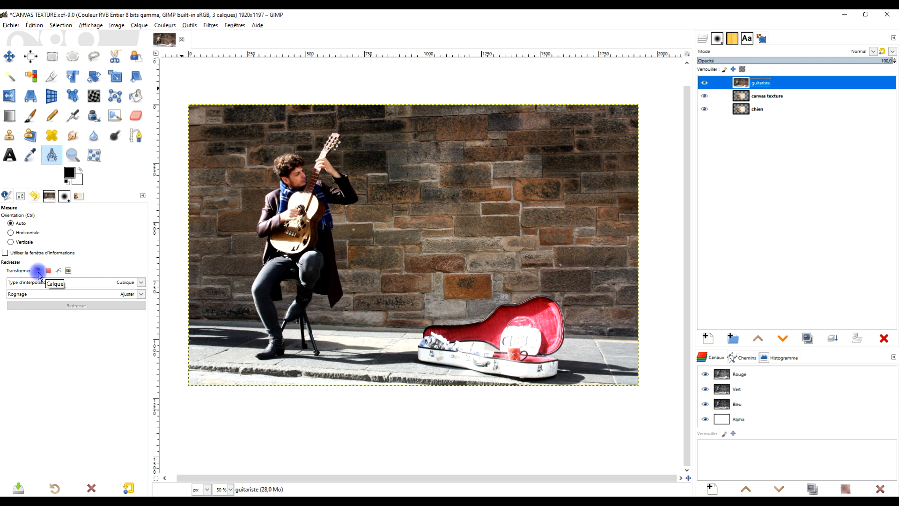
left_click(57, 284)
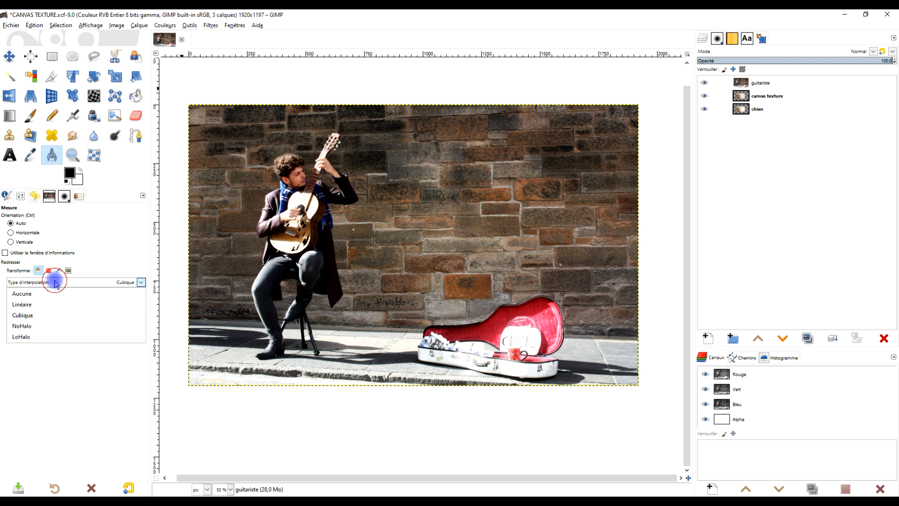
left_click(53, 325)
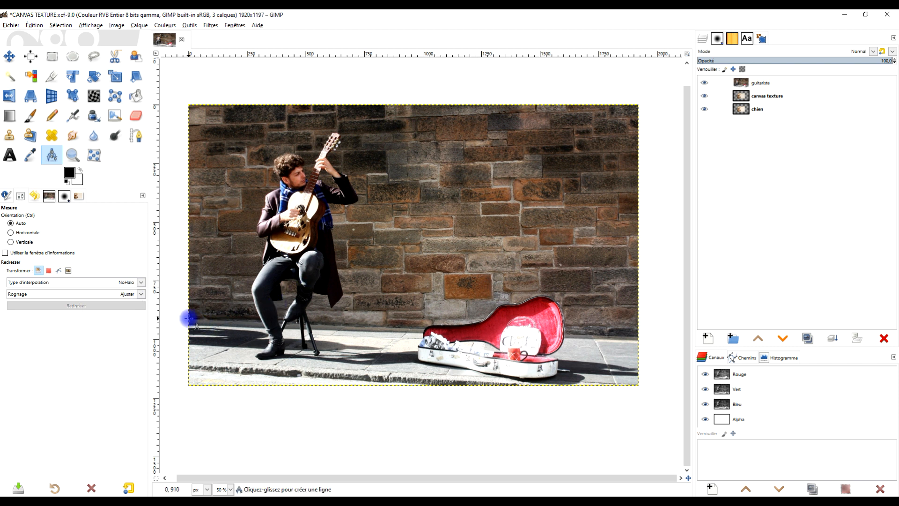
Step: Draw a measure line about 1921 px long along the base of the wall, from the photo's left edge to its right edge
scroll(189, 319, "up", 3, "ctrl")
scroll(248, 311, "up", 3, "ctrl")
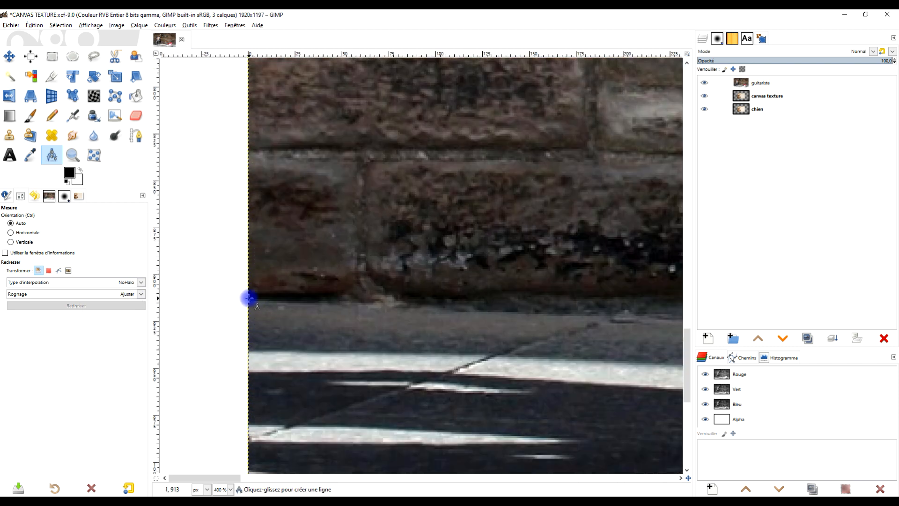
left_click_drag(248, 297, 661, 322)
left_click_drag(249, 299, 249, 299)
scroll(393, 301, "down", 6)
left_click_drag(473, 319, 616, 337)
scroll(616, 338, "up", 5)
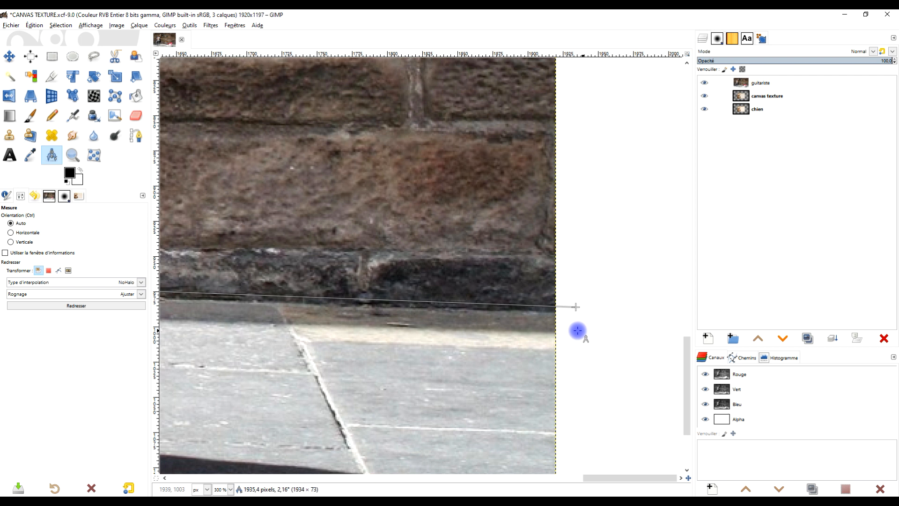
left_click_drag(577, 307, 572, 313)
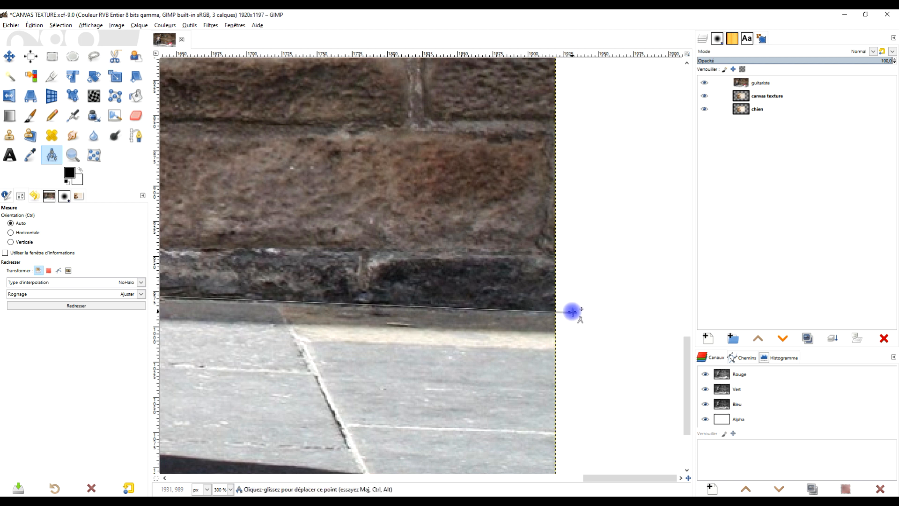
left_click_drag(572, 311, 559, 312)
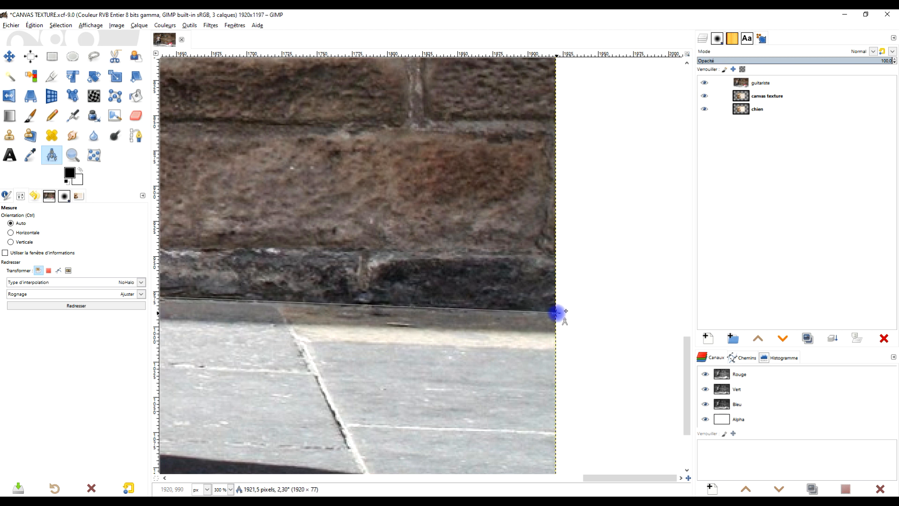
Step: Straighten the guitariste layer according to the measured line along the wall base
scroll(584, 271, "down", 6)
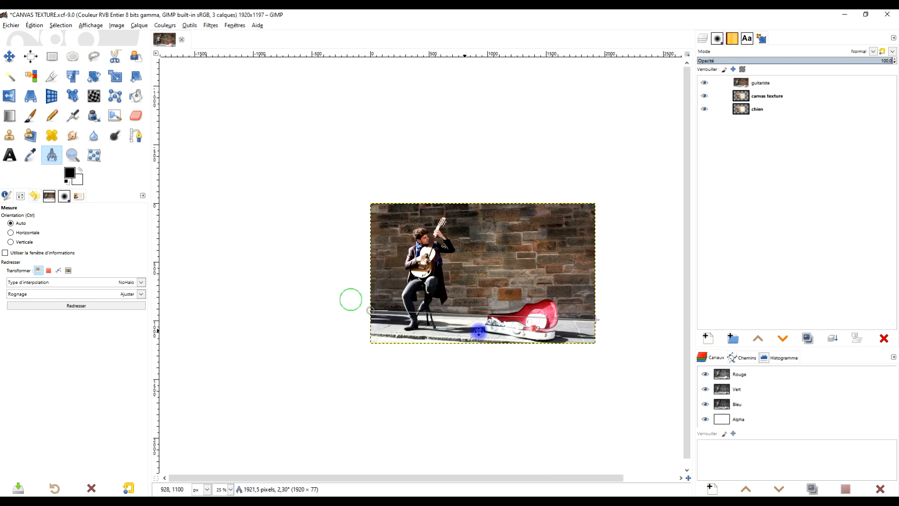
scroll(478, 332, "up", 3)
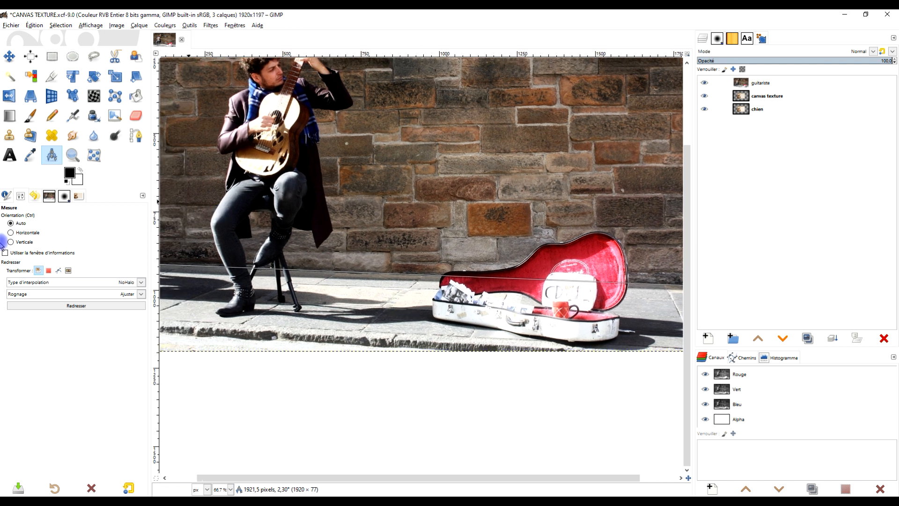
left_click(82, 308)
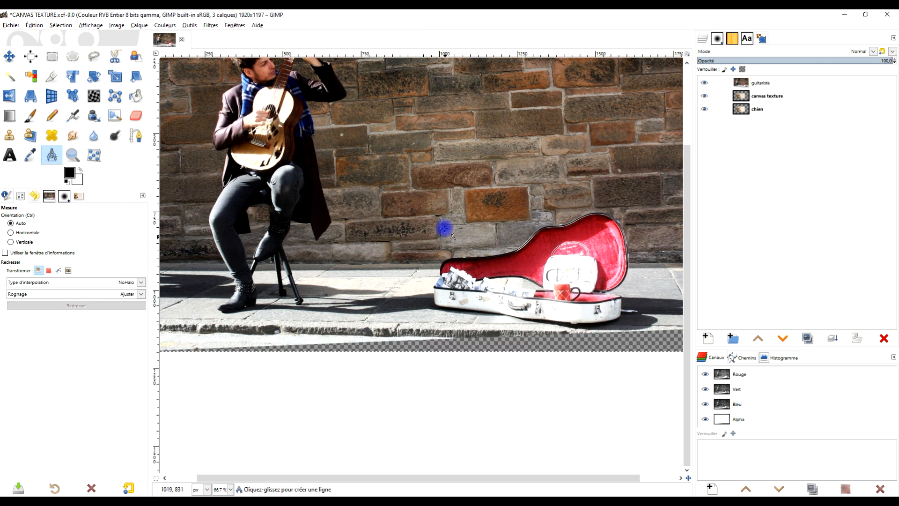
Step: Fit the canvas to the layers so it covers the whole rotated guitariste layer
scroll(441, 231, "down", 3)
scroll(441, 232, "up", 2)
left_click_drag(447, 209, 440, 308)
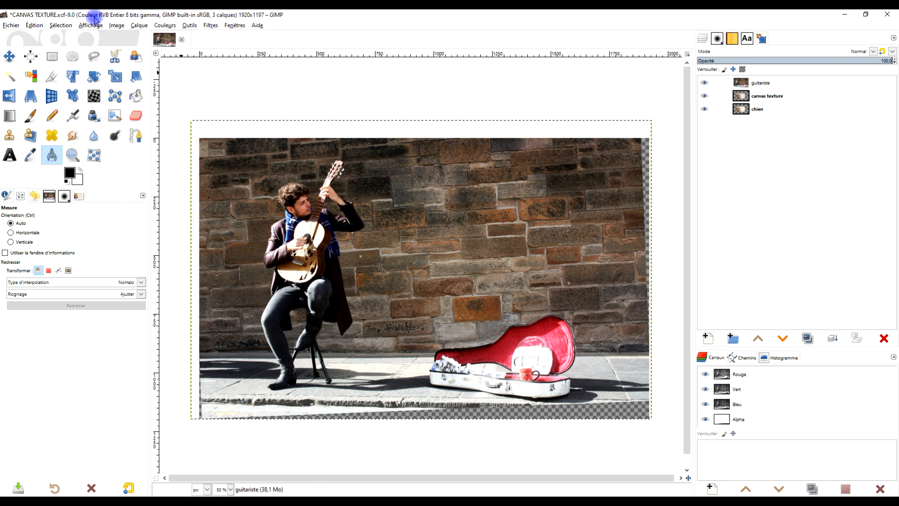
left_click(113, 25)
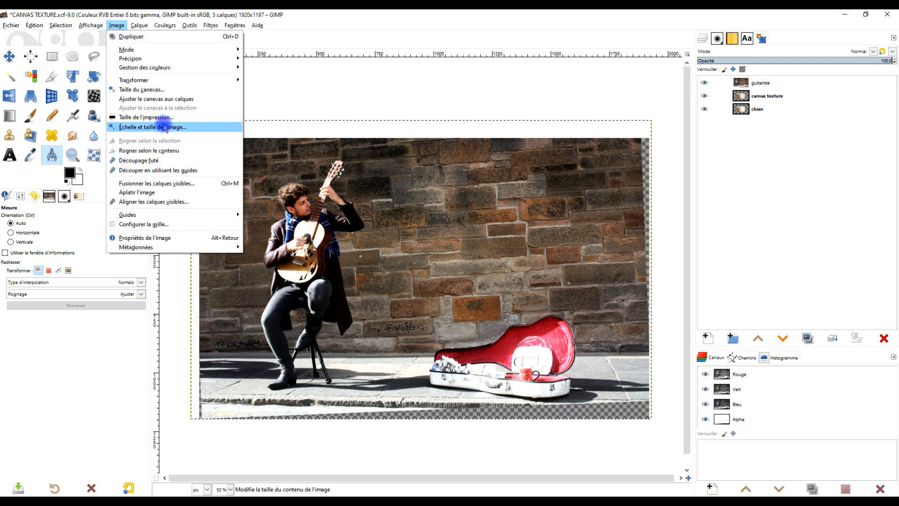
left_click(144, 99)
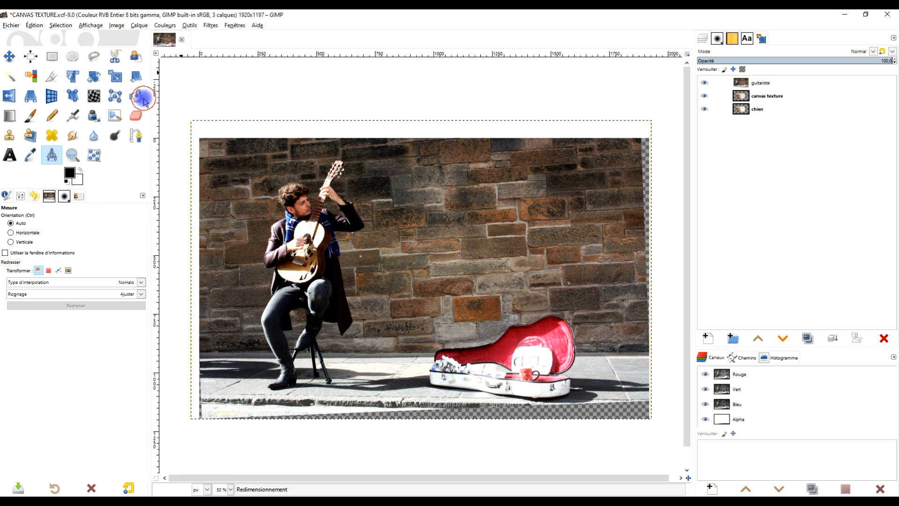
left_click_drag(603, 368, 609, 350)
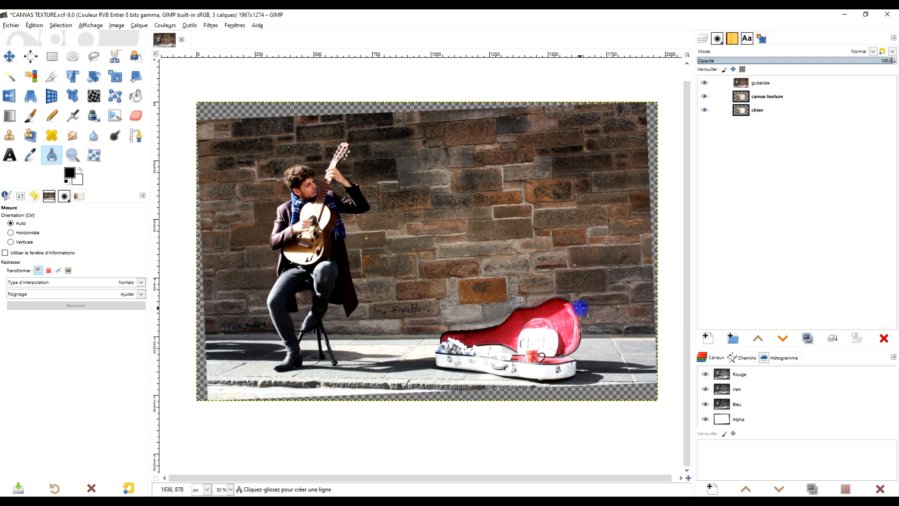
Step: Activate the Fuzzy Select tool for work on the pavement shadow beside the guitarist's front boot
left_click_drag(558, 353, 550, 341)
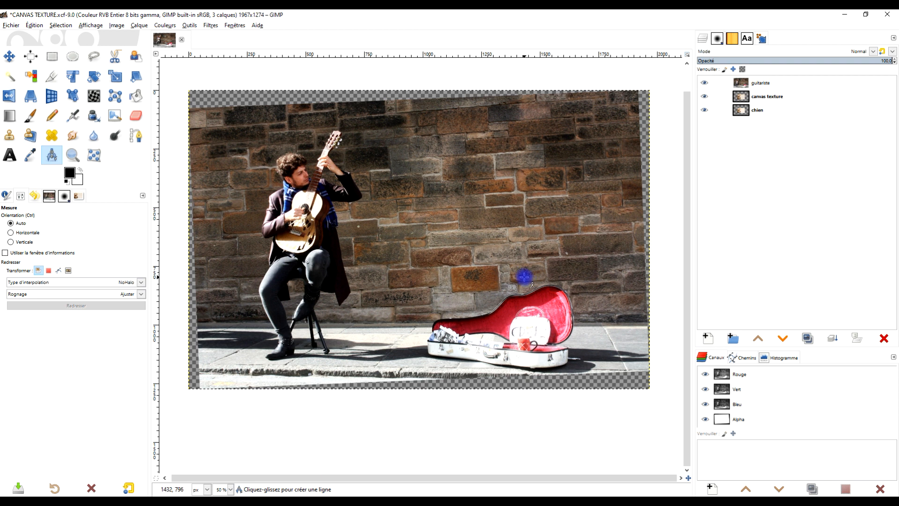
scroll(213, 343, "up", 3, "ctrl")
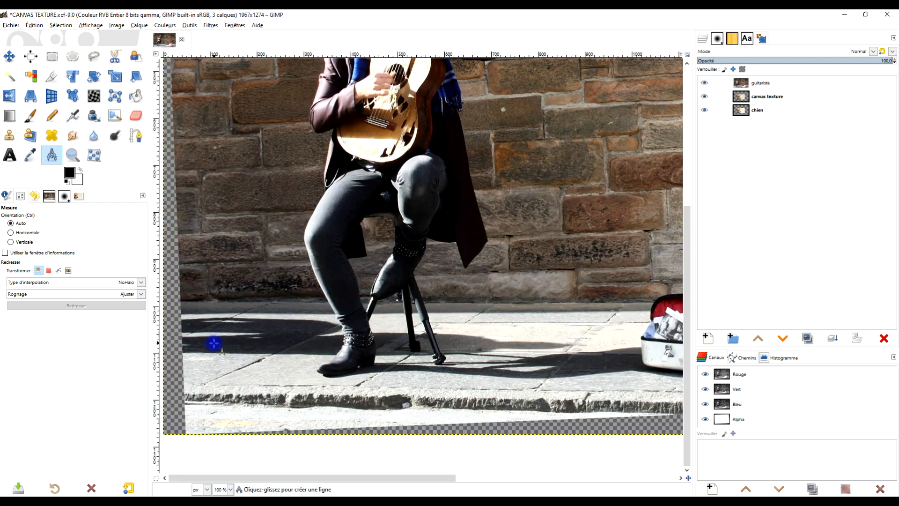
left_click_drag(213, 344, 255, 337)
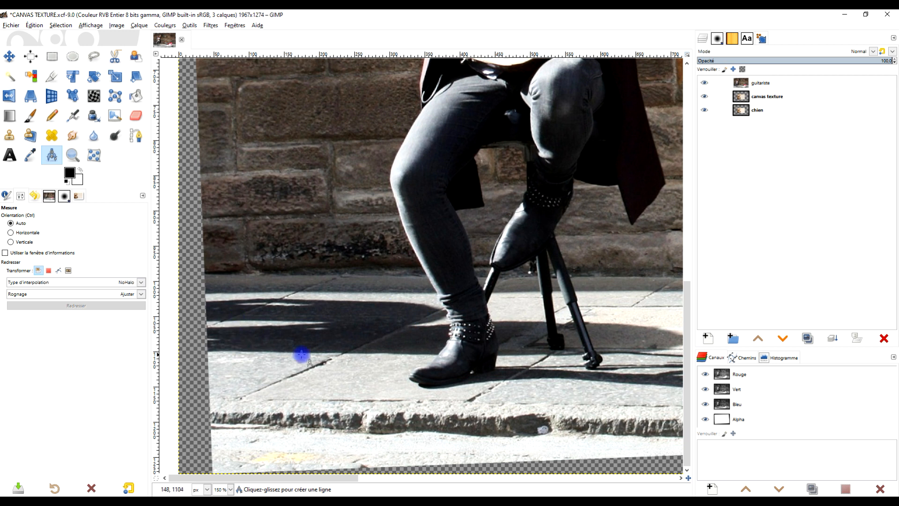
left_click(9, 80)
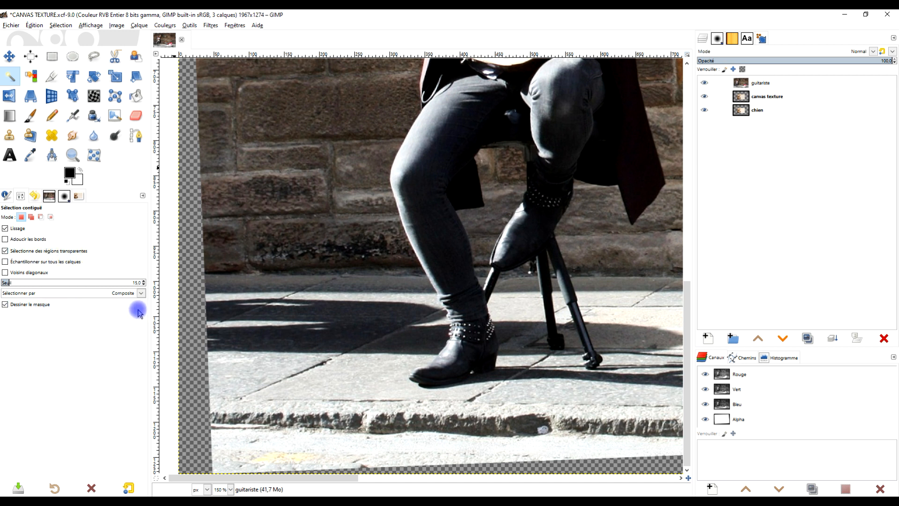
Step: Duplicate the guitariste layer, place the hidden copy below chien, and reselect the original guitariste layer
left_click(759, 83)
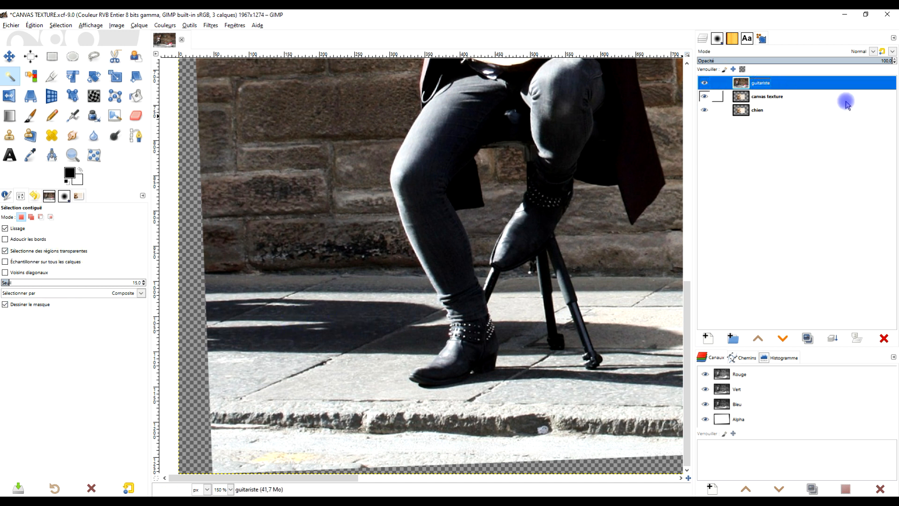
left_click(807, 338)
left_click(744, 82)
left_click_drag(754, 96, 763, 131)
left_click(704, 124)
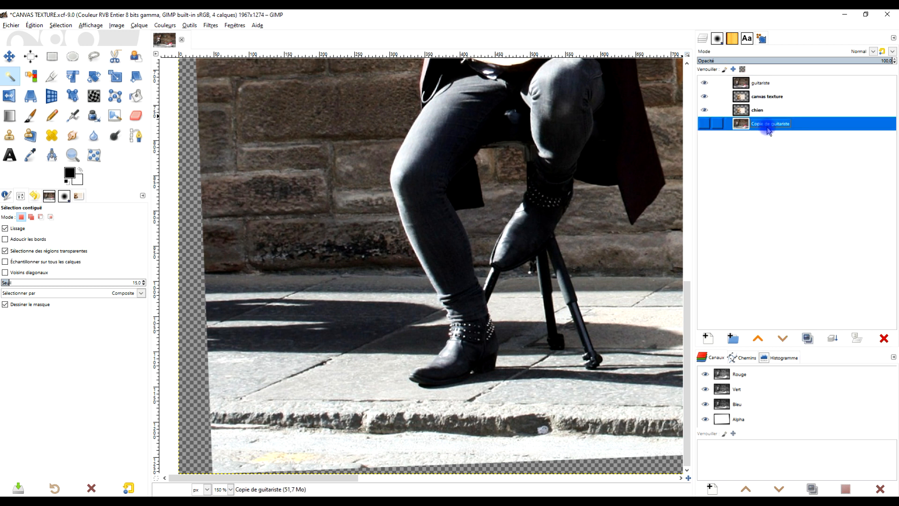
left_click(745, 84)
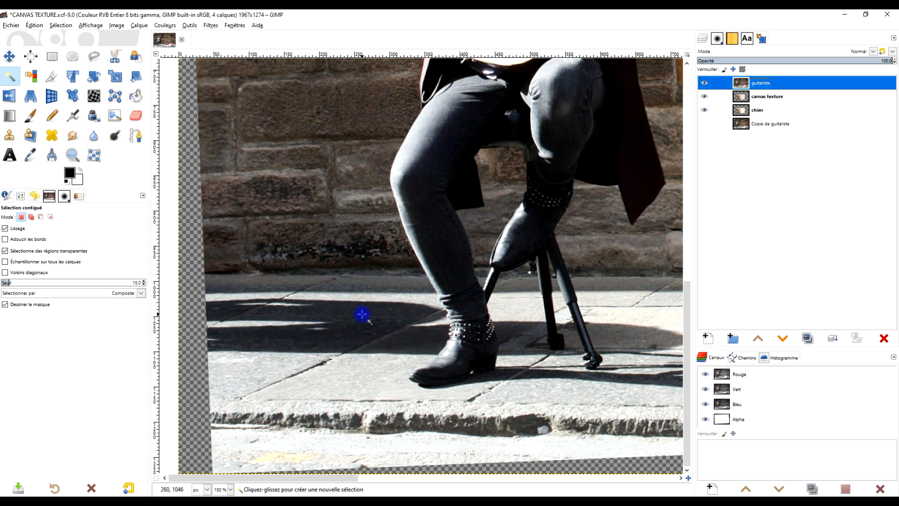
Step: Select the dark pavement shadow beside the guitarist's boot with Fuzzy Select, adjusting the threshold to cover the shadow
left_click_drag(362, 314, 364, 330)
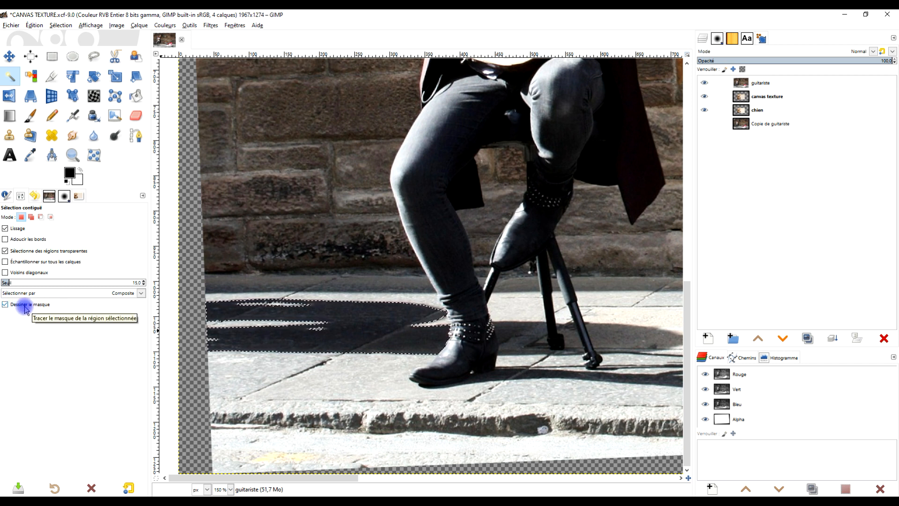
left_click_drag(354, 325, 359, 327)
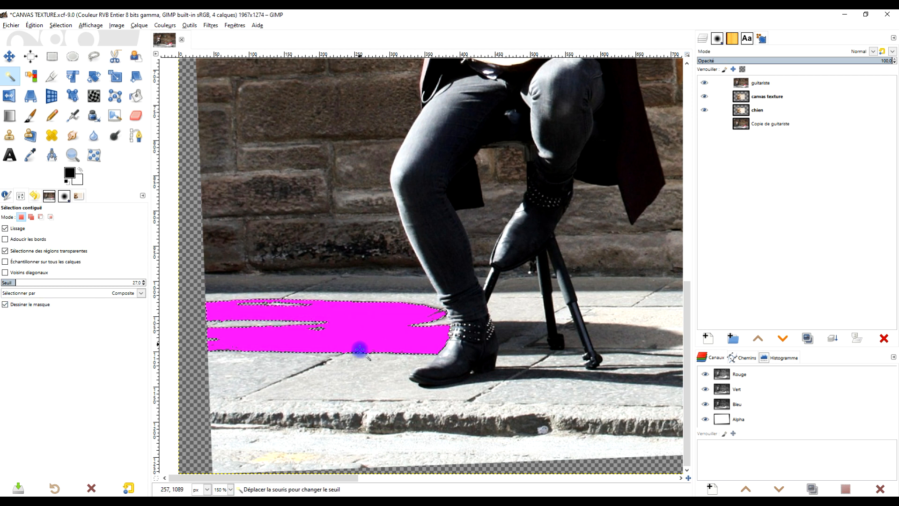
left_click_drag(360, 382, 357, 404)
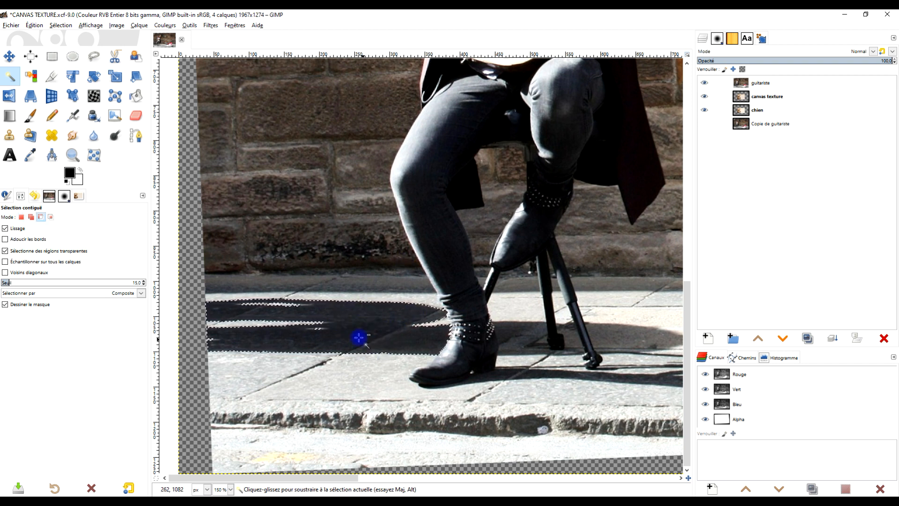
Step: Examine the edges of the shadow selection, including where it meets the guitarist's boot
scroll(357, 337, "up", 2)
scroll(353, 327, "down", 2)
scroll(354, 326, "down", 1)
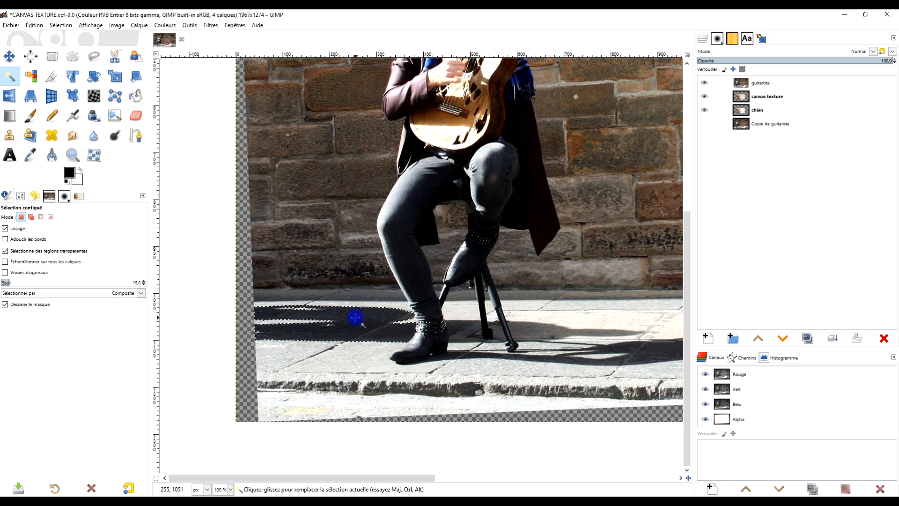
scroll(357, 321, "up", 2)
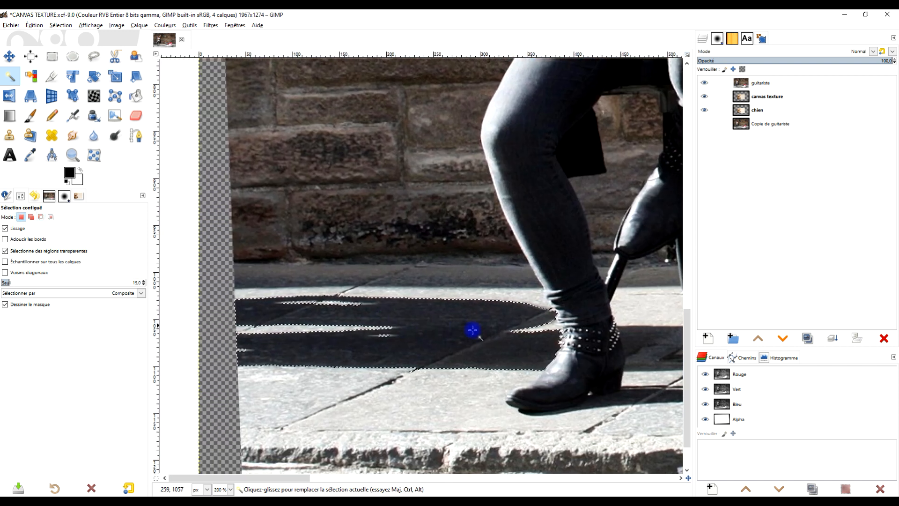
scroll(555, 341, "up", 2)
scroll(541, 345, "down", 1)
left_click_drag(443, 339, 440, 410)
scroll(440, 409, "down", 3)
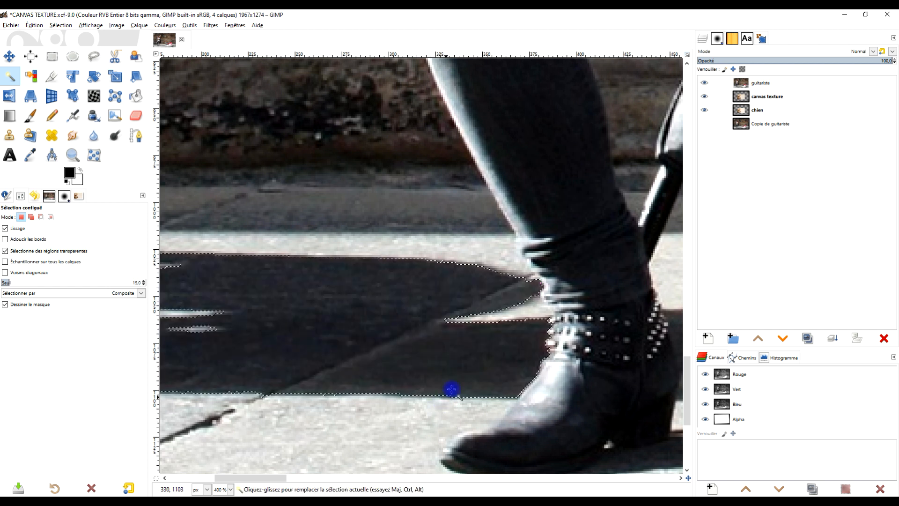
scroll(406, 310, "up", 1)
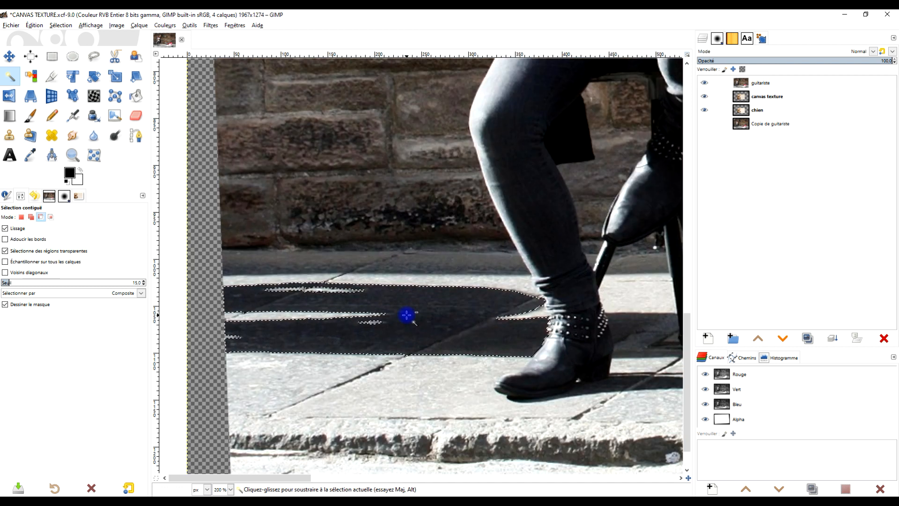
Step: Lighten the selected shadow with Curves, raising the Value channel's curve point to input 52, output 201
left_click(162, 25)
left_click(189, 126)
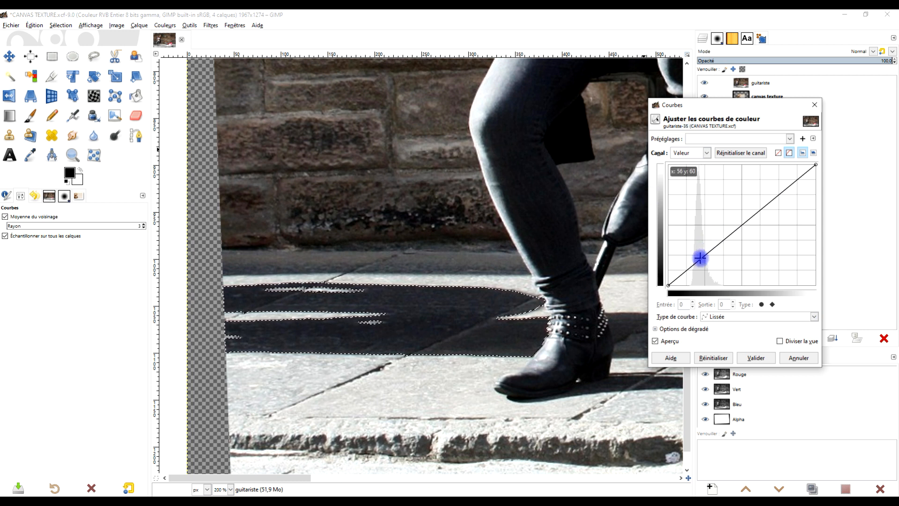
left_click_drag(700, 261, 698, 190)
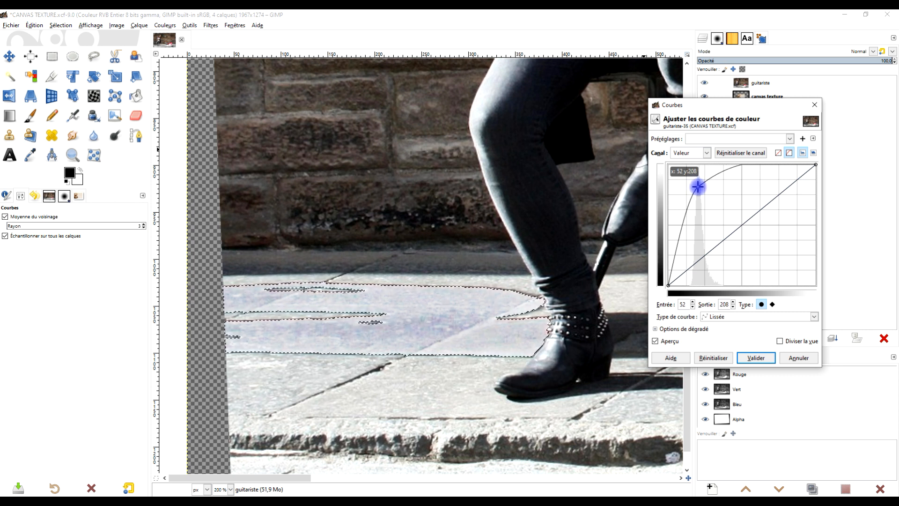
left_click_drag(699, 188, 697, 189)
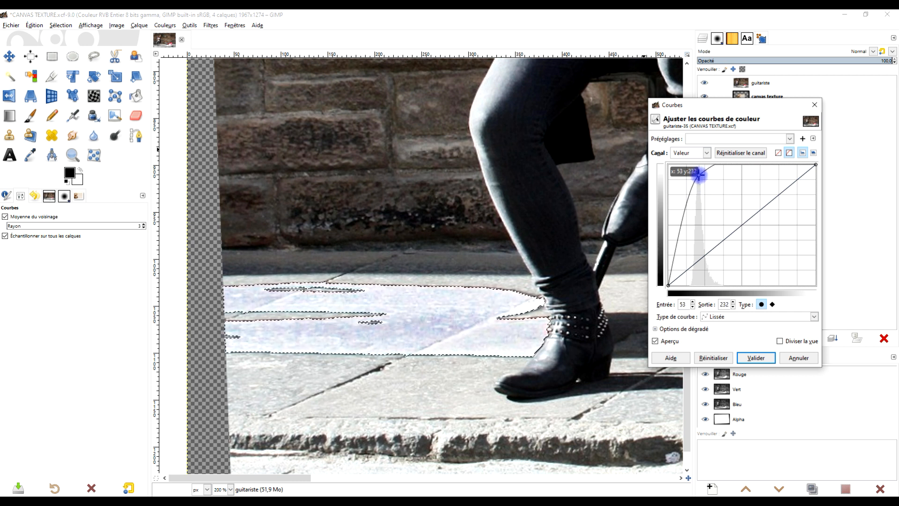
left_click_drag(698, 185, 698, 188)
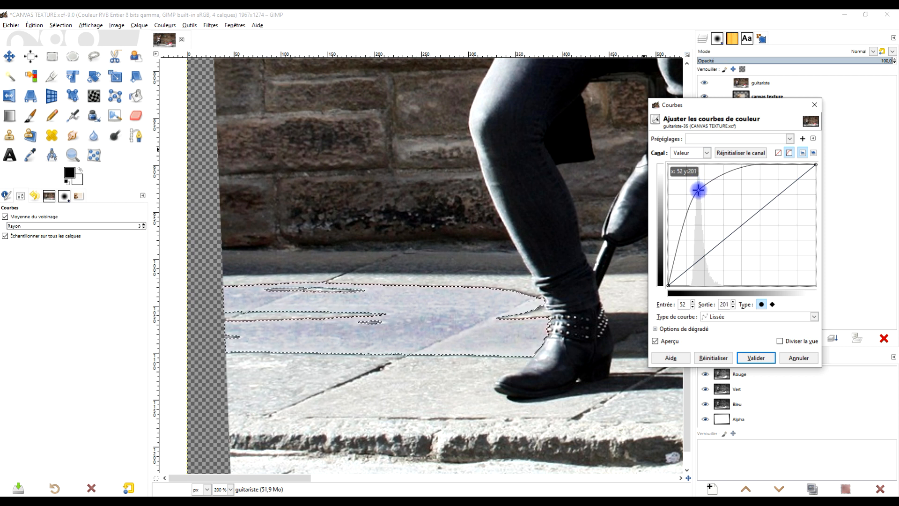
Step: Reduce the blue tint in the selected shadow by lowering the Blue channel's curve point to input 48, output 42
left_click(696, 154)
left_click(685, 198)
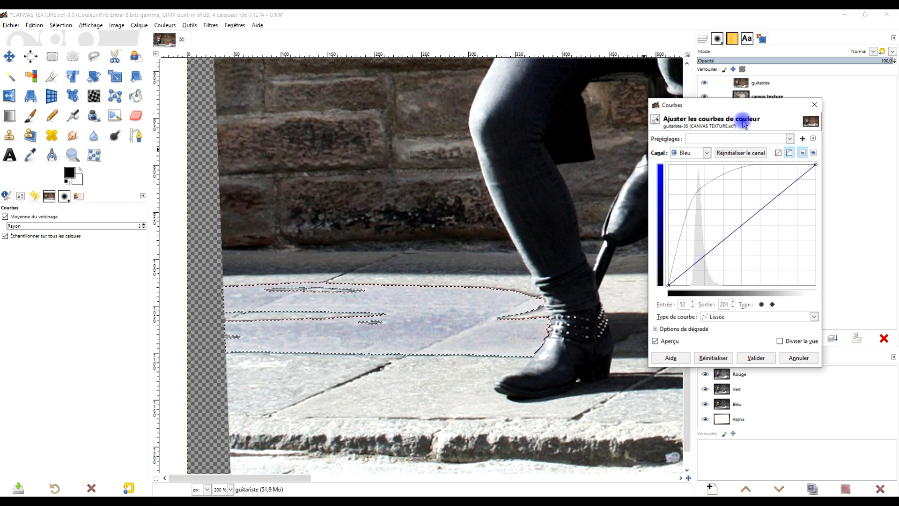
left_click(697, 264)
left_click_drag(697, 264, 697, 263)
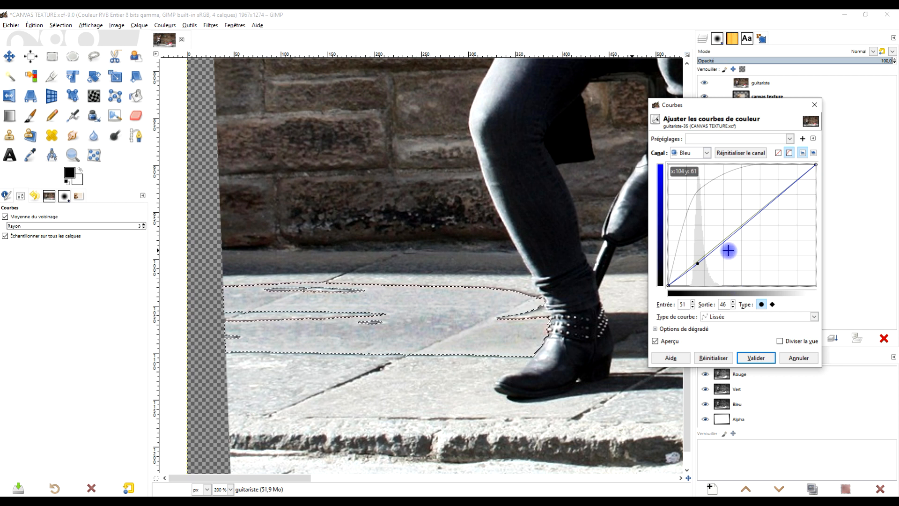
left_click_drag(698, 264, 696, 262)
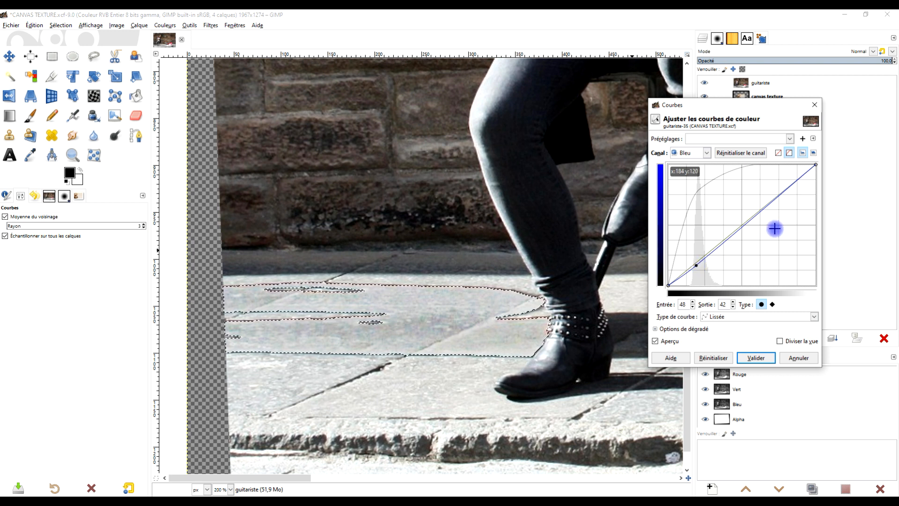
Step: Apply the Blue channel curve adjustment and remove the selection around the lightened shadow
left_click(752, 357)
left_click(61, 26)
left_click(66, 51)
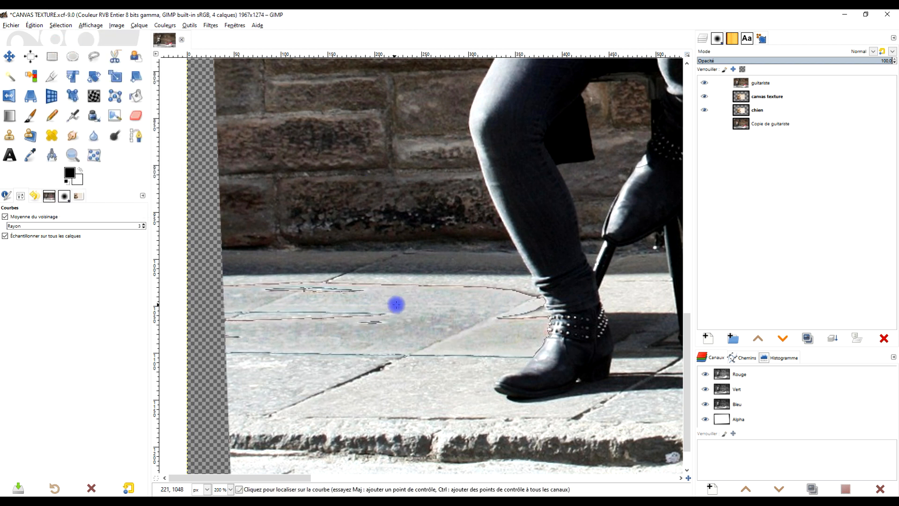
Step: Clone clean pavement over the middle part of the lightened shadow's lower edge line, sampling from the slab just below it
scroll(356, 343, "up", 1)
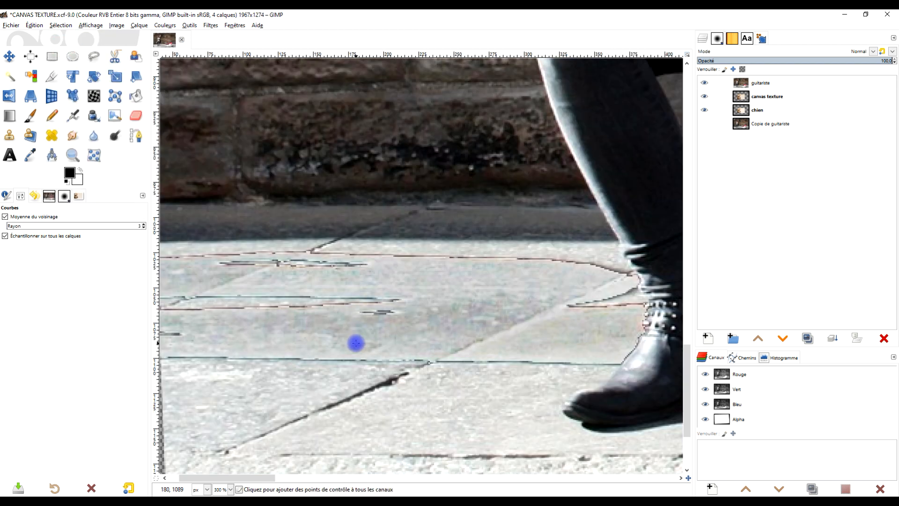
scroll(355, 343, "down", 1)
left_click_drag(381, 343, 439, 318)
scroll(422, 333, "down", 1)
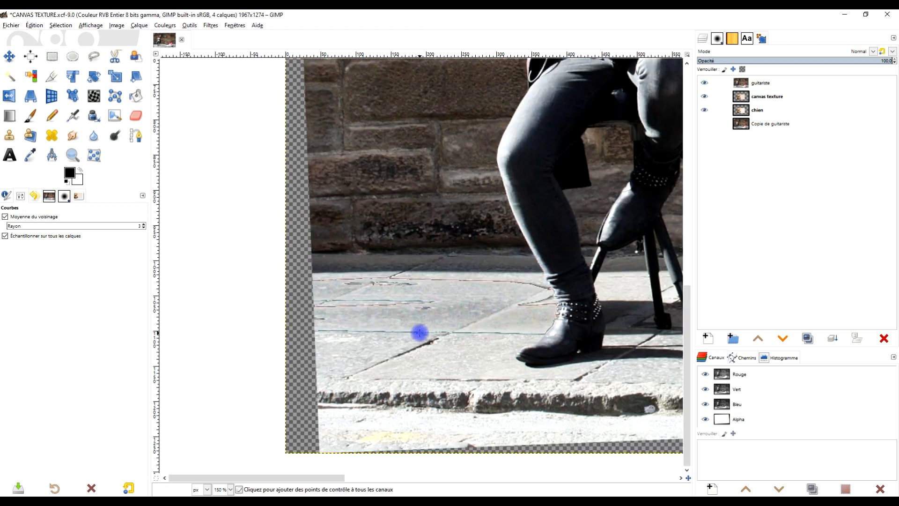
scroll(423, 294, "up", 2)
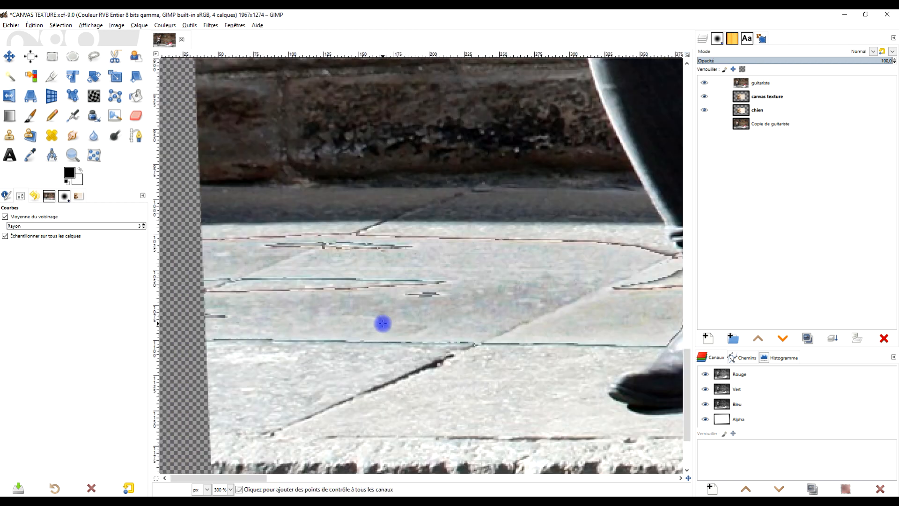
left_click_drag(445, 324, 500, 319)
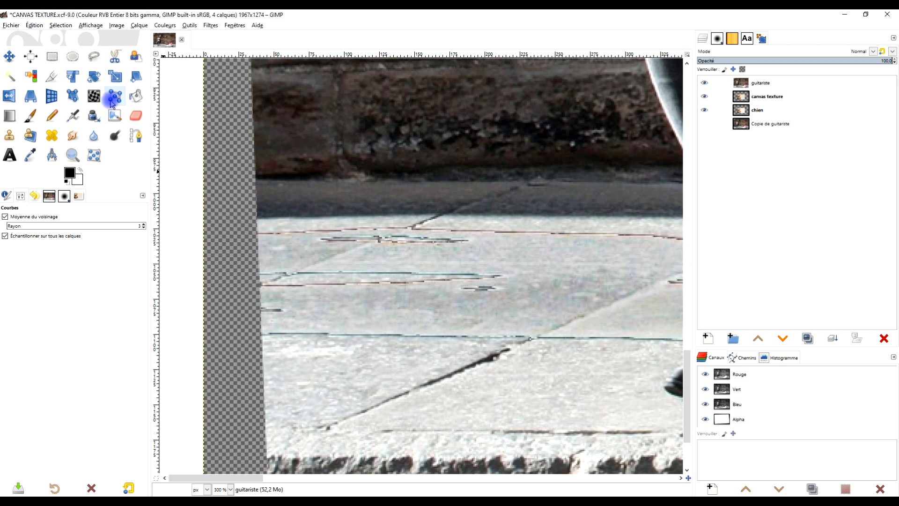
left_click(9, 136)
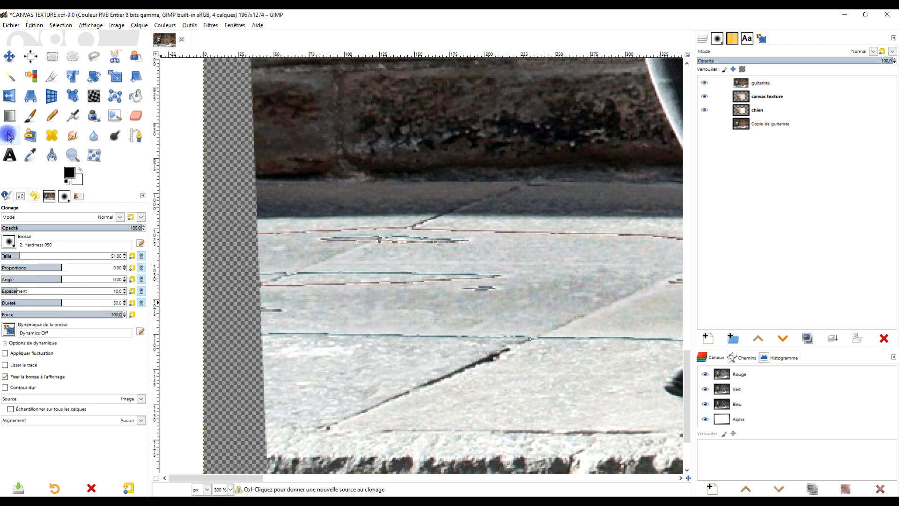
left_click(409, 364, "ctrl")
left_click_drag(487, 340, 354, 340)
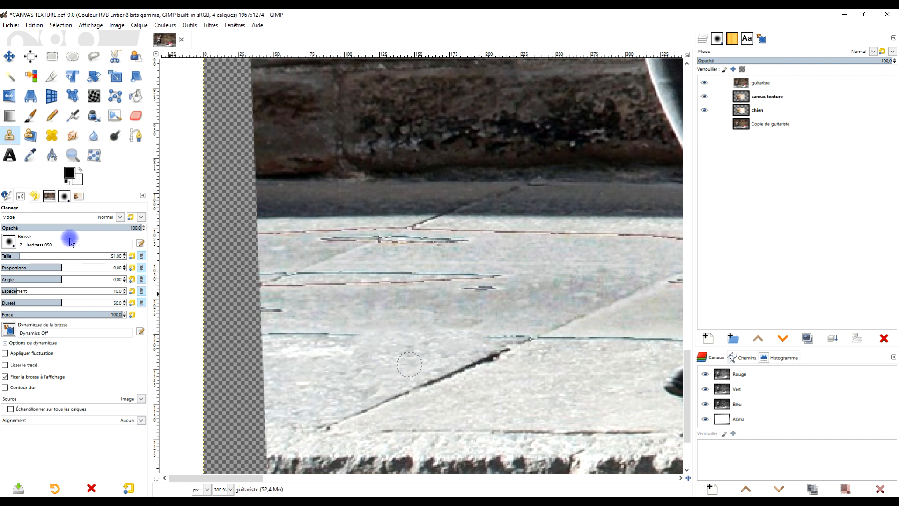
Step: Clone pavement over the rest of the shadow's lower edge toward the photo's border, redoing the stroke that spills past the border
left_click(10, 241)
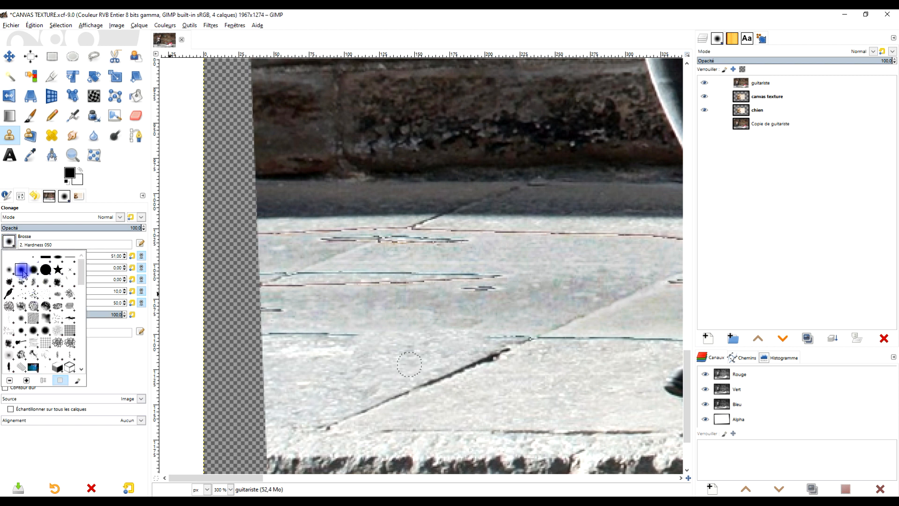
left_click(107, 239)
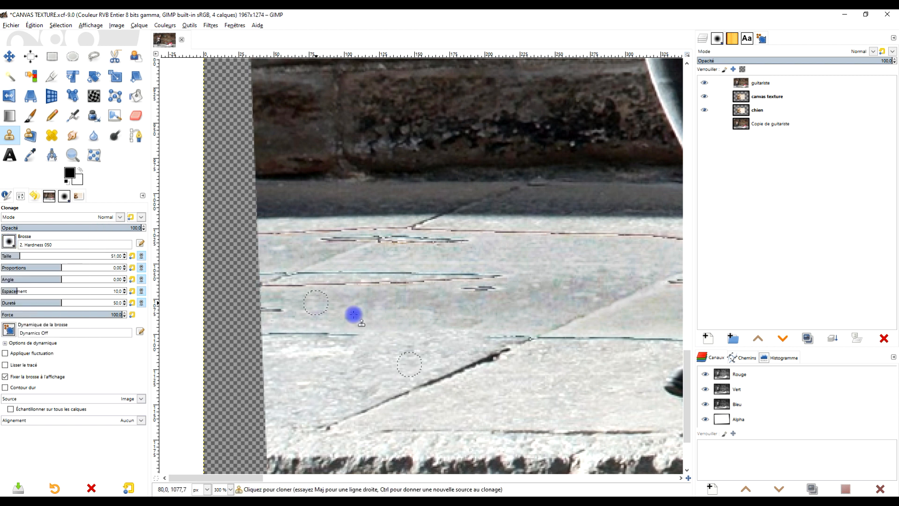
left_click(407, 364, "ctrl")
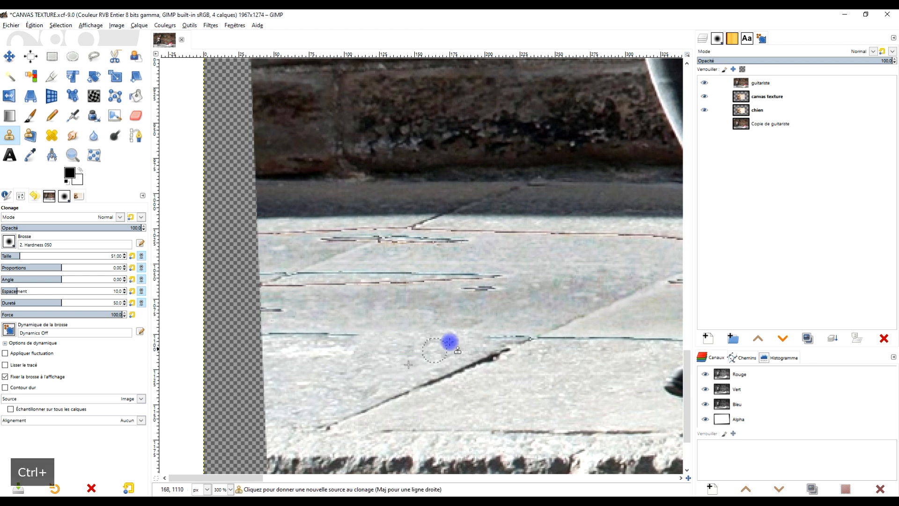
left_click_drag(339, 334, 263, 334)
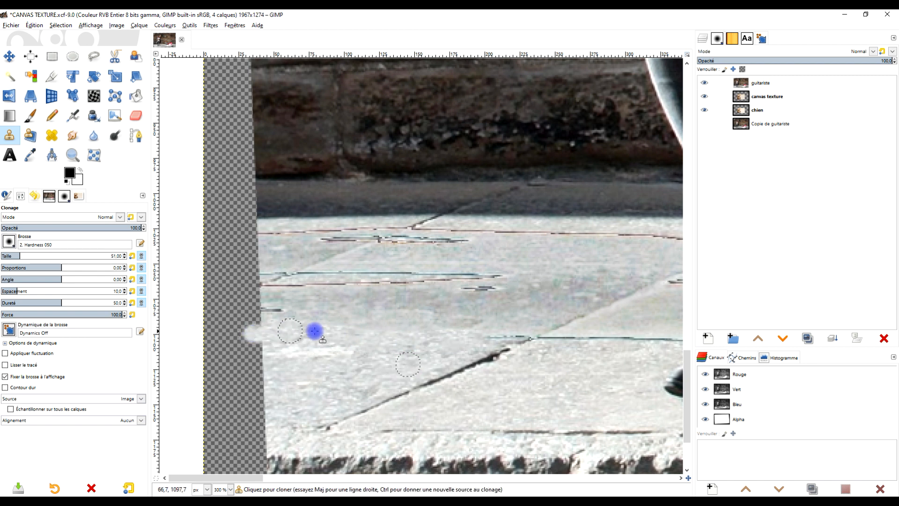
key("ctrl+z")
left_click_drag(350, 339, 265, 336)
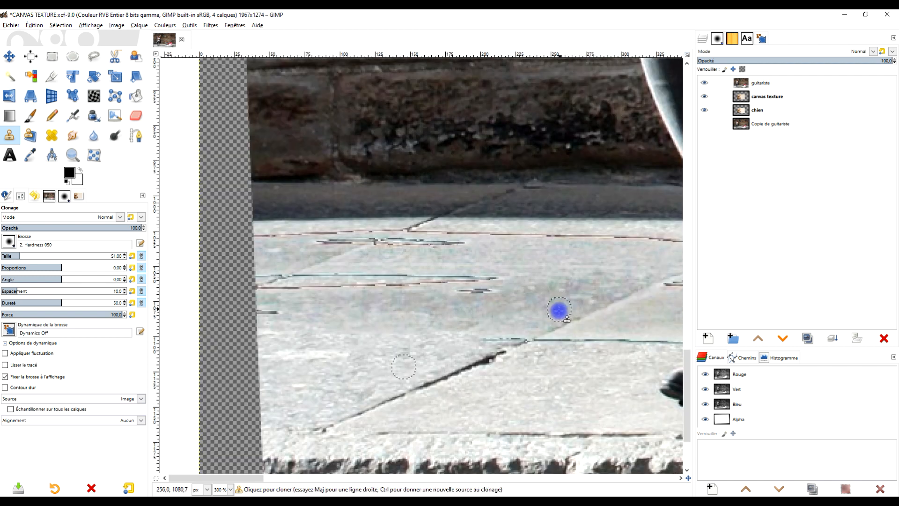
Step: Clone away the short dark line in the middle of the lightened shadow, sampling the pavement beside it
left_click(533, 295, "ctrl")
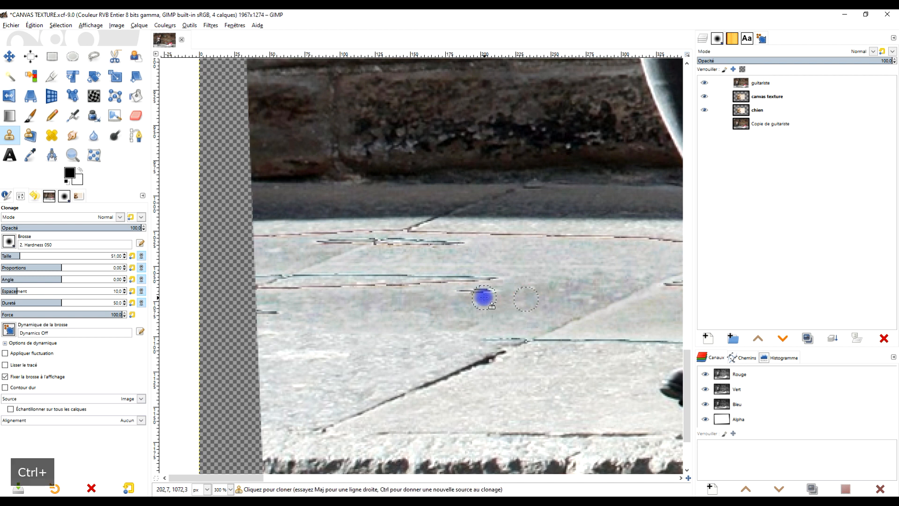
left_click(559, 290, "ctrl")
left_click(518, 293, "ctrl")
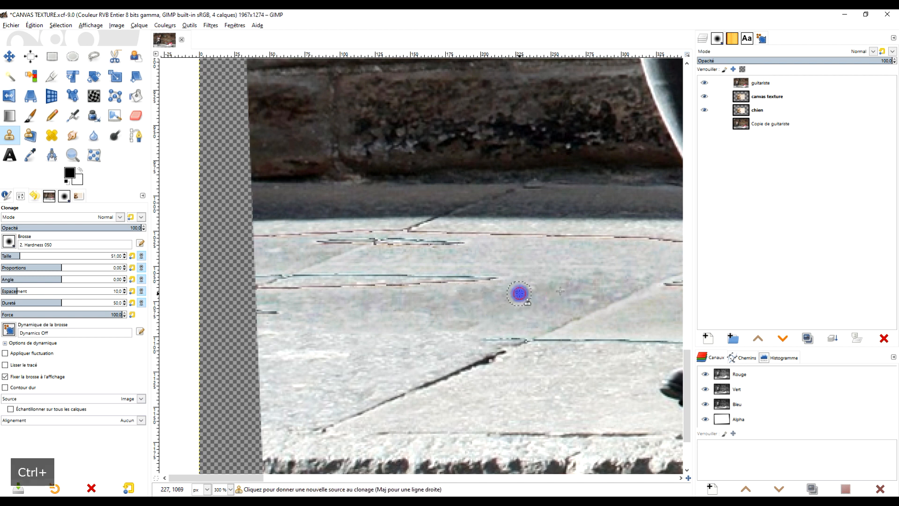
Step: Set the Clone opacity to 52.7 and paint clean pavement over the long lines crossing the middle of the lightened shadow
left_click(75, 228)
left_click(526, 302, "ctrl")
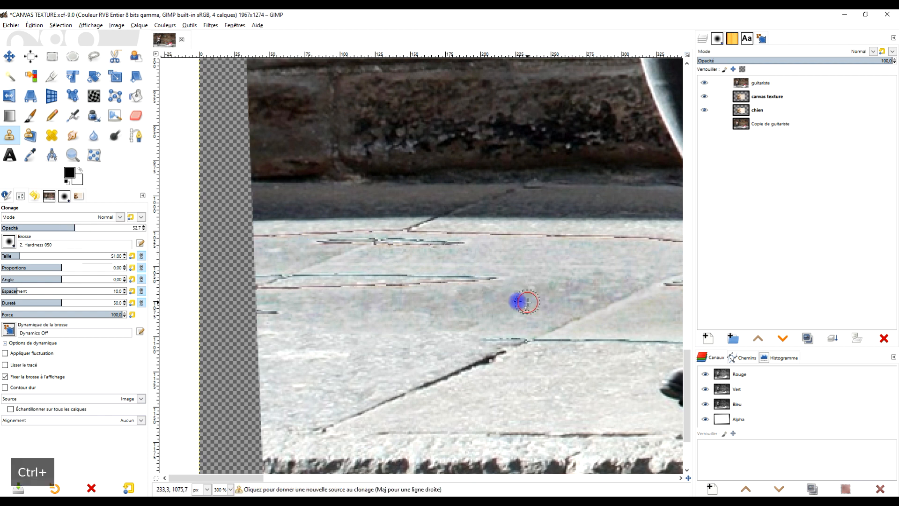
left_click_drag(496, 282, 291, 294)
left_click(422, 283, "ctrl")
scroll(533, 196, "up", 2)
left_click(435, 296, "ctrl")
left_click_drag(403, 284, 302, 286)
scroll(507, 287, "down", 3)
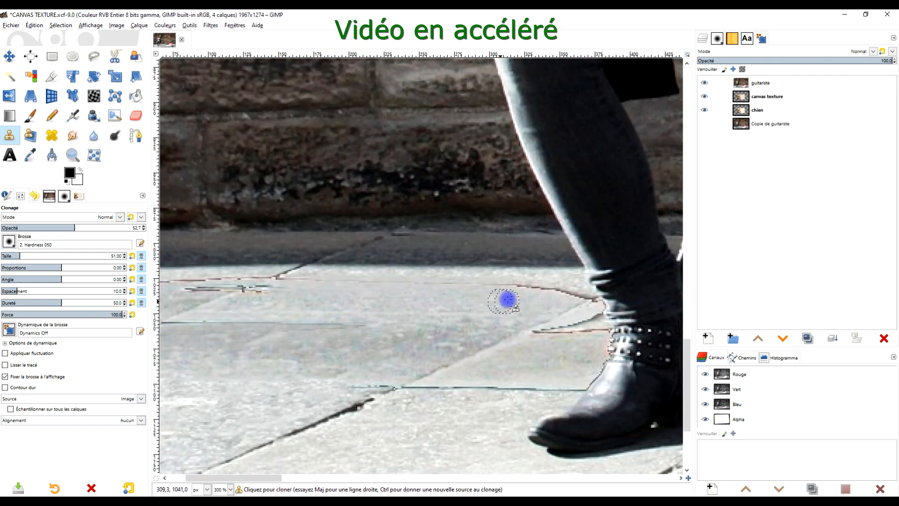
Step: Clone clean pavement over the small dark marks beside the diagonal slab joint near the shadow's upper edge
scroll(471, 317, "up", 3)
left_click(397, 348, "ctrl")
mouse_move(433, 323)
left_mouse_down()
mouse_move(375, 331)
mouse_move(357, 313)
mouse_move(401, 321)
mouse_move(396, 346)
mouse_move(498, 327)
left_mouse_up()
left_click(360, 338, "ctrl")
scroll(478, 354, "down", 3)
scroll(445, 372, "up", 3)
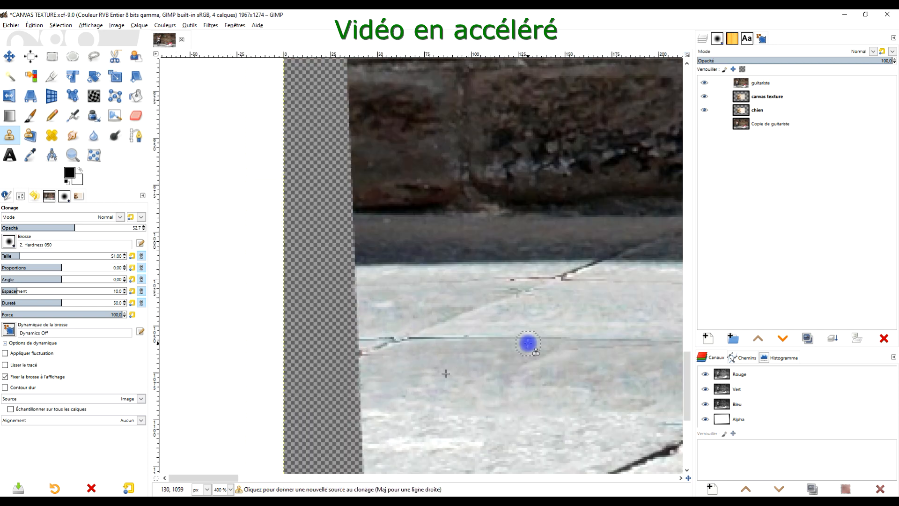
Step: Clone clean pavement over the shadow's outline where it meets the guitarist's boot and ankle
scroll(527, 343, "down", 4)
scroll(491, 331, "up", 5)
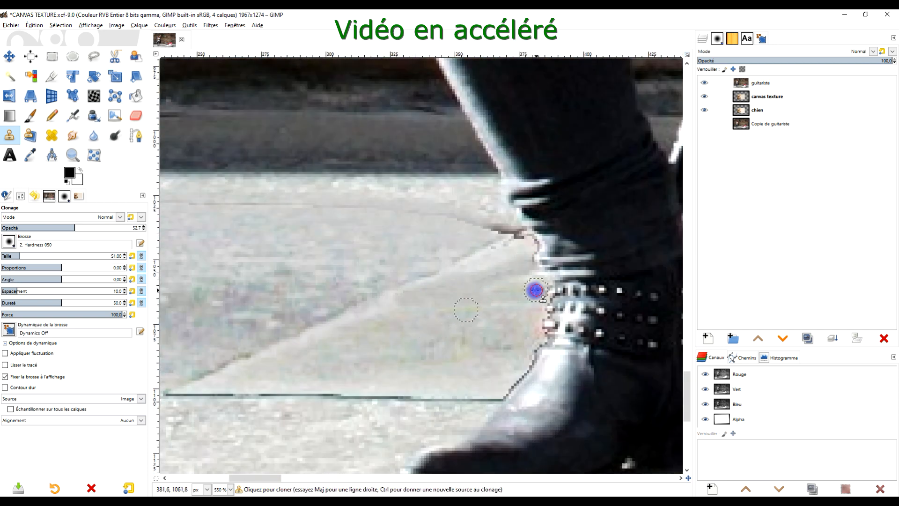
scroll(331, 273, "up", 1)
scroll(434, 336, "down", 2)
scroll(553, 312, "up", 3)
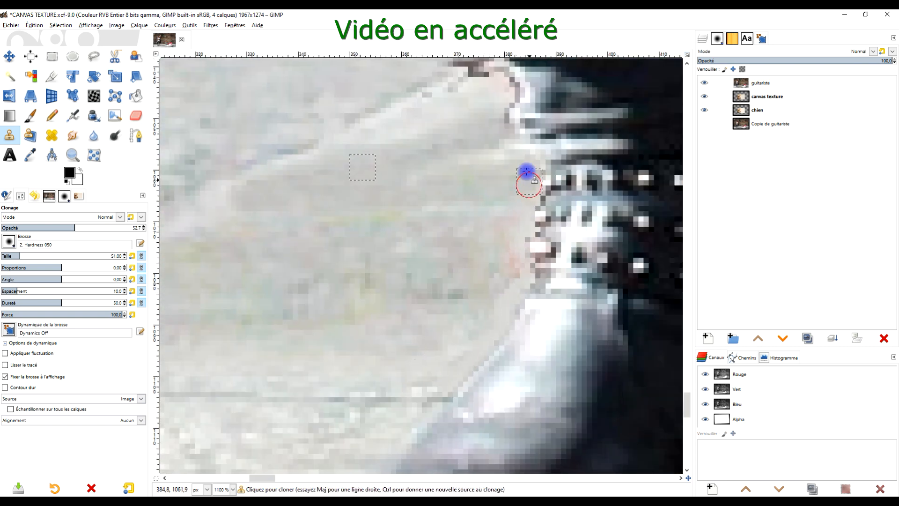
Step: Clone pavement detail along the upper edge of the lightened shadow to hide its outline
scroll(518, 251, "down", 6)
scroll(619, 284, "up", 3)
scroll(443, 287, "down", 3)
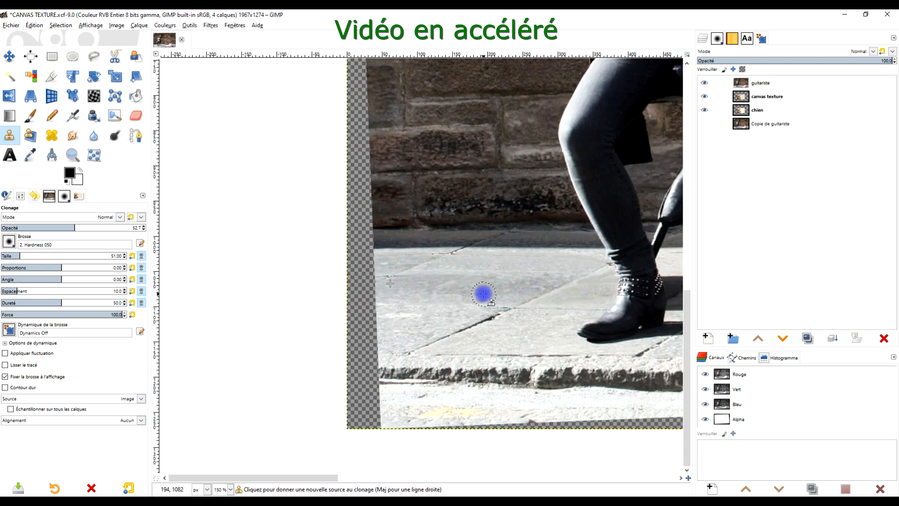
scroll(482, 295, "up", 3)
scroll(327, 355, "down", 3)
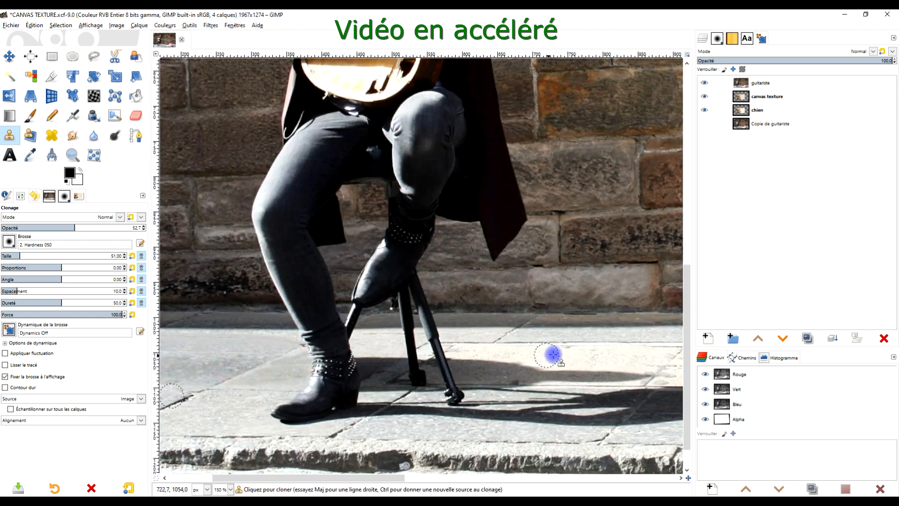
scroll(553, 357, "up", 3)
scroll(524, 357, "down", 3)
scroll(593, 349, "up", 3)
left_click_drag(406, 347, 248, 343)
scroll(236, 344, "down", 3)
scroll(528, 315, "up", 3)
Step: Set the Clone opacity to 29.0 and blend pavement over the shadow's upper edge and surface, undoing an unwanted stroke
mouse_move(75, 228)
left_mouse_down()
mouse_move(145, 228)
mouse_move(41, 227)
left_mouse_up()
scroll(298, 303, "down", 3)
scroll(273, 323, "up", 4)
scroll(401, 328, "down", 4)
scroll(328, 326, "up", 4)
key("ctrl+z")
left_click_drag(418, 351, 625, 352)
mouse_move(669, 354)
left_mouse_down()
mouse_move(381, 335)
mouse_move(285, 339)
left_mouse_up()
scroll(591, 345, "up", 1)
mouse_move(604, 433)
left_mouse_down()
mouse_move(514, 343)
mouse_move(548, 310)
left_mouse_up()
scroll(513, 343, "down", 3)
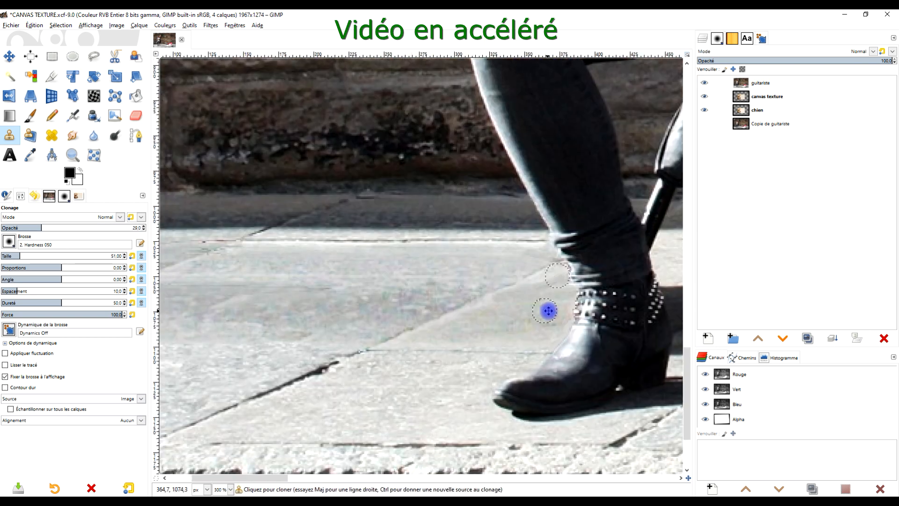
Step: Outline the slab beside the boot with Free Select and clone lighter pavement texture into it at 82.7 opacity
scroll(548, 310, "left", 1)
key("f")
key("Return")
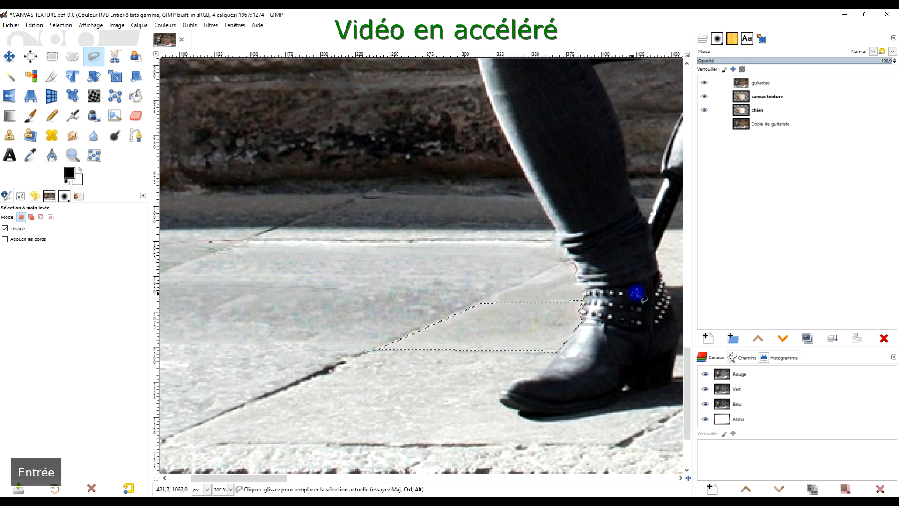
key("c")
left_click(404, 383, "ctrl")
scroll(568, 315, "down", 1)
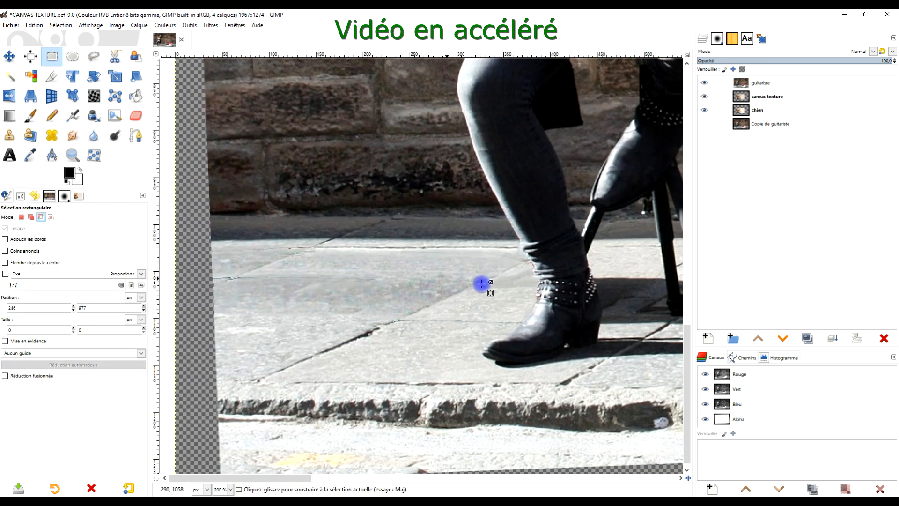
scroll(301, 411, "up", 1)
scroll(526, 296, "up", 3)
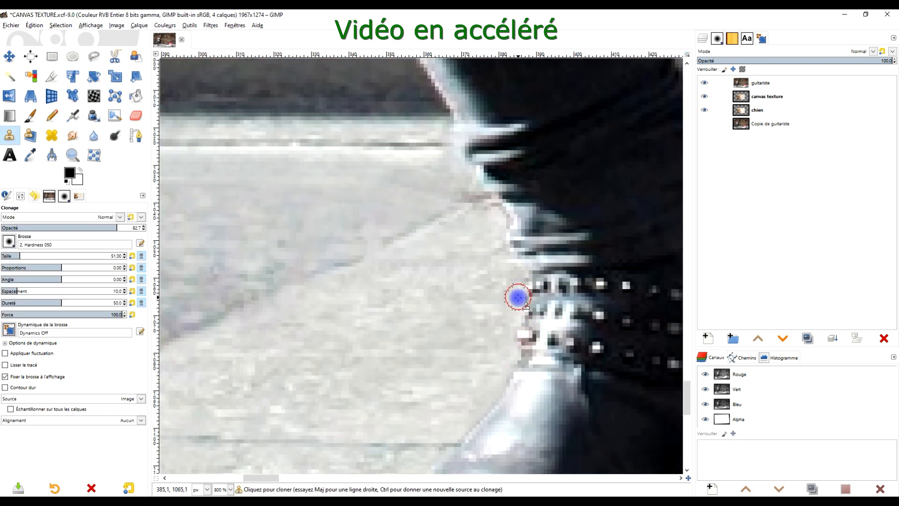
Step: Clone a thin slab joint, sampled from the pavement beyond the stool, along the shadow's lower edge
scroll(518, 297, "down", 4)
scroll(481, 337, "up", 4)
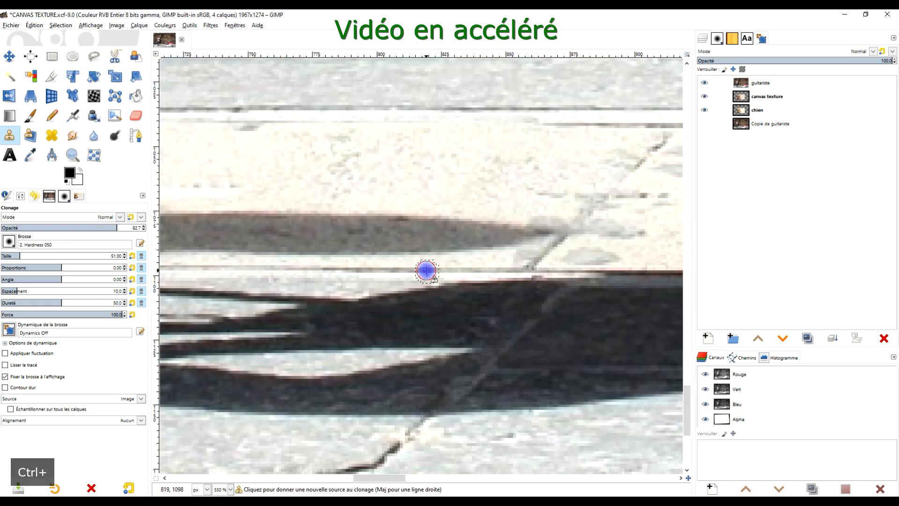
scroll(426, 270, "down", 3)
scroll(483, 312, "up", 2)
left_click_drag(294, 314, 168, 313)
scroll(403, 319, "down", 2)
scroll(281, 314, "up", 2)
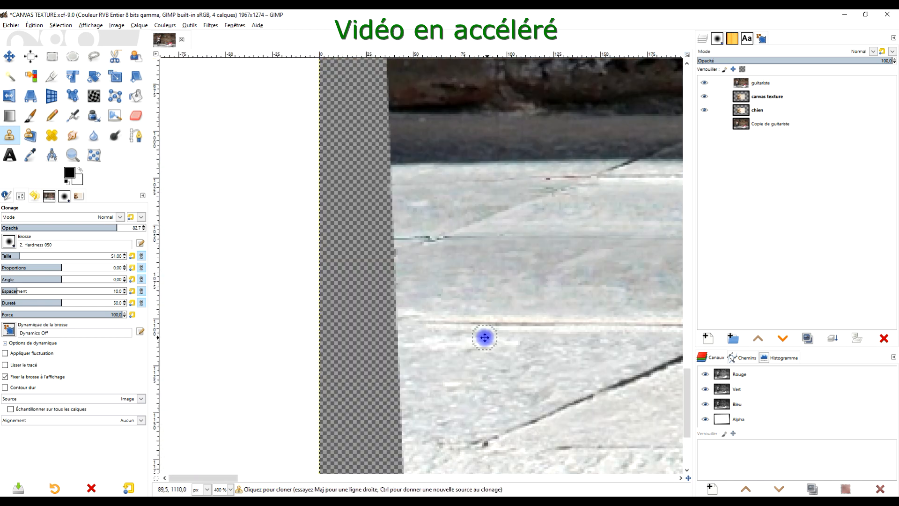
Step: Lower the Clone opacity to 28.3 and blend the pavement around the new lower slab joint
scroll(483, 337, "up", 1)
left_click(56, 228)
scroll(367, 325, "down", 2)
scroll(281, 323, "up", 2)
left_click(41, 228)
scroll(485, 315, "down", 4)
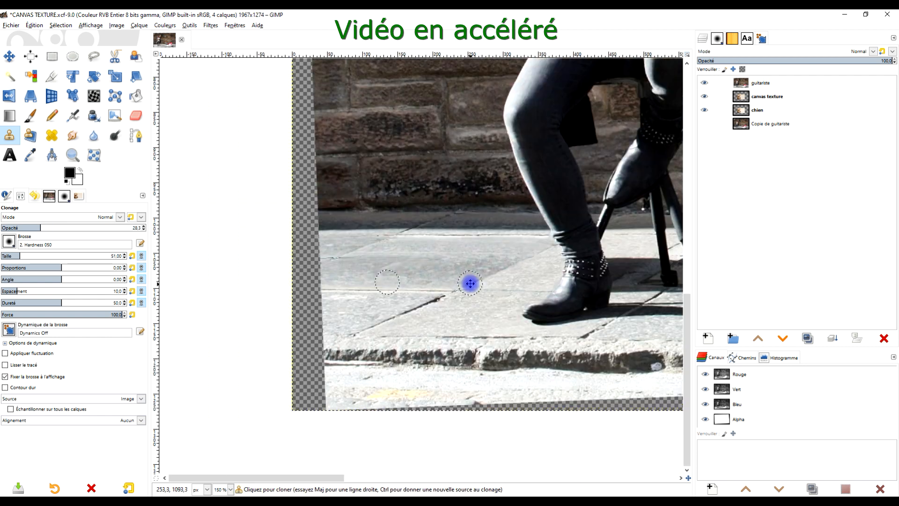
Step: Clone pavement over the coloured marks where the diagonal slab joint meets the shadow's upper edge
scroll(469, 283, "up", 5)
scroll(527, 273, "down", 1, "ctrl")
left_click(557, 252, "ctrl")
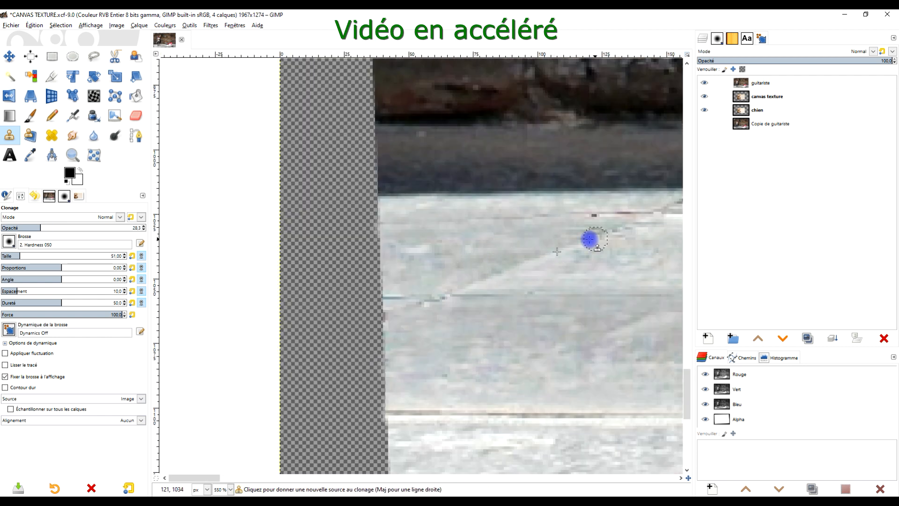
scroll(389, 298, "down", 3)
scroll(515, 287, "up", 2)
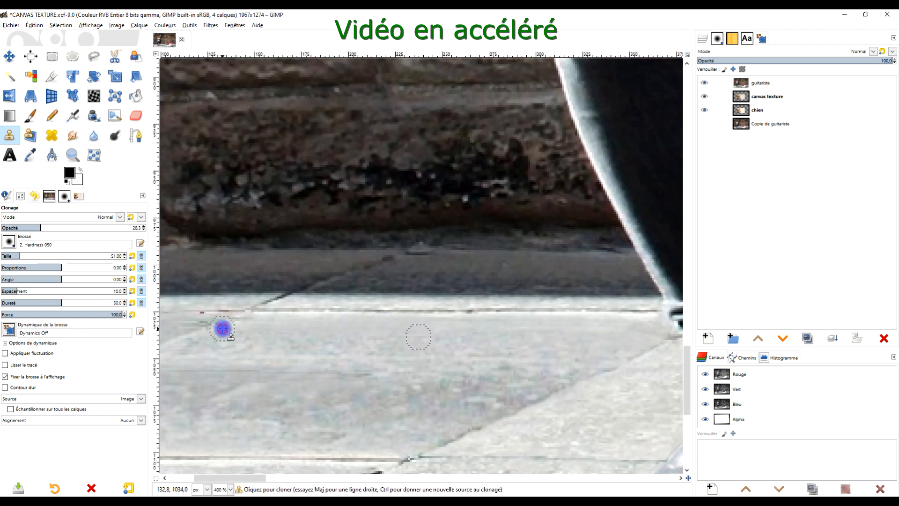
scroll(328, 370, "up", 1)
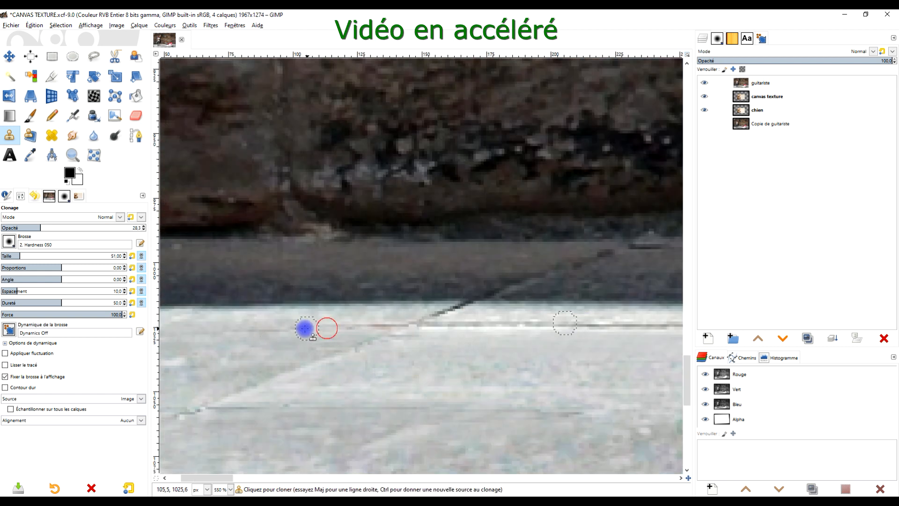
left_click_drag(187, 330, 346, 303)
scroll(453, 229, "down", 3)
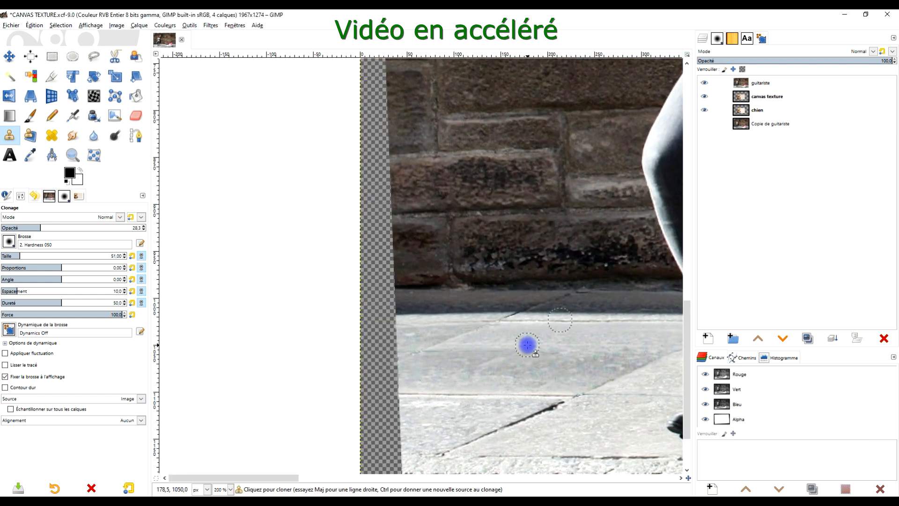
Step: Undo the last faint stroke, set the Clone opacity to 77.7, and repaint the pavement at the upper joint's outer end
scroll(520, 321, "up", 3)
left_click_drag(296, 342, 307, 345)
key("ctrl+z")
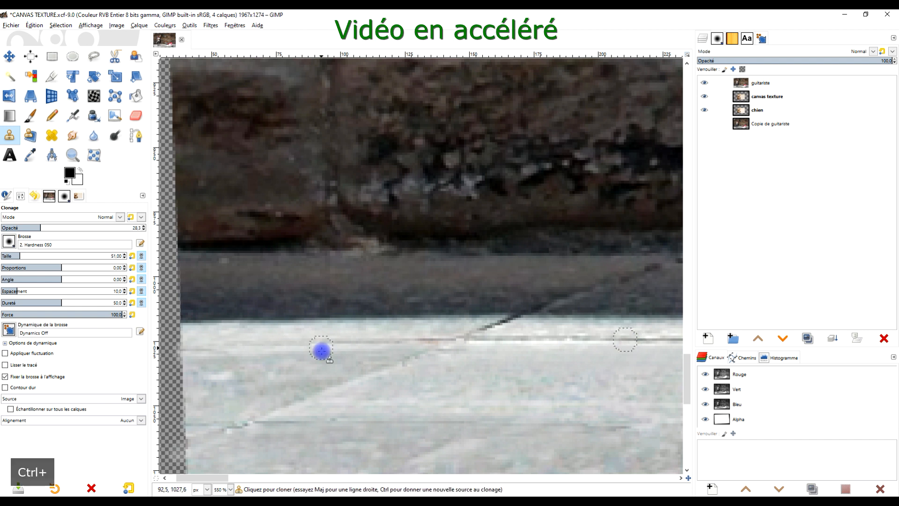
left_click(110, 228)
left_click_drag(191, 342, 375, 342)
left_click(282, 372, "ctrl")
scroll(281, 398, "down", 4)
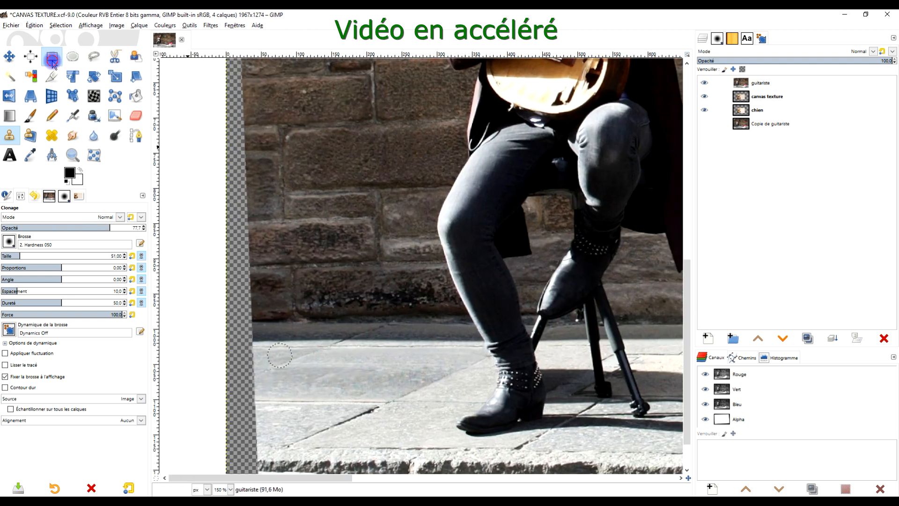
Step: Outline the uneven section of the lightened pavement with the Free Select tool
left_click(52, 57)
scroll(546, 398, "up", 1)
left_click(95, 57)
scroll(365, 370, "up", 1)
left_click(324, 400)
left_click(513, 307)
left_click(426, 290)
left_click(313, 332)
scroll(412, 371, "down", 3)
scroll(196, 333, "up", 2)
scroll(498, 330, "down", 2)
scroll(196, 347, "up", 3)
scroll(514, 239, "down", 3)
scroll(405, 271, "up", 3)
left_click(359, 263)
left_click(359, 308)
left_click(636, 309)
Step: Lower the Clone opacity and paint sampled clean pavement over the outlined section
left_click(9, 135)
left_click(225, 321, "ctrl")
left_click(52, 228)
left_click_drag(377, 298, 472, 296)
left_click(401, 265, "ctrl")
left_click(441, 277, "ctrl")
scroll(322, 288, "down", 3)
Step: Clone freshly sampled pavement over the remaining uneven patches of the lightened shadow
scroll(346, 294, "up", 3)
left_click(326, 247, "ctrl")
left_click_drag(271, 300, 231, 299)
scroll(231, 299, "down", 3)
scroll(172, 303, "up", 3)
left_click(330, 361, "ctrl")
mouse_move(383, 287)
left_mouse_down()
mouse_move(351, 297)
mouse_move(295, 289)
left_mouse_up()
mouse_move(364, 268)
left_mouse_down()
mouse_move(320, 303)
mouse_move(224, 289)
mouse_move(514, 287)
mouse_move(435, 285)
mouse_move(389, 257)
left_mouse_up()
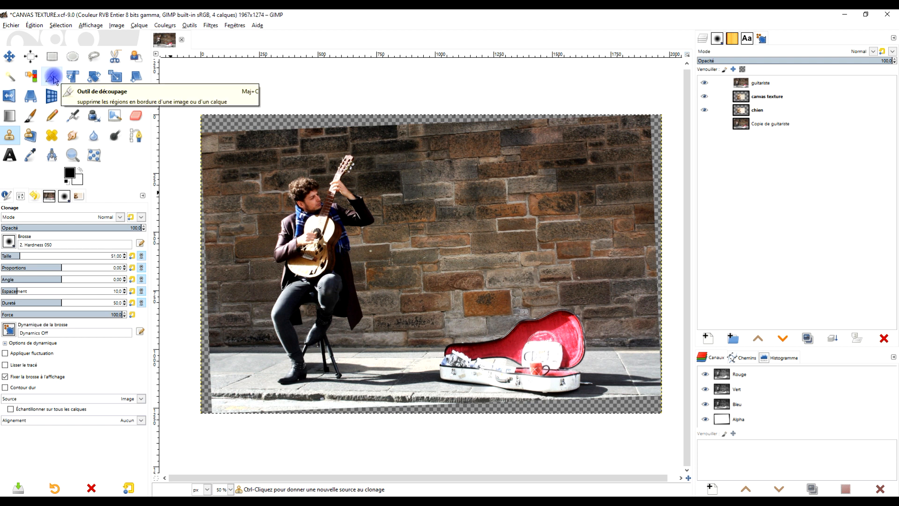
Step: Frame the guitariste layer with a Crop rectangle limited to the current layer, about 1869 × 1135 px at position 51, 81
left_click(53, 77)
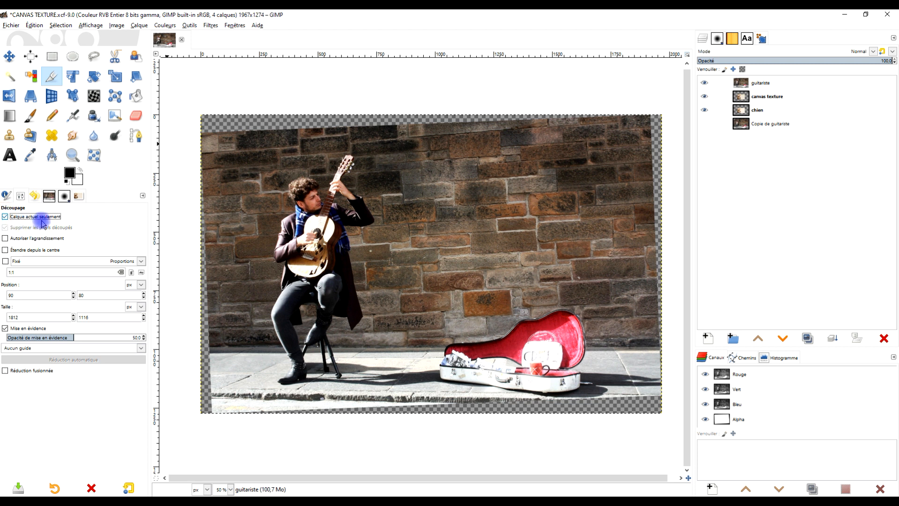
left_click(768, 84)
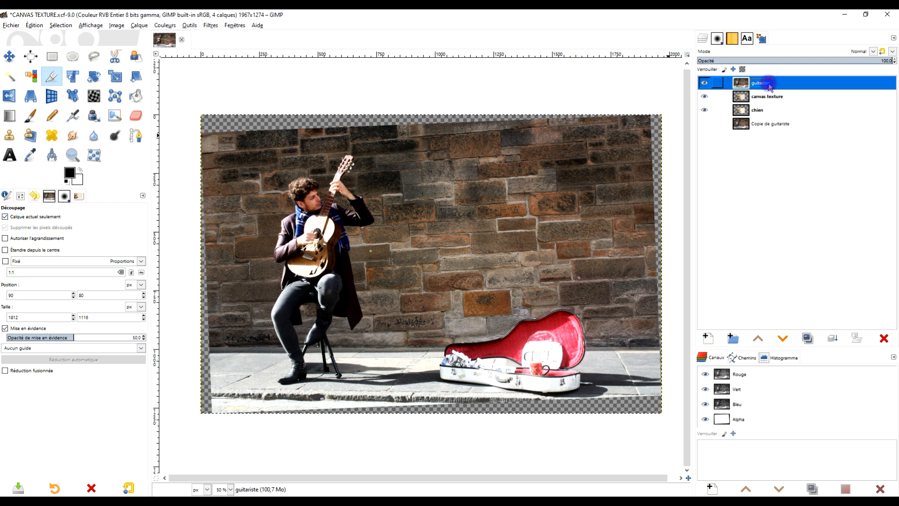
left_click_drag(219, 134, 650, 399)
left_click_drag(334, 322, 357, 303)
scroll(284, 335, "up", 1)
mouse_move(241, 339)
left_mouse_down()
mouse_move(234, 345)
mouse_move(233, 333)
mouse_move(242, 333)
mouse_move(228, 332)
left_mouse_up()
left_click_drag(379, 238, 358, 376)
left_click_drag(491, 248, 491, 247)
scroll(552, 369, "down", 2)
left_click_drag(568, 377, 429, 278)
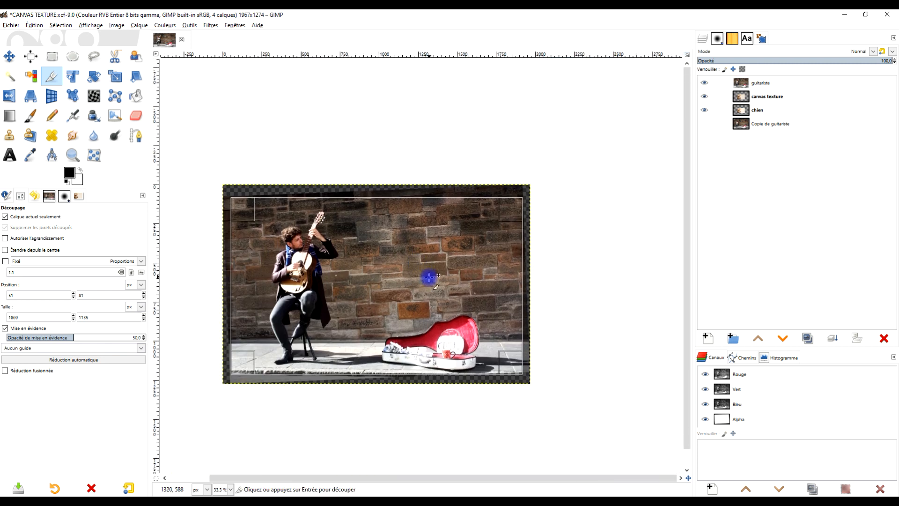
Step: Narrow the crop rectangle to about 1636 px wide, ending just beyond the guitar case, and crop the guitariste layer
scroll(487, 317, "up", 1)
scroll(518, 375, "up", 1)
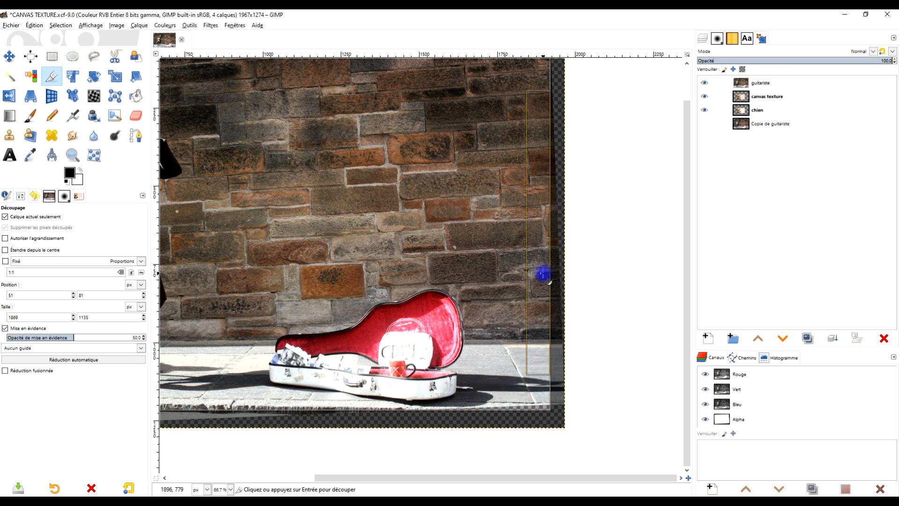
left_click_drag(531, 357, 465, 350)
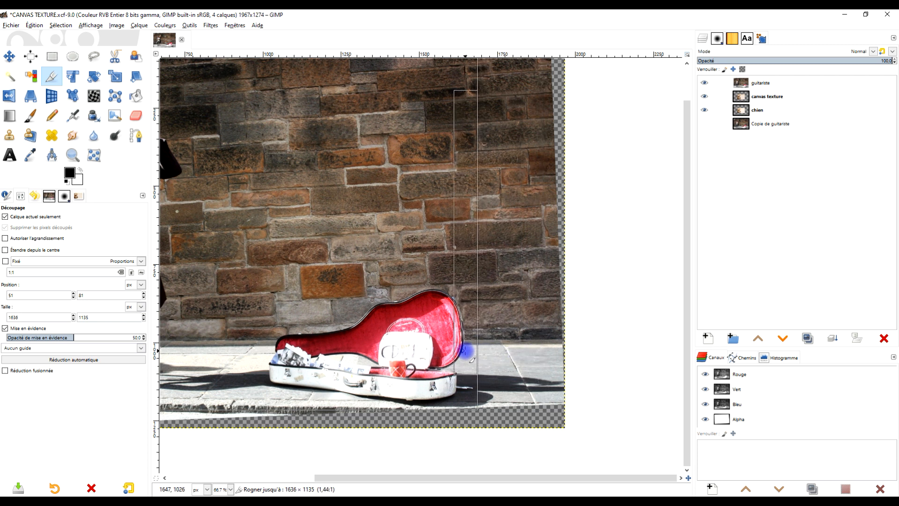
left_click_drag(308, 322, 501, 352)
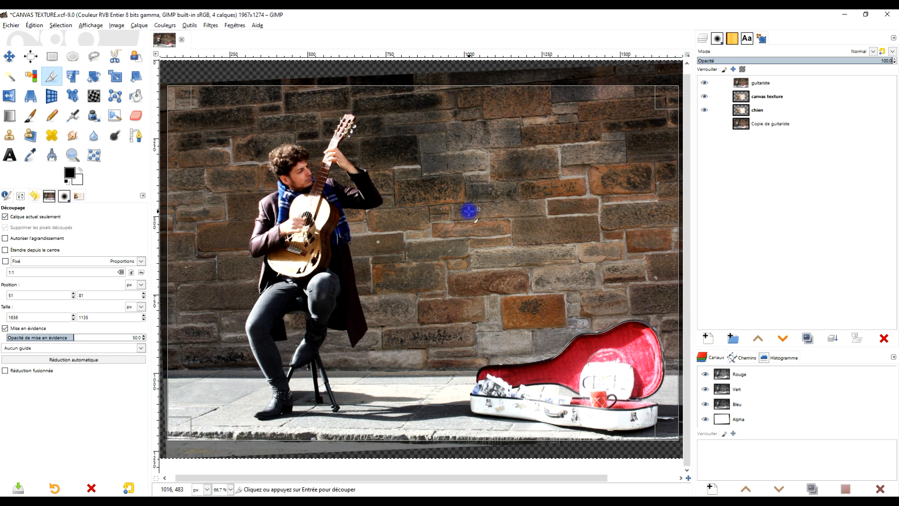
left_click(470, 211)
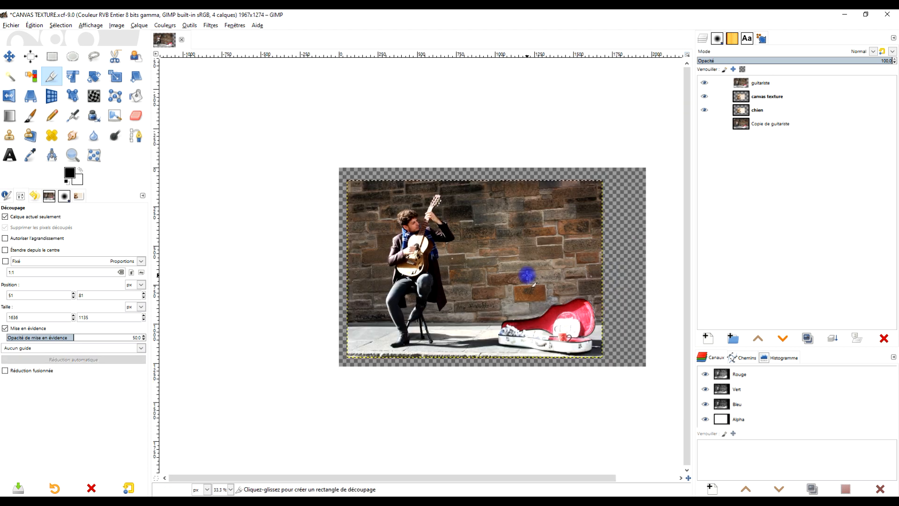
scroll(521, 277, "down", 1)
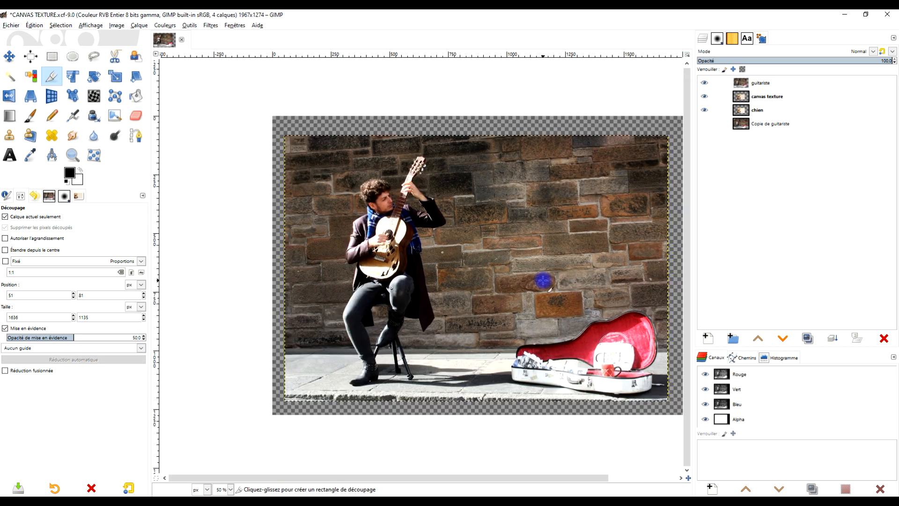
scroll(551, 285, "up", 1)
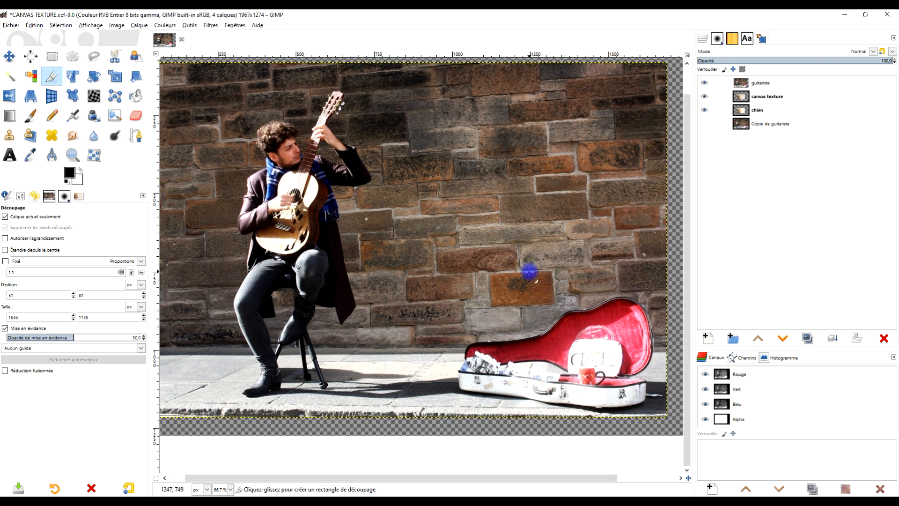
scroll(529, 271, "down", 1)
left_click_drag(490, 297, 476, 271)
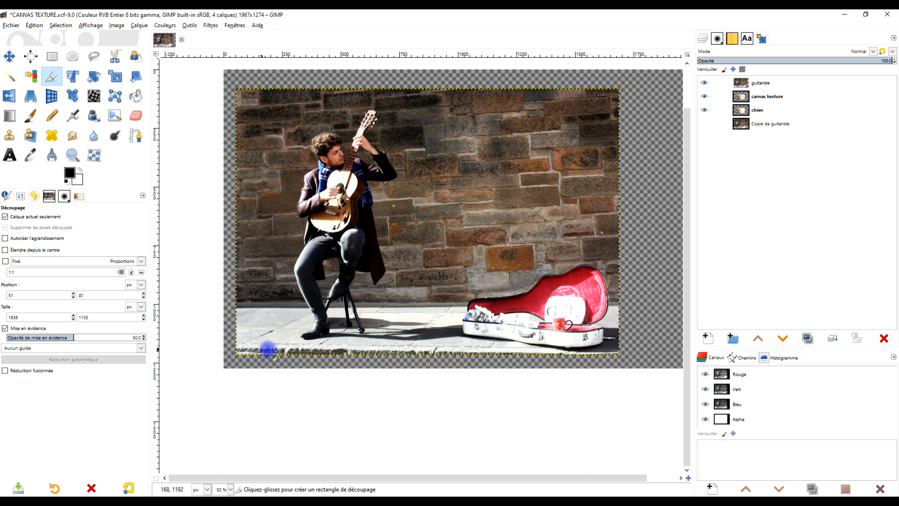
left_click_drag(545, 298, 523, 319)
left_click_drag(413, 53, 397, 372)
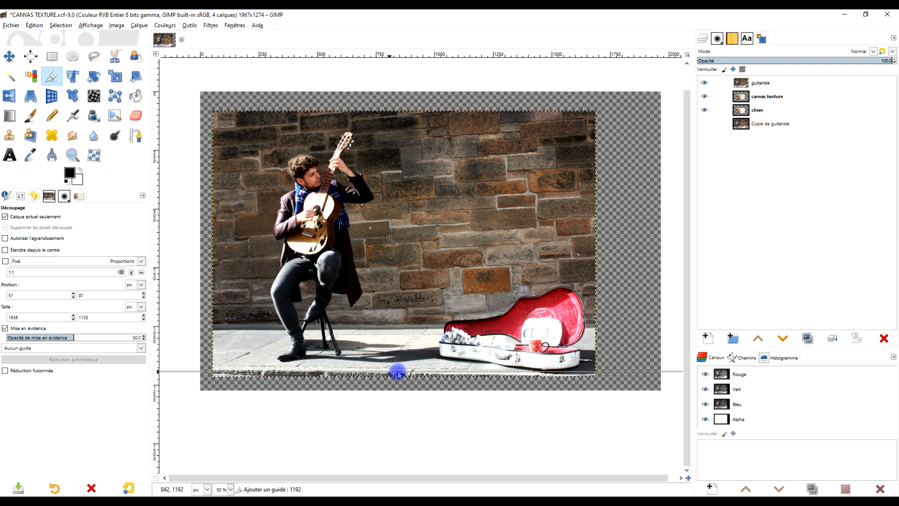
left_click_drag(398, 373, 397, 372)
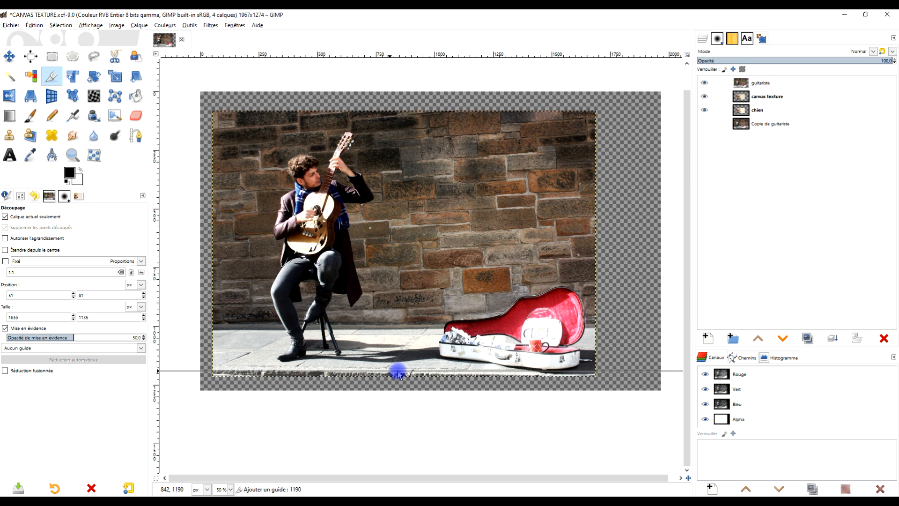
left_click_drag(397, 372, 465, 29)
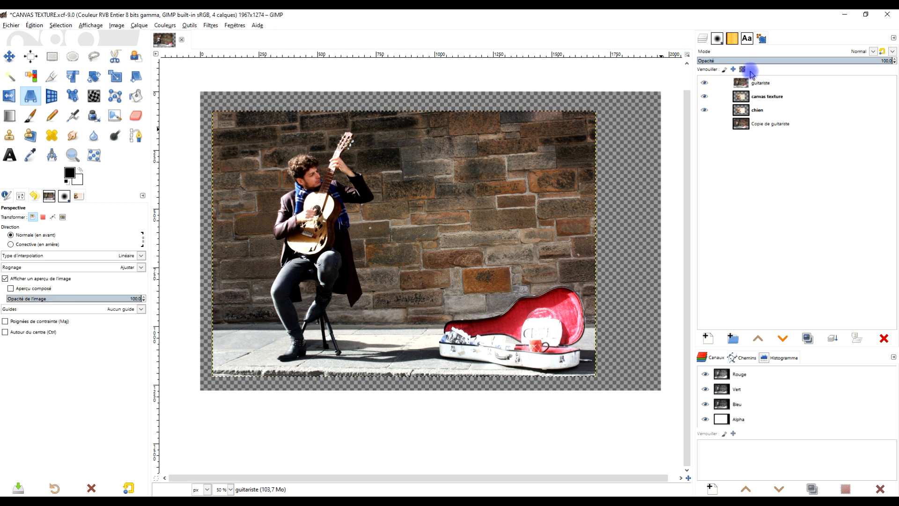
Step: Select the guitariste layer and place a horizontal guide just above its lower edge
left_click(753, 83)
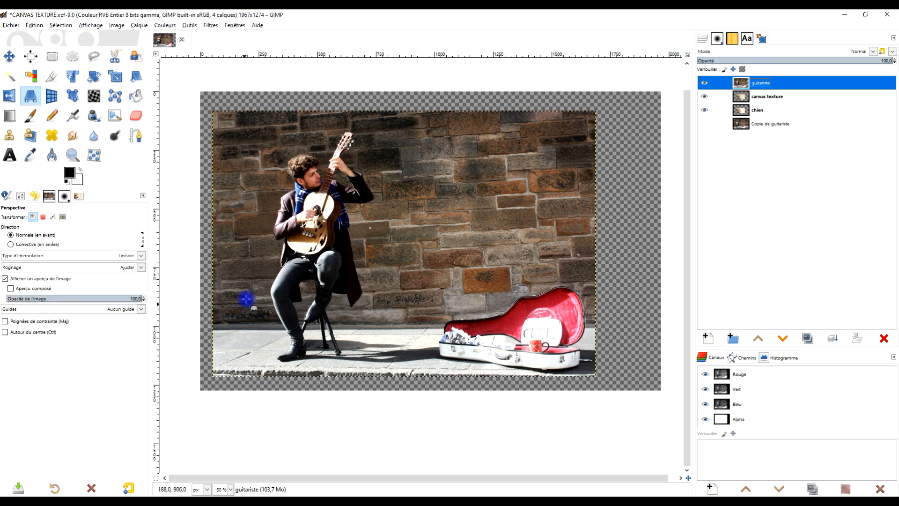
left_click_drag(340, 55, 361, 370)
left_click_drag(336, 338, 371, 312)
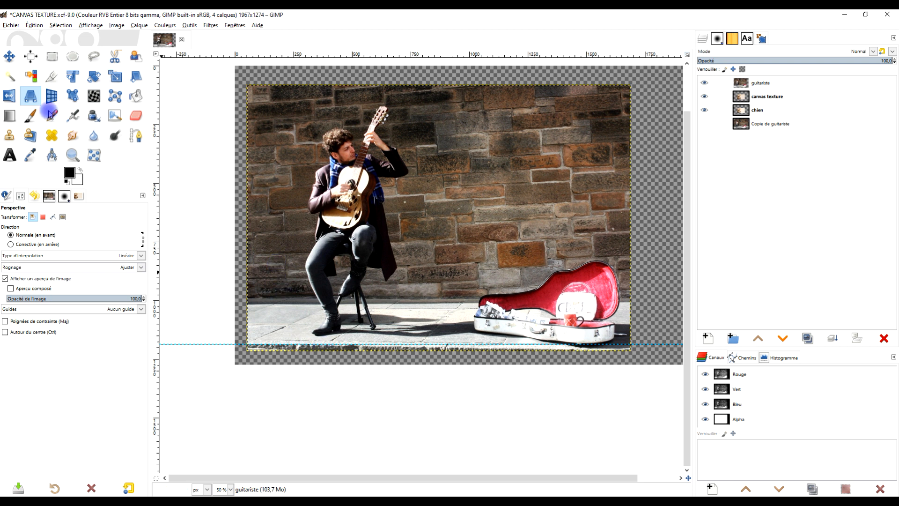
left_click(10, 56)
left_click_drag(477, 345, 478, 349)
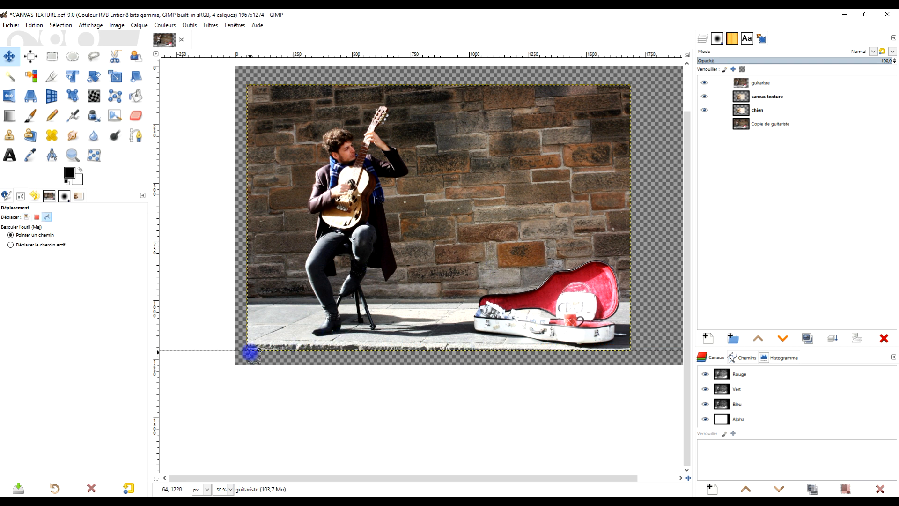
Step: Apply a Perspective transform that pulls the guitariste layer's lower-left corner down and slightly outward to level the kerb with the guide
scroll(249, 353, "up", 5)
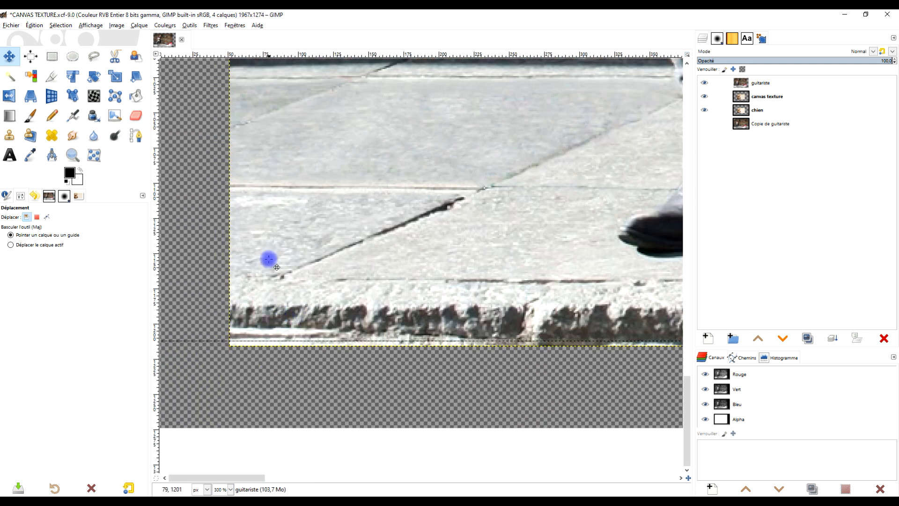
left_click(30, 96)
left_click(286, 142)
scroll(337, 194, "down", 4)
scroll(317, 226, "up", 4)
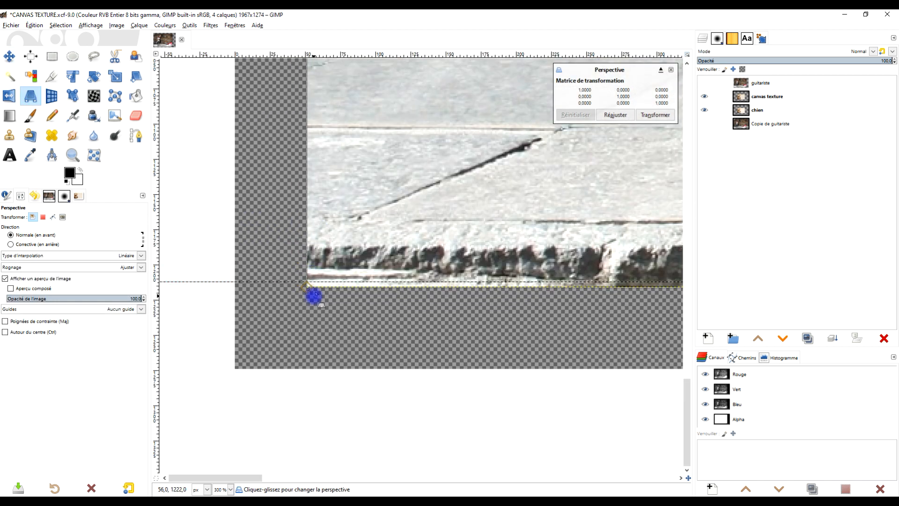
left_click_drag(308, 292, 300, 327)
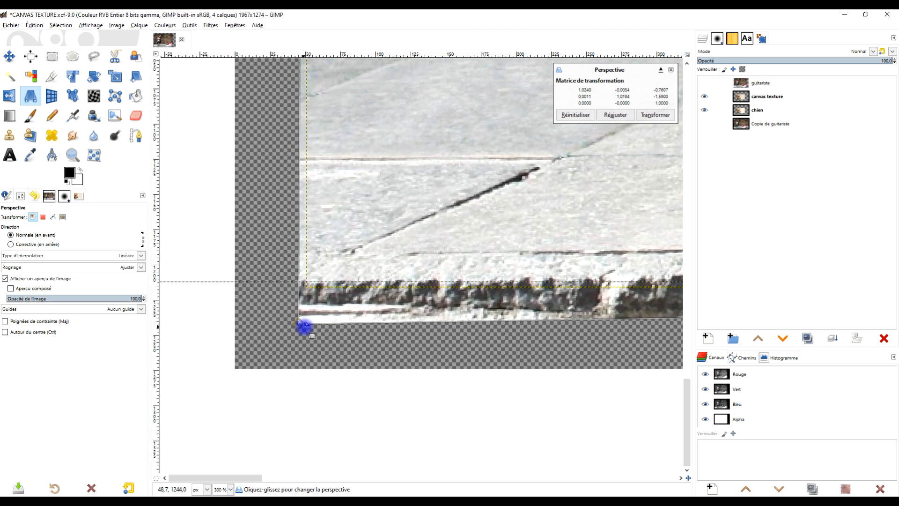
scroll(378, 272, "down", 1)
scroll(377, 272, "down", 2)
left_click_drag(245, 310, 245, 315)
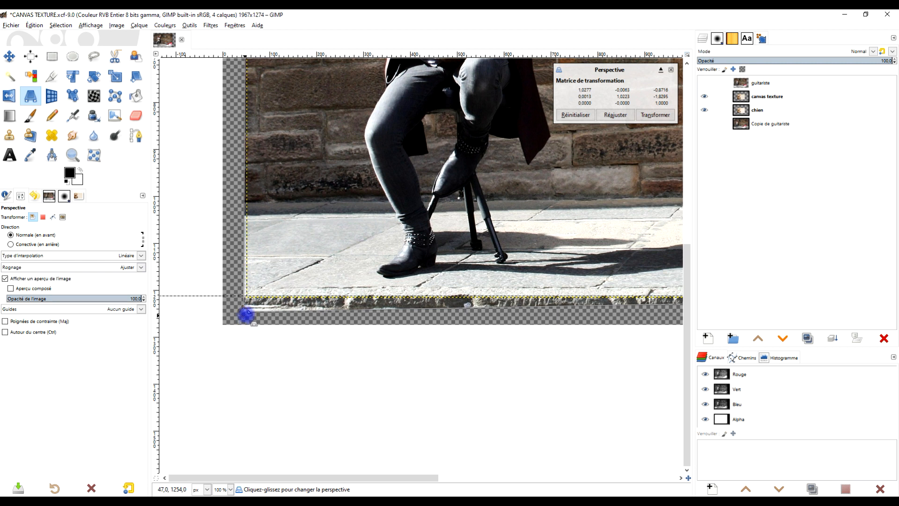
scroll(246, 314, "down", 4)
scroll(436, 234, "up", 3)
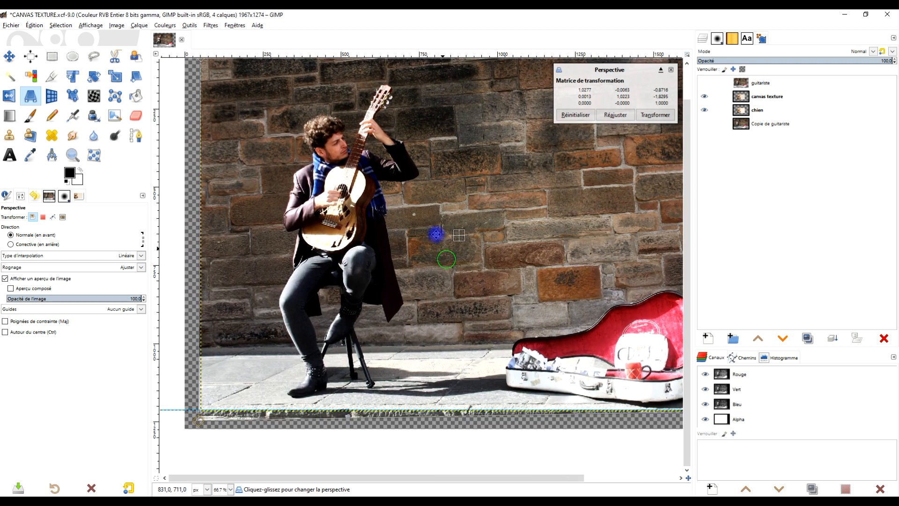
left_click(650, 121)
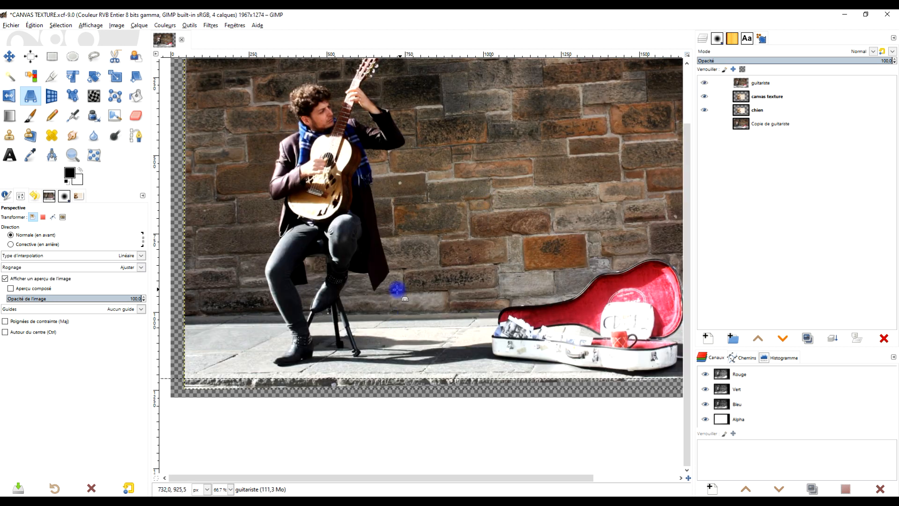
Step: Crop the guitariste layer to about 1637 × 1130 px at position 50, 82, cutting off the dark kerb face below the guide
scroll(326, 145, "down", 2)
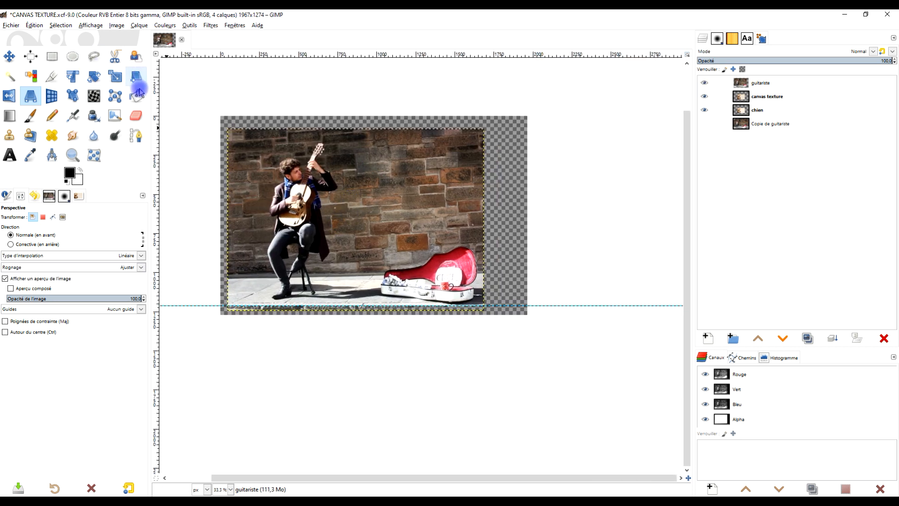
left_click(52, 75)
scroll(210, 180, "up", 1)
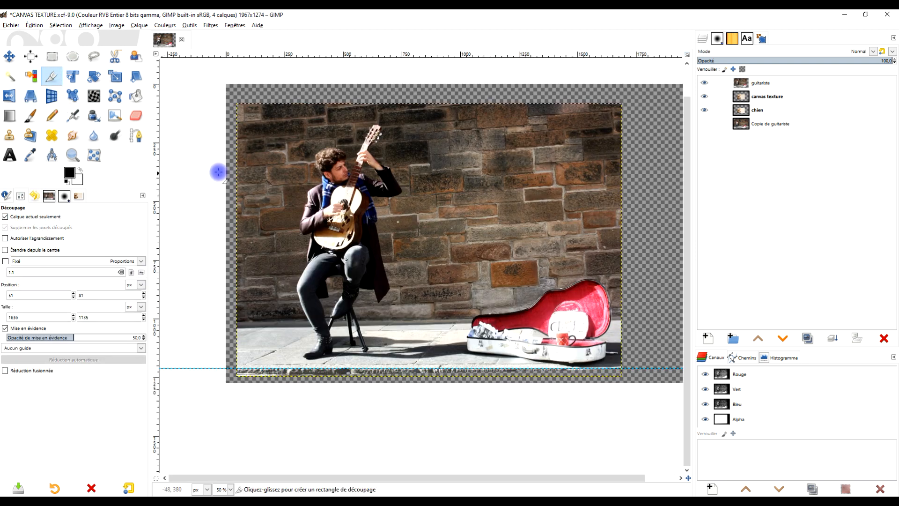
left_click_drag(236, 104, 642, 367)
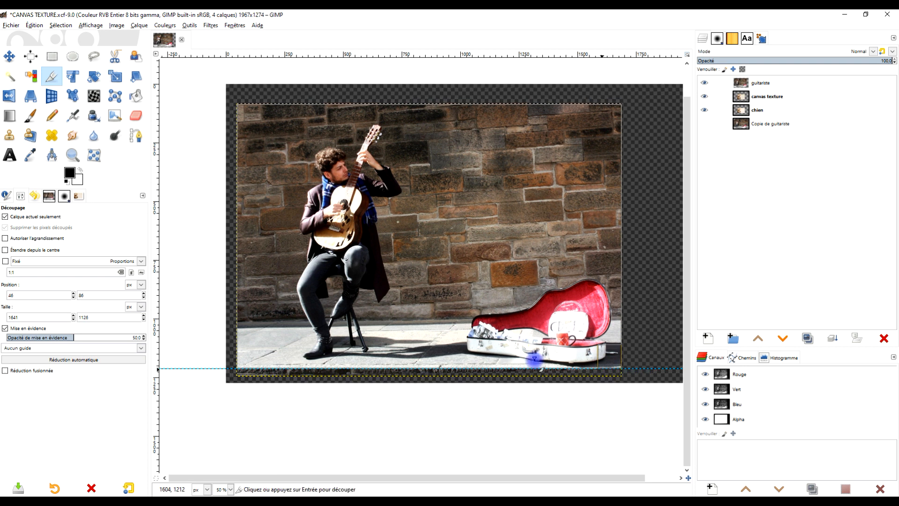
scroll(226, 331, "up", 3)
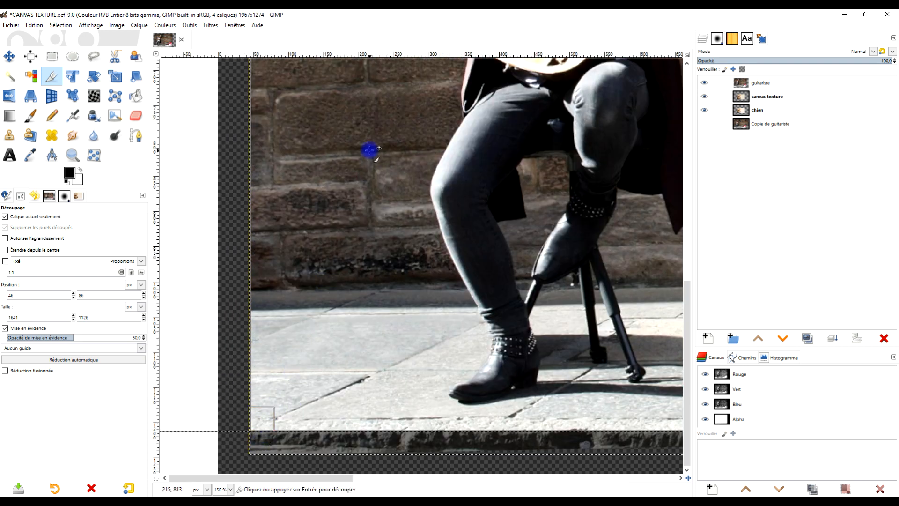
scroll(332, 425, "up", 10)
left_click_drag(226, 220, 231, 219)
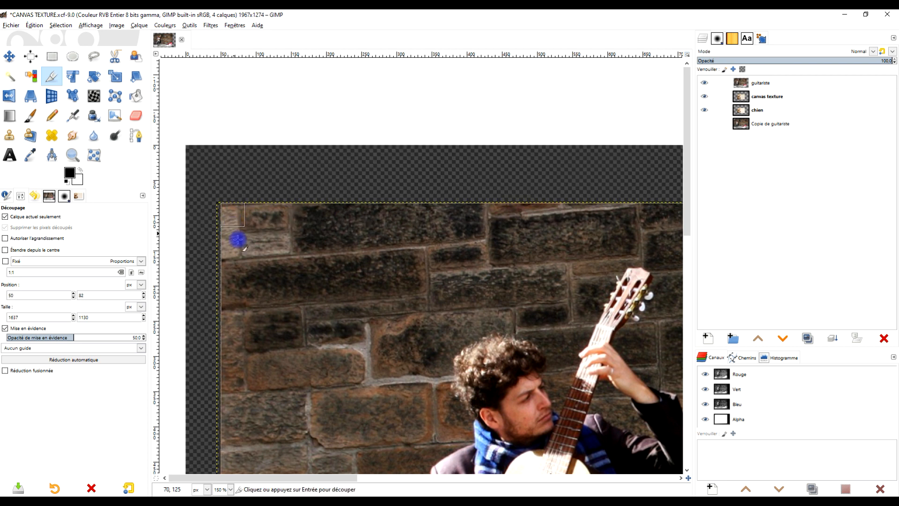
scroll(328, 277, "down", 5)
key("Return")
Step: Try to fit the canvas to the layers and to trim the image's empty borders with Zealous Crop (Découpage futé)
scroll(356, 300, "up", 4)
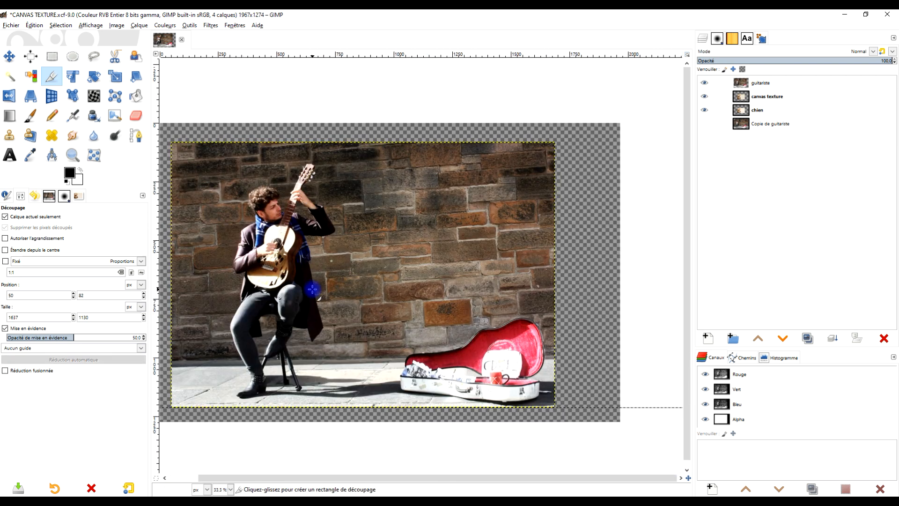
scroll(327, 307, "down", 1)
scroll(392, 277, "down", 2)
scroll(392, 271, "up", 3)
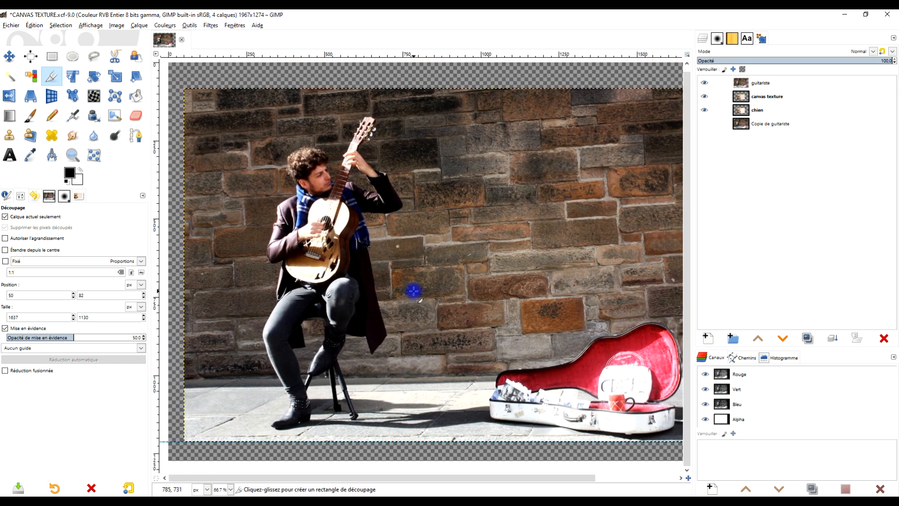
scroll(413, 290, "down", 1)
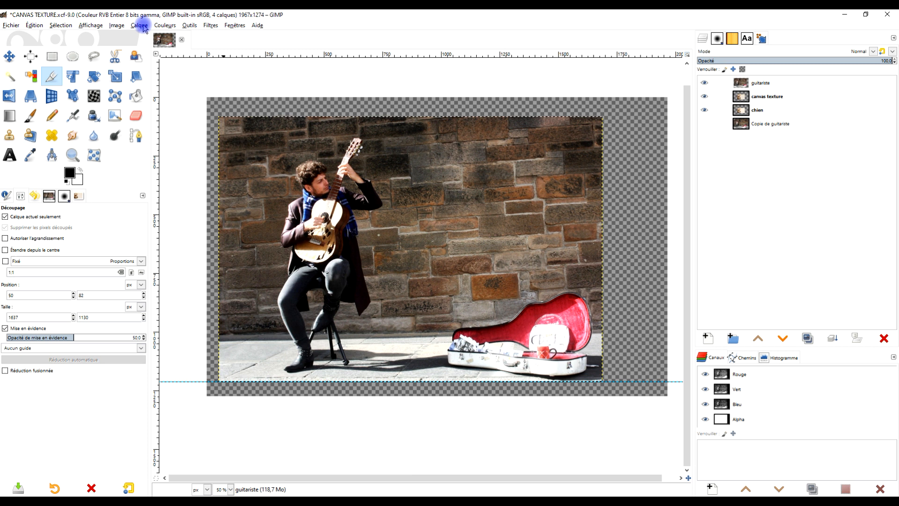
left_click(116, 25)
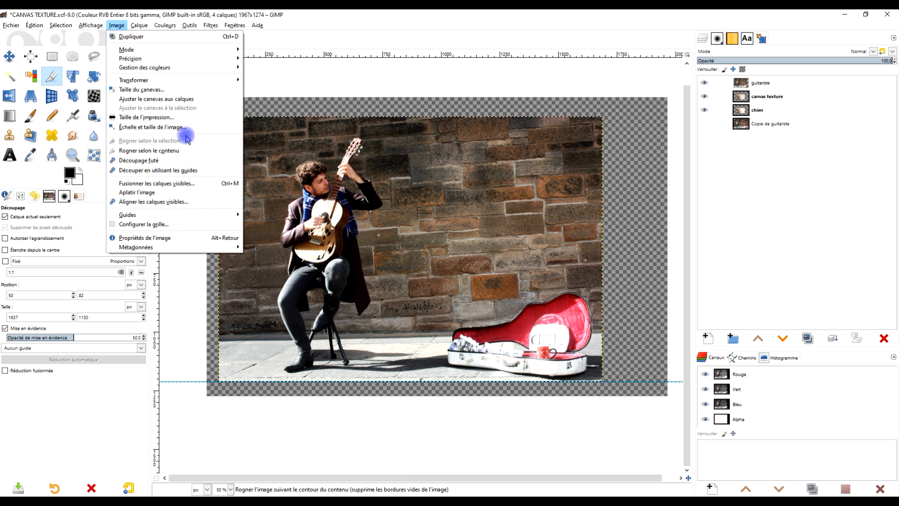
left_click(190, 100)
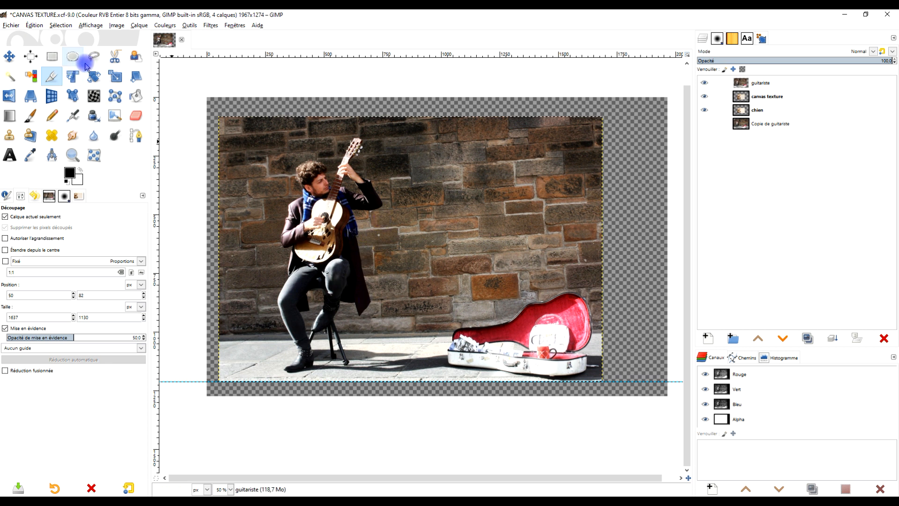
left_click(113, 26)
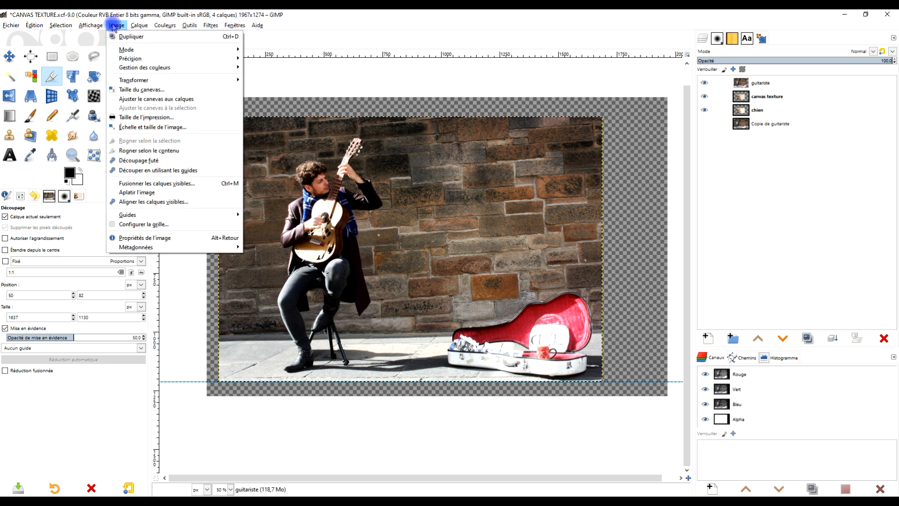
left_click(150, 160)
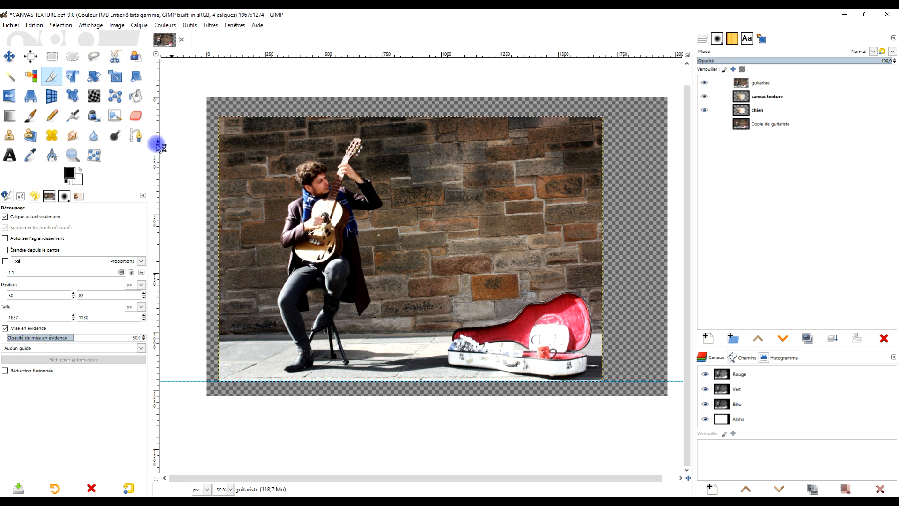
left_click(278, 133)
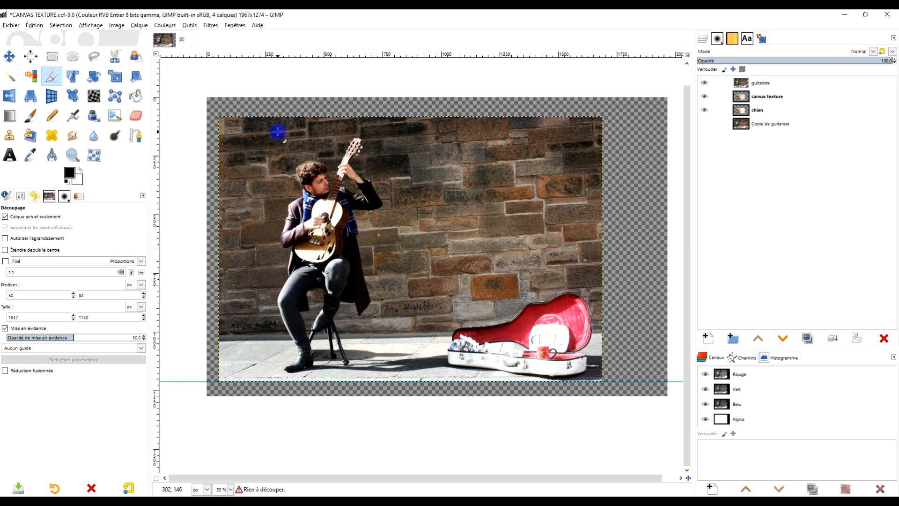
Step: Crop the image to its content (Rogner selon le contenu) and toggle the guitariste layer's visibility to check the layers beneath
left_click(116, 25)
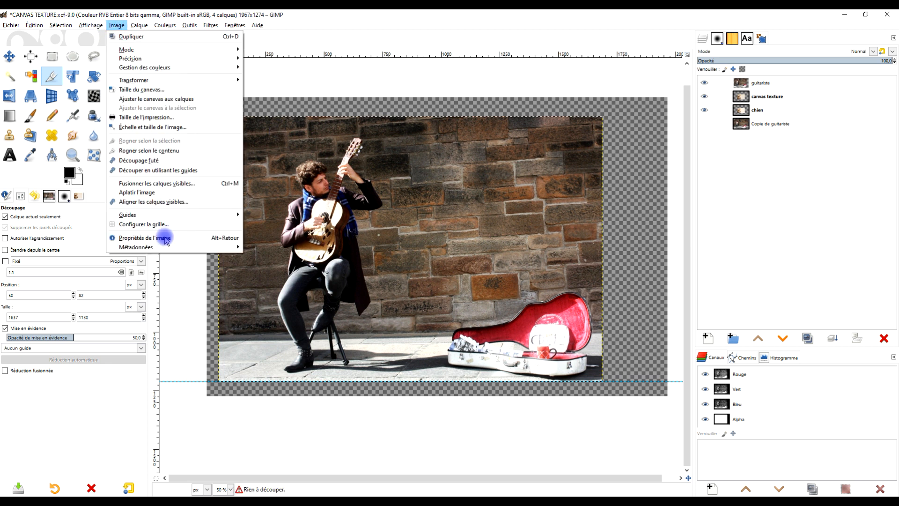
left_click(170, 152)
left_click(705, 84)
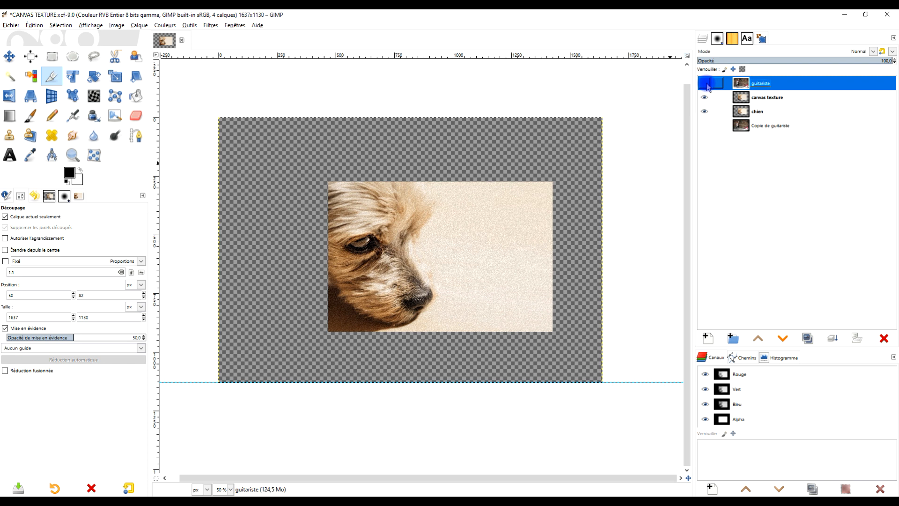
left_click(705, 83)
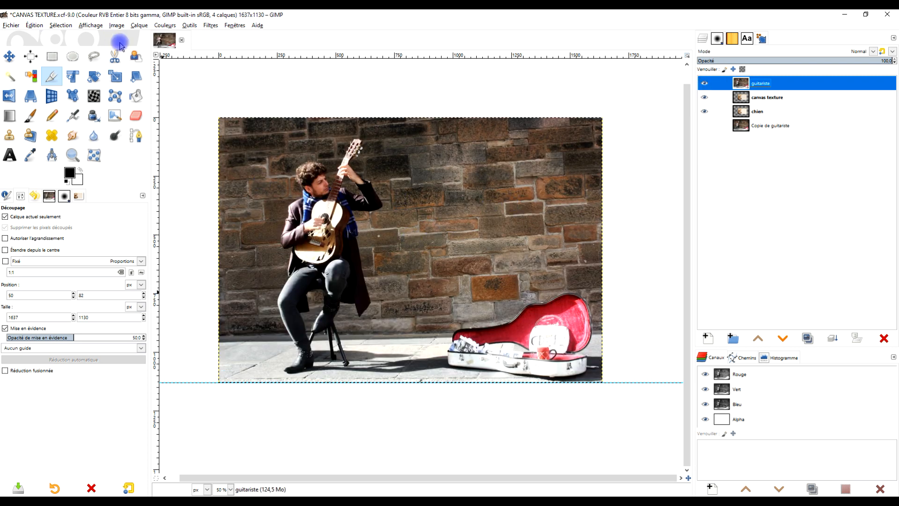
Step: Remove the horizontal guide at the lower edge of the image and select the guitariste layer
left_click(9, 56)
left_click_drag(194, 383, 240, 56)
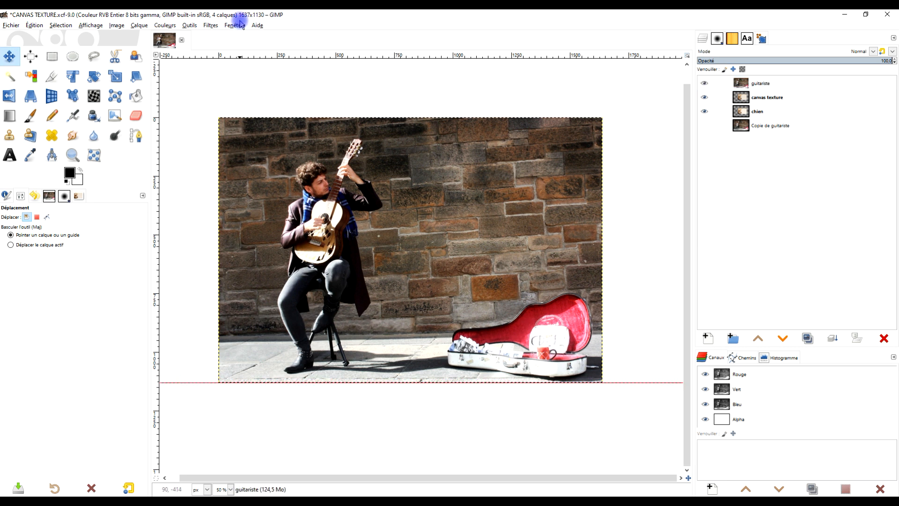
left_click(754, 87)
Step: Start a path at the photo's left edge along the foot of the wall, ending at the guitarist's shin
scroll(367, 208, "up", 1)
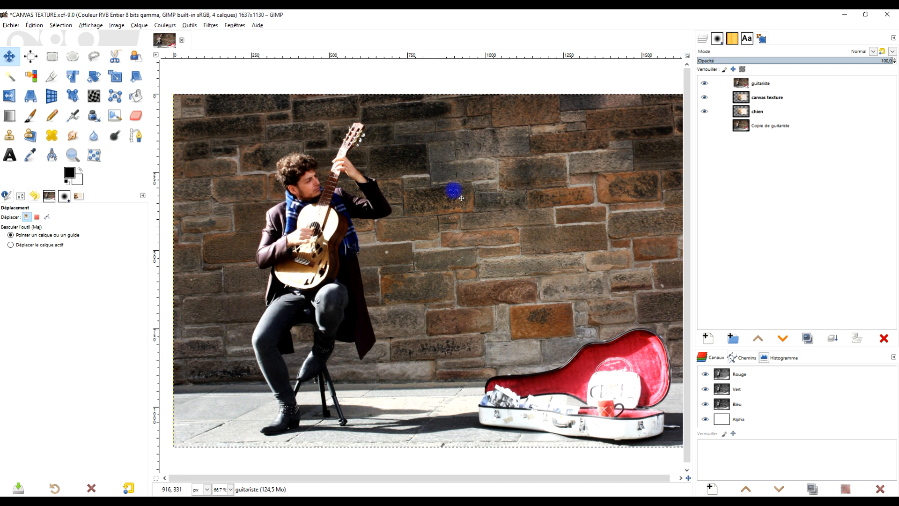
left_click_drag(526, 254, 505, 240)
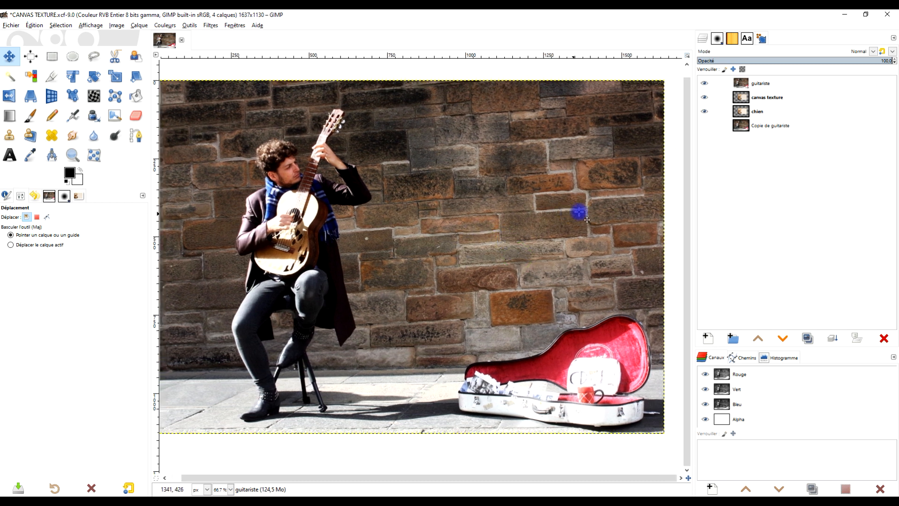
left_click_drag(358, 193, 373, 197)
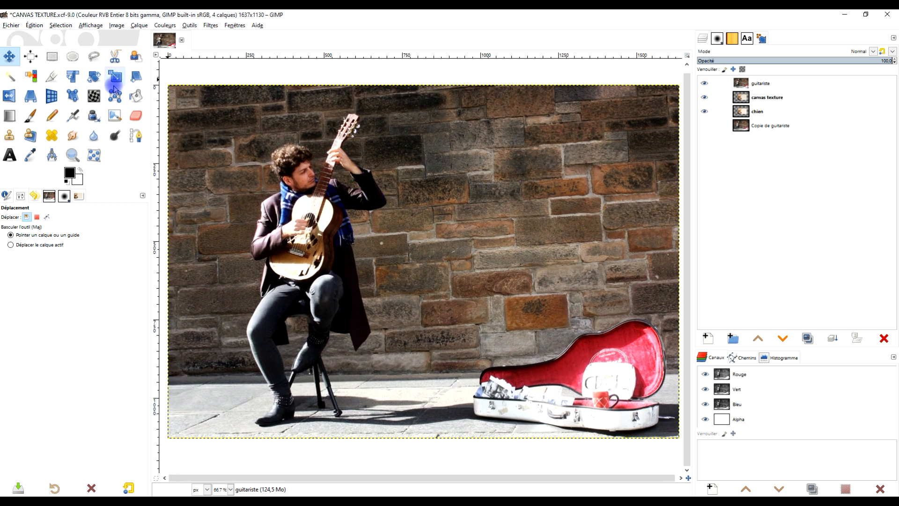
left_click(94, 57)
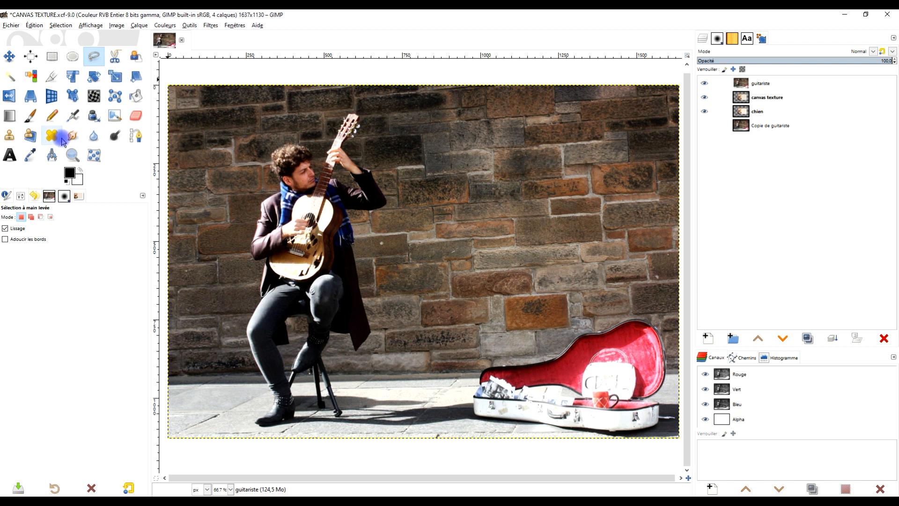
left_click(136, 136)
scroll(224, 336, "up", 2)
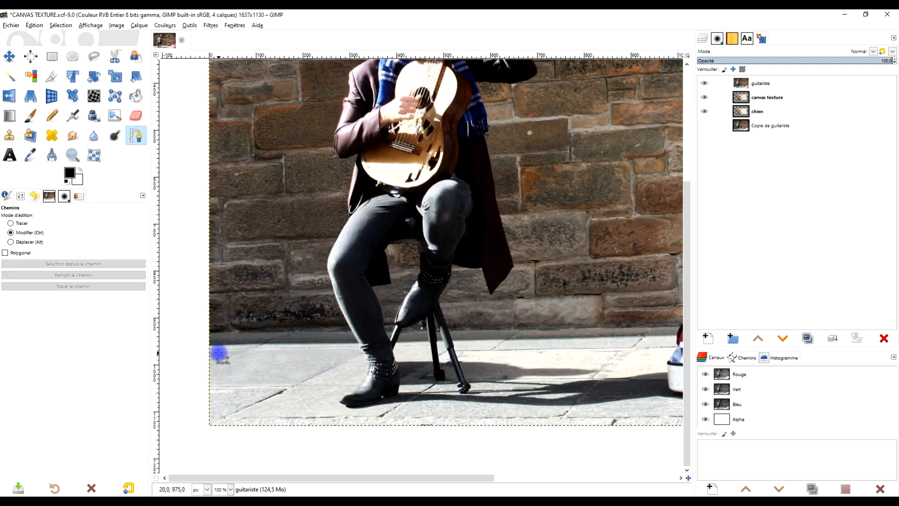
scroll(218, 352, "up", 2)
left_click(201, 310)
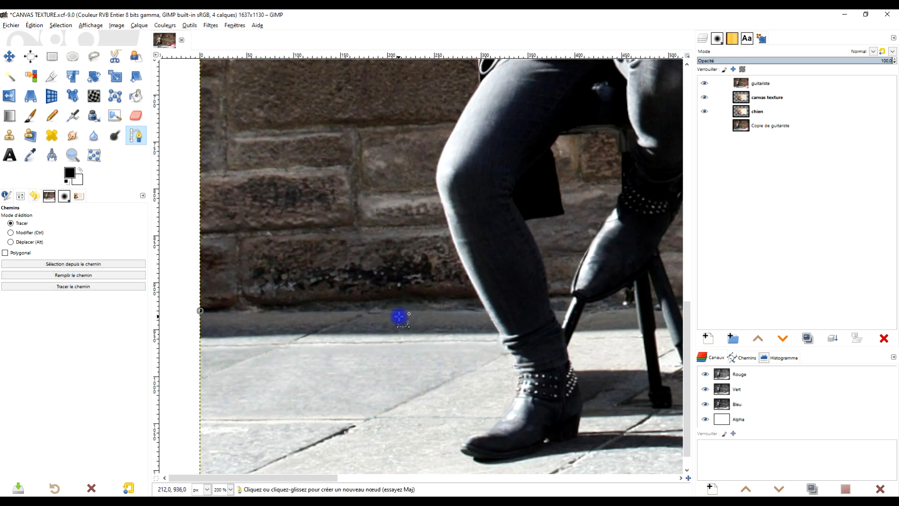
left_click(479, 299)
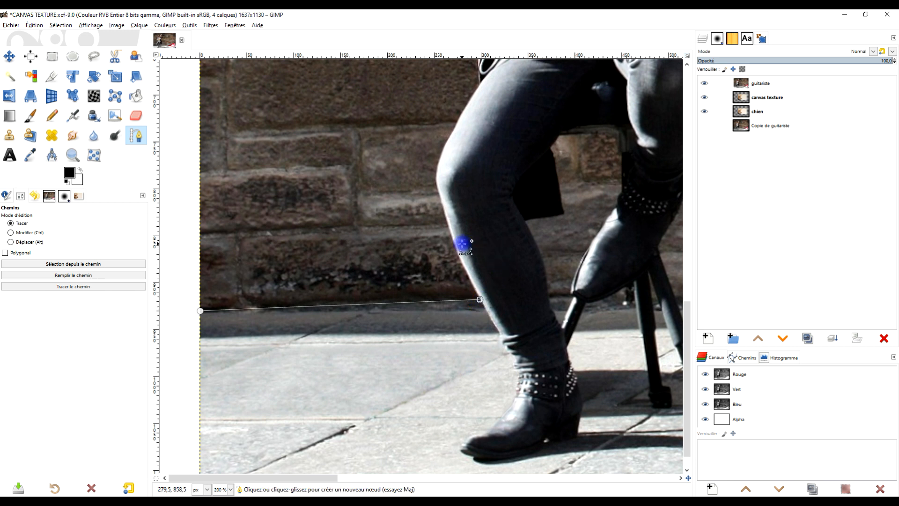
Step: Continue the path up the outer edge of the shin, around the knee and along the thigh
left_click_drag(488, 228, 438, 312)
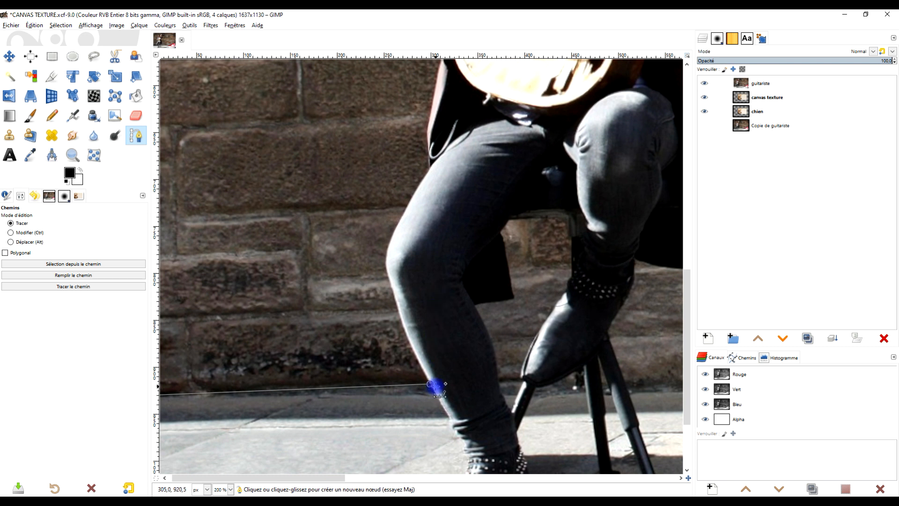
scroll(439, 389, "up", 4)
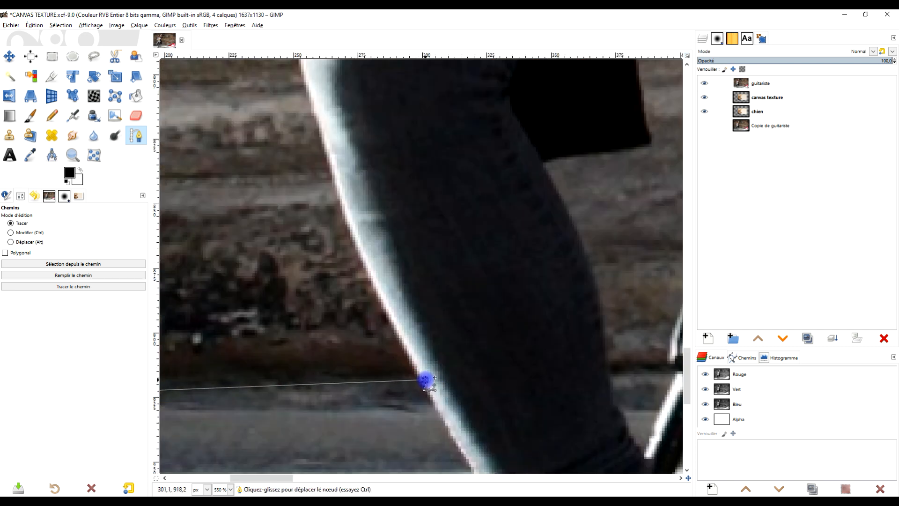
left_click_drag(337, 185, 425, 466)
left_click_drag(367, 409, 361, 358)
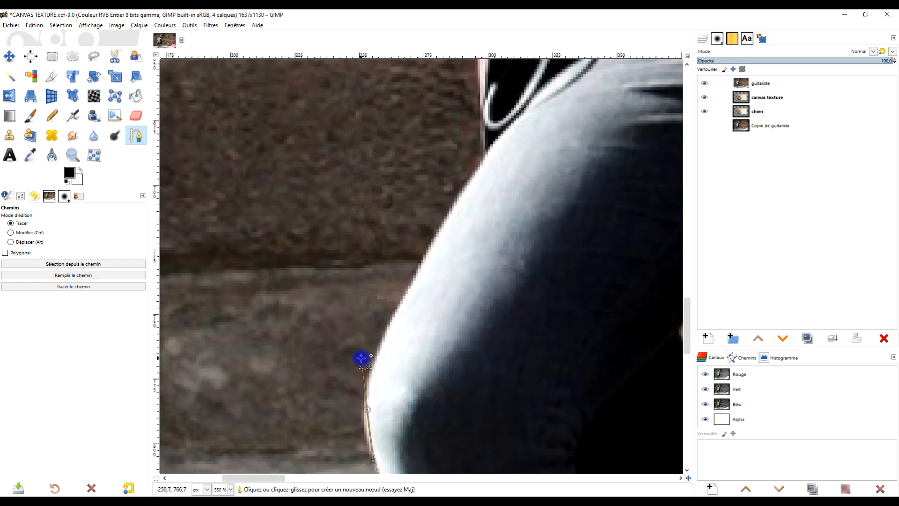
scroll(453, 414, "up", 6)
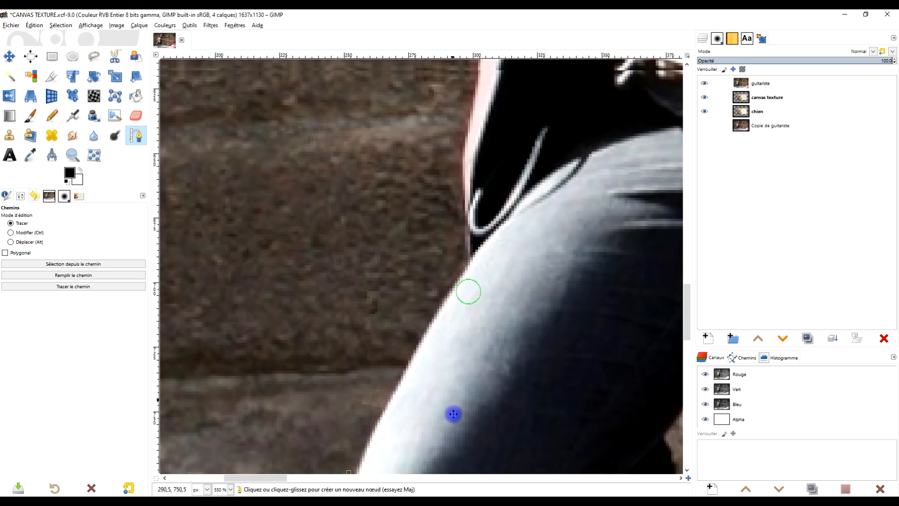
left_click_drag(427, 360, 454, 309)
Step: Extend the path from the thigh up the coat's outer edge to the point where it meets the sleeve
scroll(500, 313, "up", 1)
scroll(501, 313, "up", 3)
left_click_drag(454, 364, 473, 326)
scroll(477, 365, "up", 6)
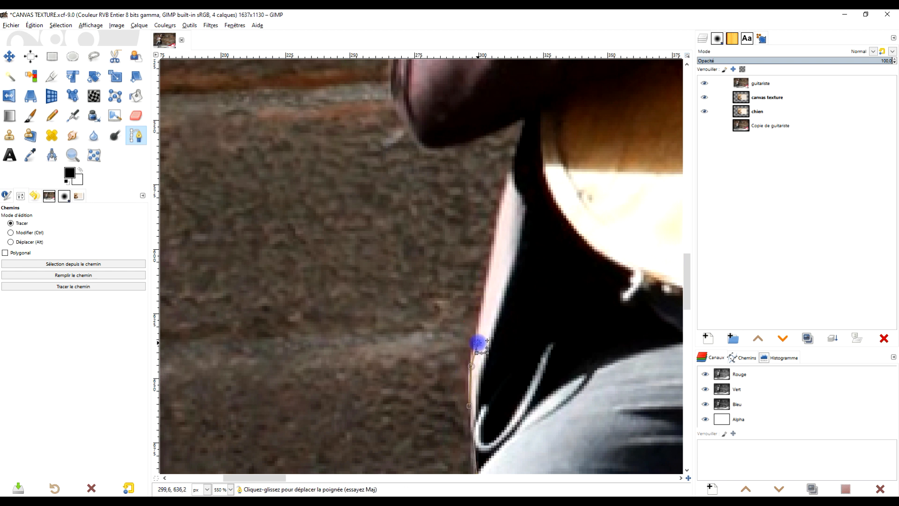
scroll(501, 297, "up", 6)
left_click_drag(478, 305, 481, 284)
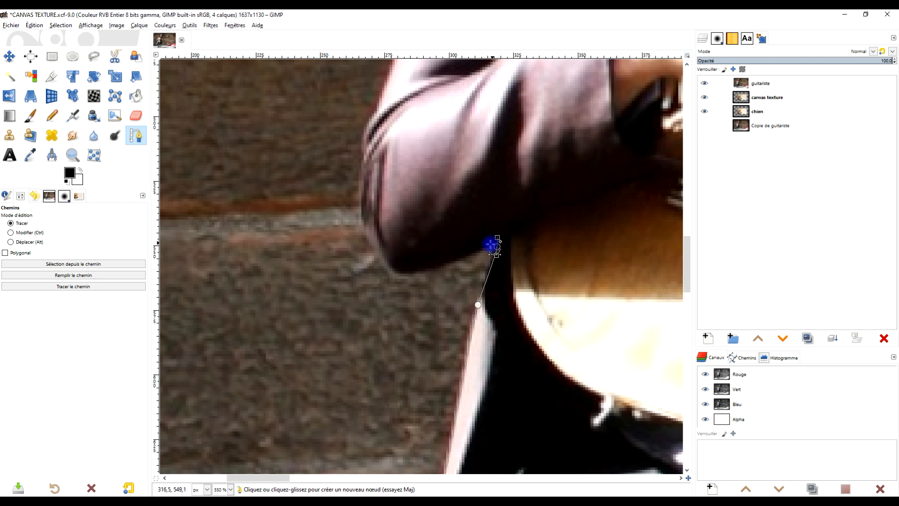
Step: Trace the path with curved nodes along the underside of the forearm and around the bent elbow
left_click_drag(435, 267, 383, 256)
left_click_drag(389, 182, 437, 269)
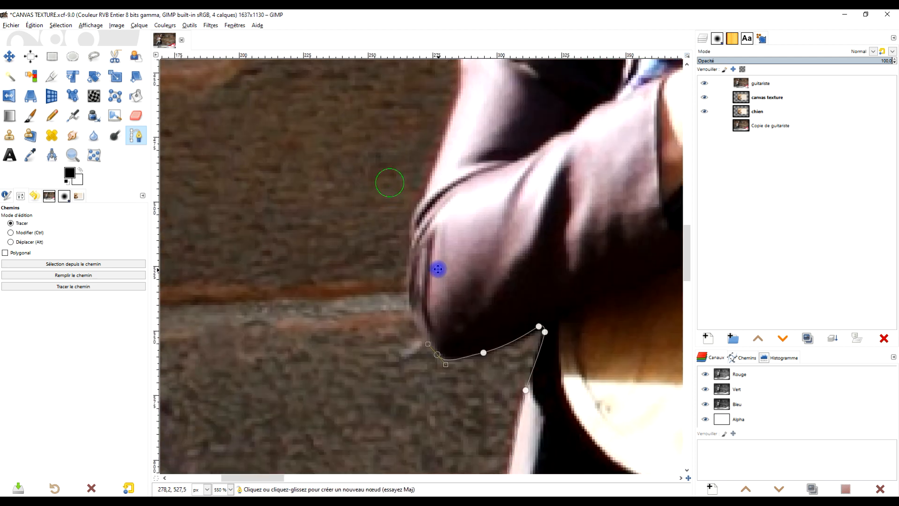
left_click_drag(411, 308, 411, 296)
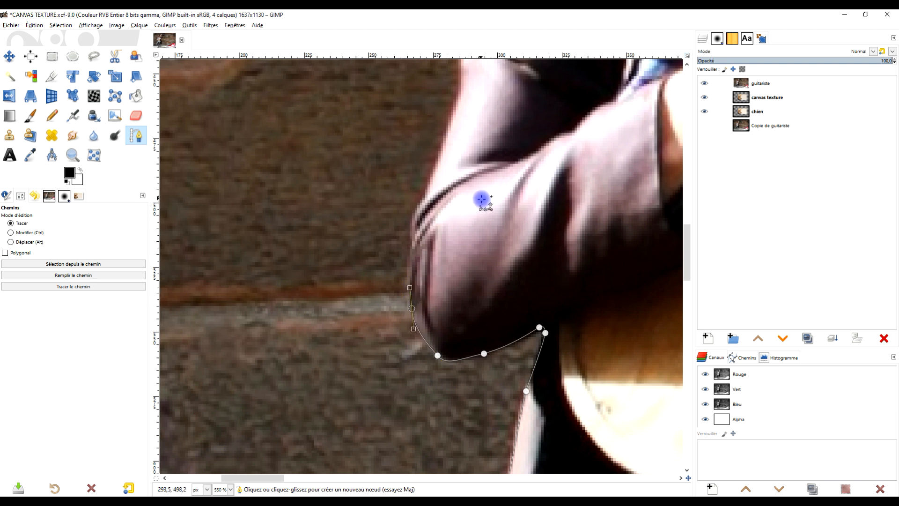
left_click_drag(482, 200, 466, 326)
left_click_drag(396, 368, 399, 359)
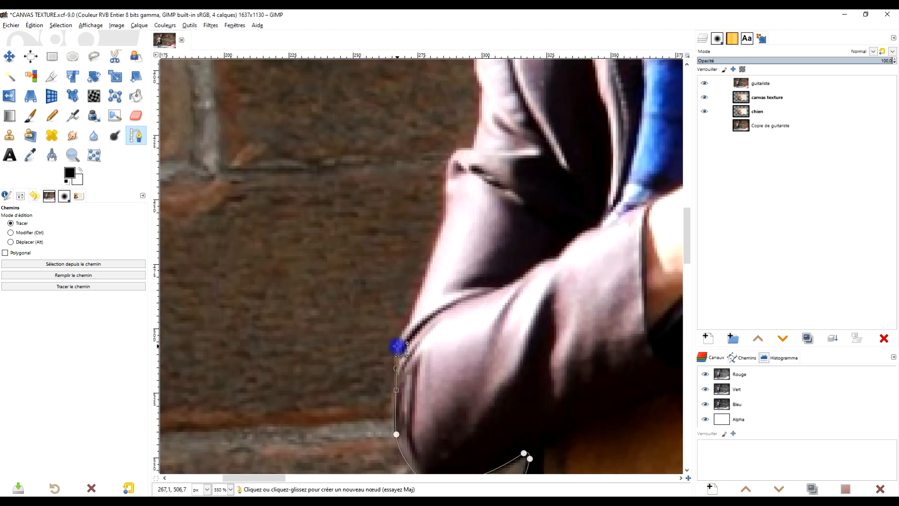
Step: Continue the path up the outer edge of the coat sleeve, past its fold, to the upper arm
left_click_drag(447, 275, 436, 363)
left_click_drag(398, 413, 403, 403)
left_click_drag(416, 354, 424, 338)
left_click_drag(482, 263, 469, 373)
left_click_drag(419, 413, 431, 346)
left_click(443, 350)
left_click_drag(470, 303, 403, 407)
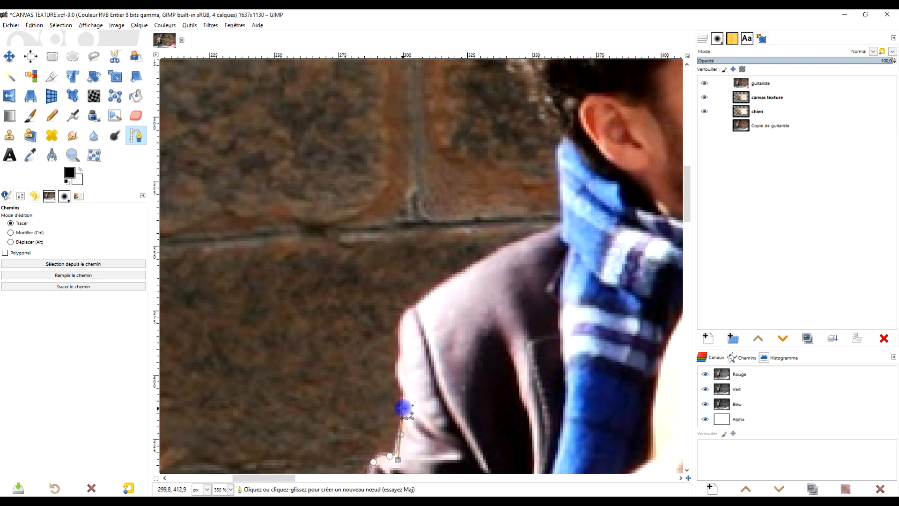
Step: Extend the path up the upper arm and over the shoulder to the blue scarf
scroll(411, 398, "up", 3)
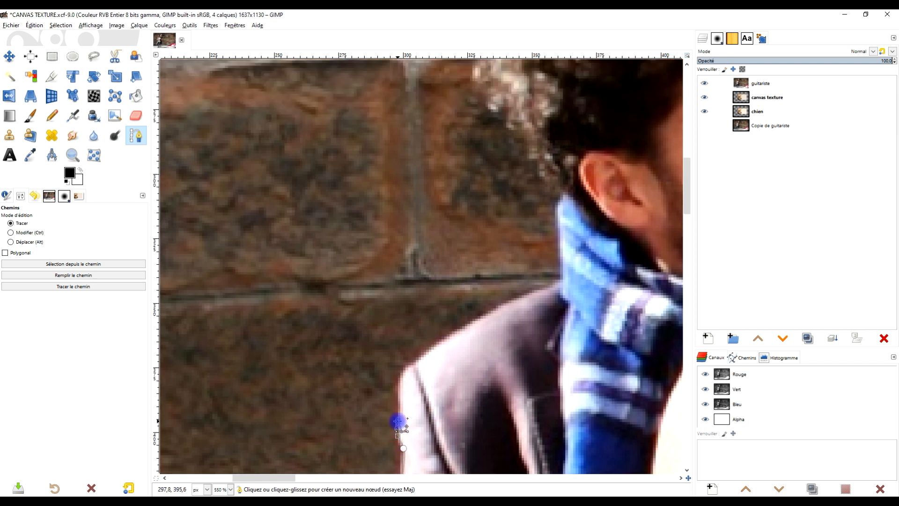
left_click(400, 375)
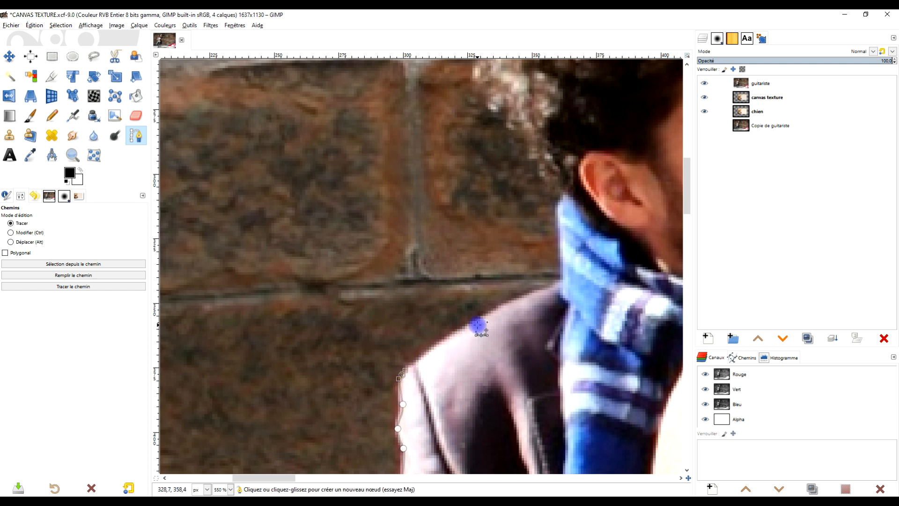
left_click_drag(478, 320, 490, 312)
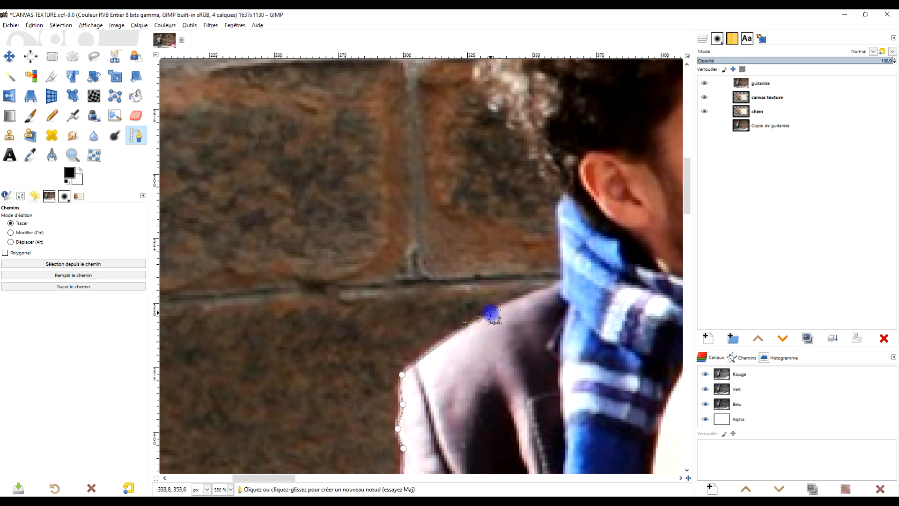
left_click_drag(545, 284, 386, 360)
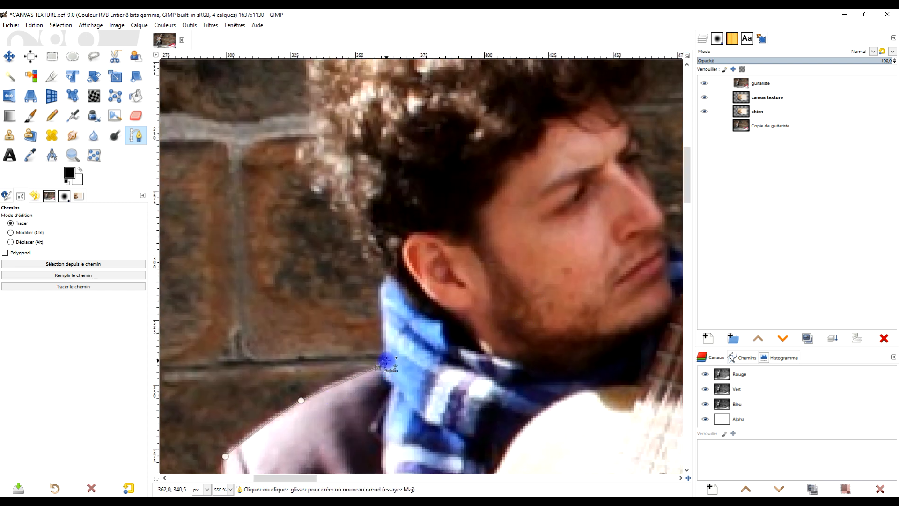
Step: Trace the path up the scarf's outer edge and along the curls at the nape of the neck
left_click_drag(383, 329, 382, 309)
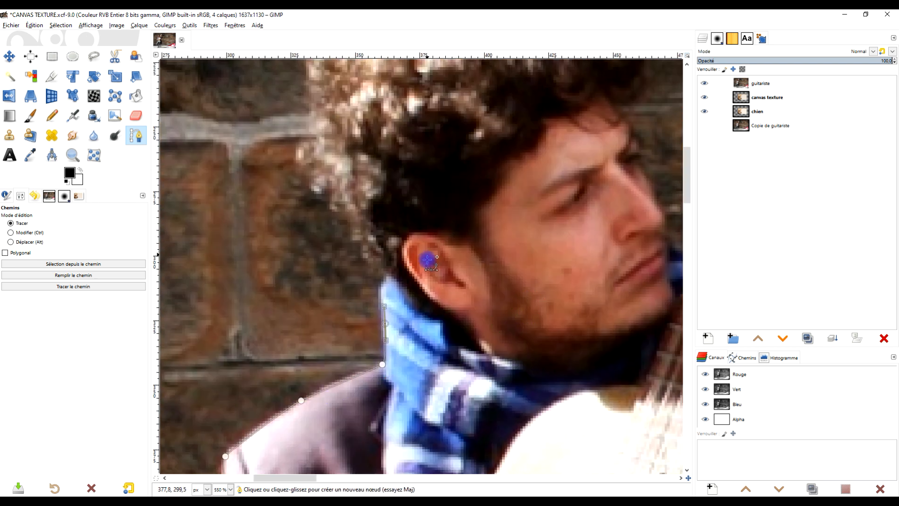
scroll(427, 262, "up", 3)
left_click_drag(378, 405, 377, 398)
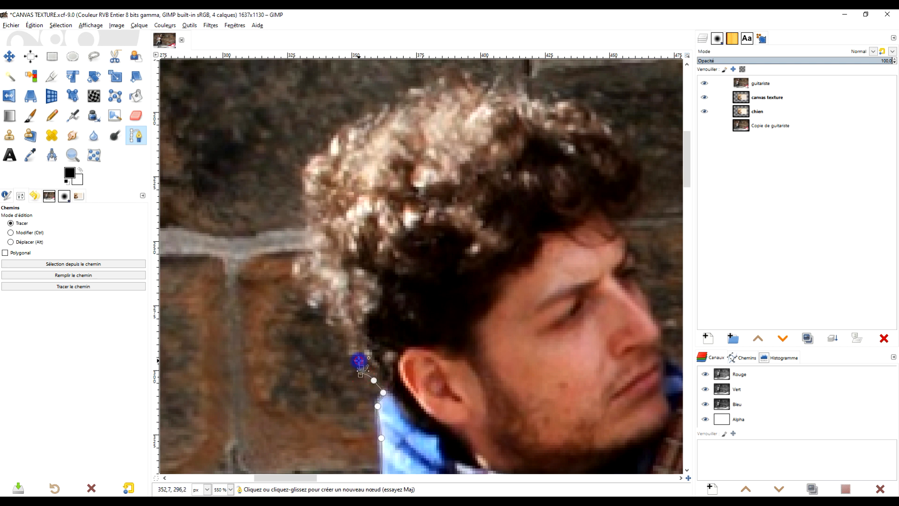
left_click(331, 322)
left_click(324, 318)
left_click(327, 309)
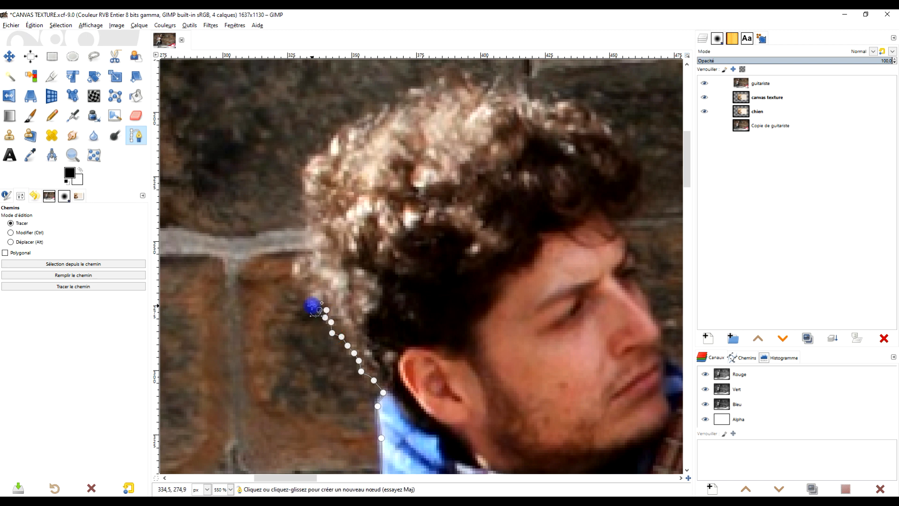
left_click_drag(312, 306, 312, 297)
scroll(452, 433, "up", 3)
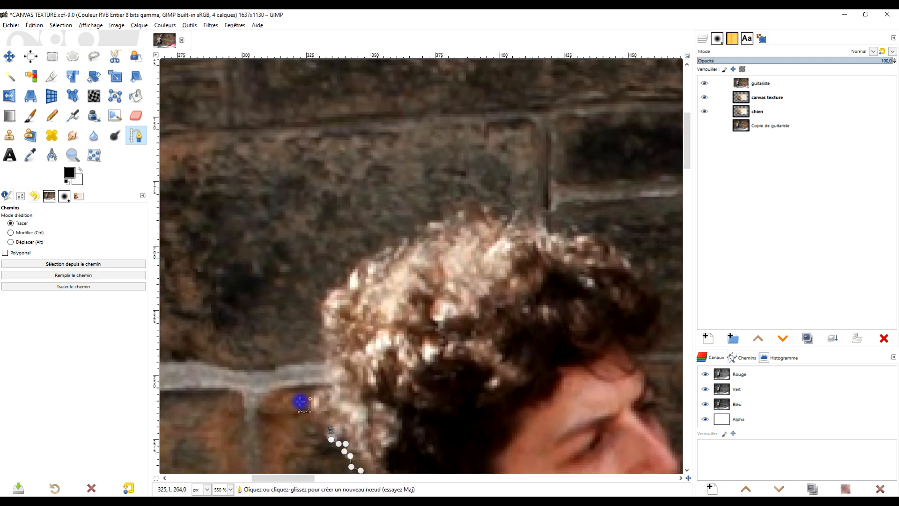
Step: Outline the back of the curly hair with closely spaced path nodes, from above the nape up to the crown
left_click(314, 404)
left_click(317, 391)
left_click(333, 372)
left_click(332, 361)
left_click(327, 347)
left_click(324, 327)
left_click(325, 310)
left_click(332, 294)
left_click(339, 289)
left_click(345, 287)
left_click(359, 262)
left_click(372, 259)
left_click(384, 258)
left_click(397, 249)
left_click(408, 249)
left_click(418, 244)
left_click(423, 233)
left_click(428, 224)
left_click(437, 224)
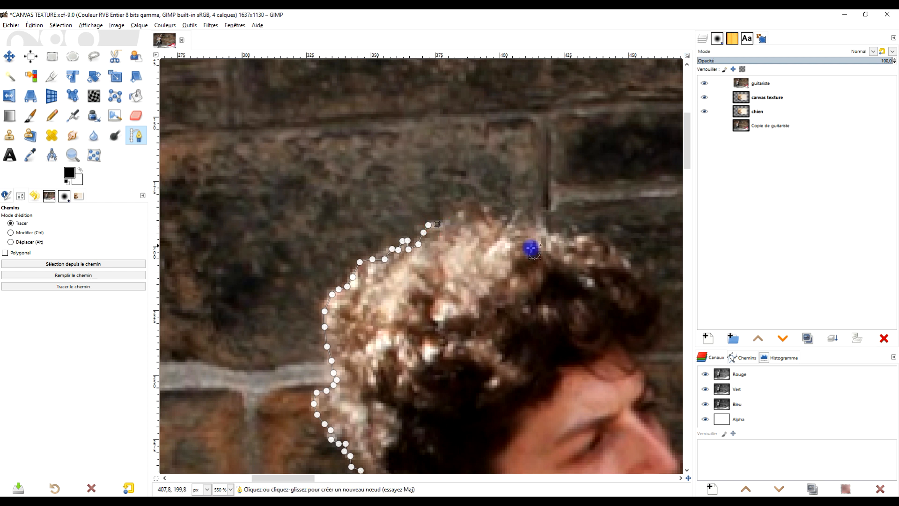
Step: Continue the closely spaced path nodes over the crown and down towards the front curls of the hair
left_click_drag(516, 289, 322, 349)
left_click(255, 279)
left_click(267, 270)
left_click(269, 262)
left_click(284, 263)
left_click(288, 274)
left_click(295, 270)
left_click(300, 279)
left_click(307, 278)
left_click(310, 278)
left_click(310, 285)
left_click(320, 273)
left_click(344, 276)
left_click(352, 291)
left_click(362, 293)
left_click(370, 287)
left_click(385, 287)
left_click(406, 300)
left_click(421, 307)
left_click(429, 319)
left_click(450, 332)
Step: Trace the path around the front curls, down the forehead and along the bridge of the nose
left_click_drag(476, 353, 490, 210)
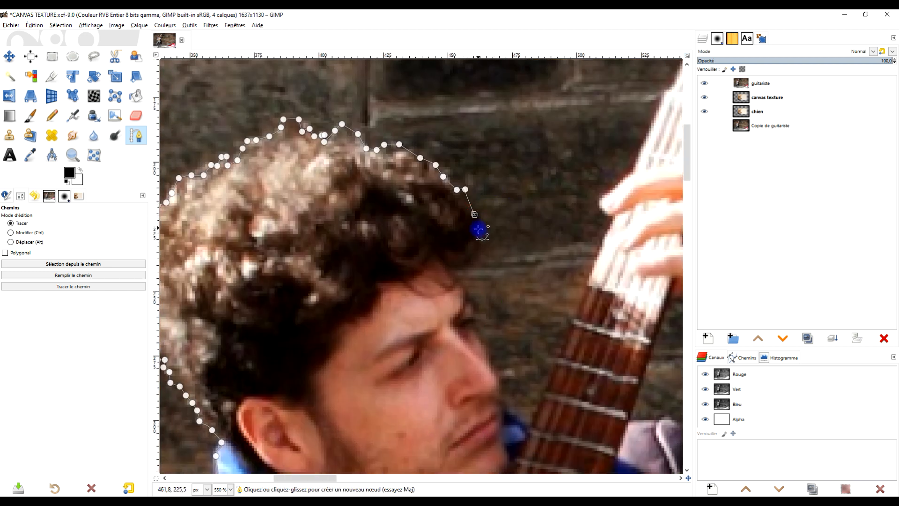
left_click(472, 263)
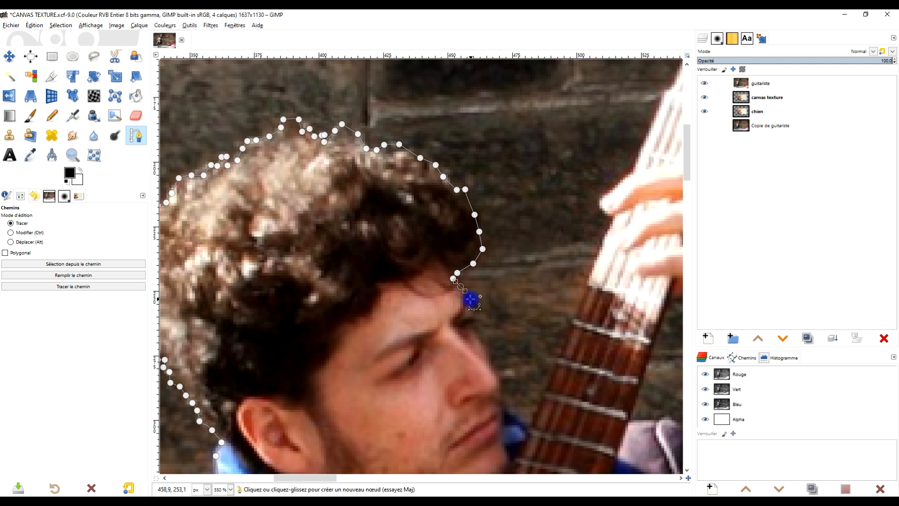
left_click(470, 324)
scroll(487, 253, "down", 2)
left_click_drag(472, 243, 490, 275)
scroll(514, 215, "down", 2)
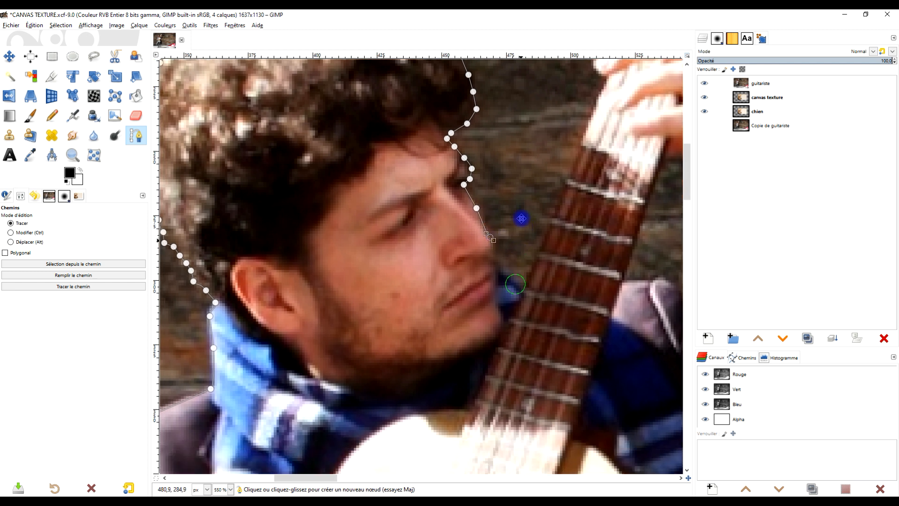
Step: Extend the path below the nose, across the scarf and up the guitar neck to the fretting hand
left_click_drag(490, 188, 489, 191)
left_click(493, 200)
left_click(506, 207)
left_click(514, 216)
left_click(521, 215)
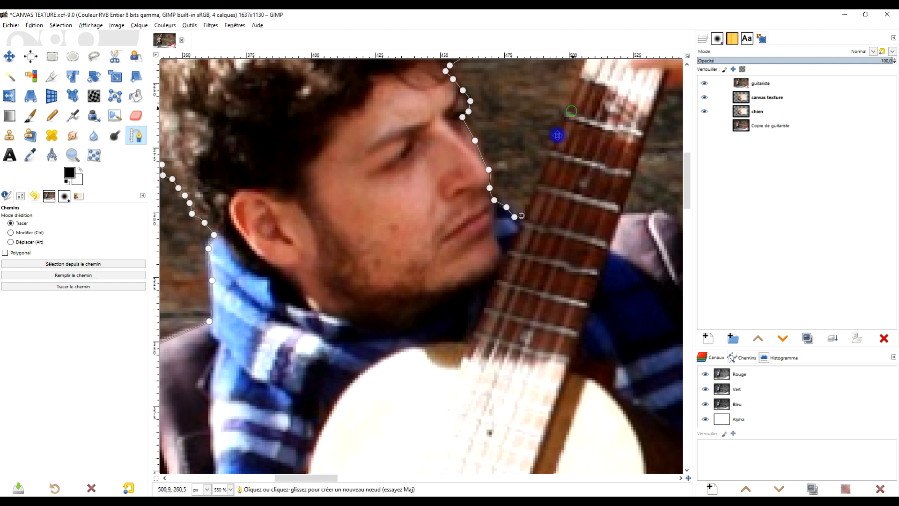
left_click_drag(571, 111, 457, 334)
left_click(490, 234)
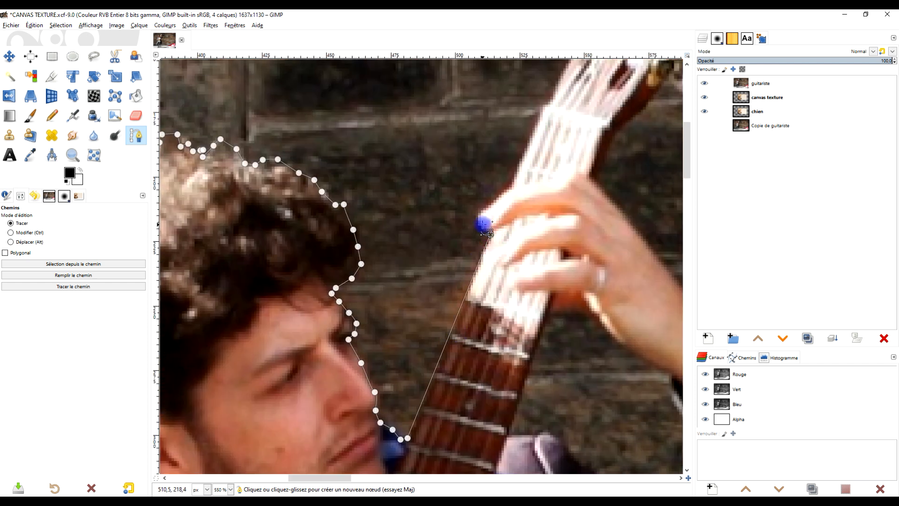
Step: Extend the path around the fretting fingertip, up the guitar neck and past the lowest tuning peg on the headstock's near edge
left_click(481, 212)
left_click_drag(510, 184, 513, 176)
left_click_drag(557, 110, 470, 291)
left_click(459, 279)
left_click(483, 233)
left_click_drag(482, 234, 474, 298)
left_click_drag(481, 263, 499, 257)
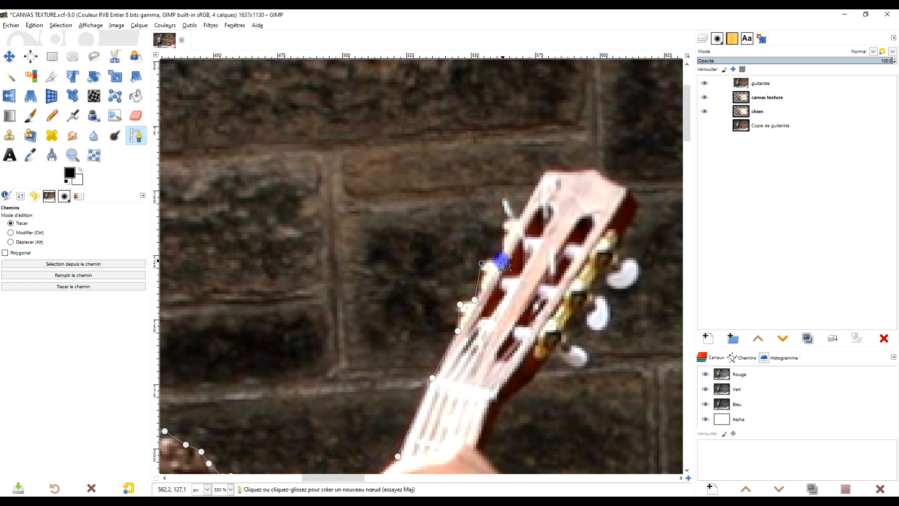
Step: Trace the path past the remaining near-edge pegs and around the top of the headstock to its far corner
left_click_drag(511, 217, 488, 305)
left_click(473, 311)
left_click(514, 260)
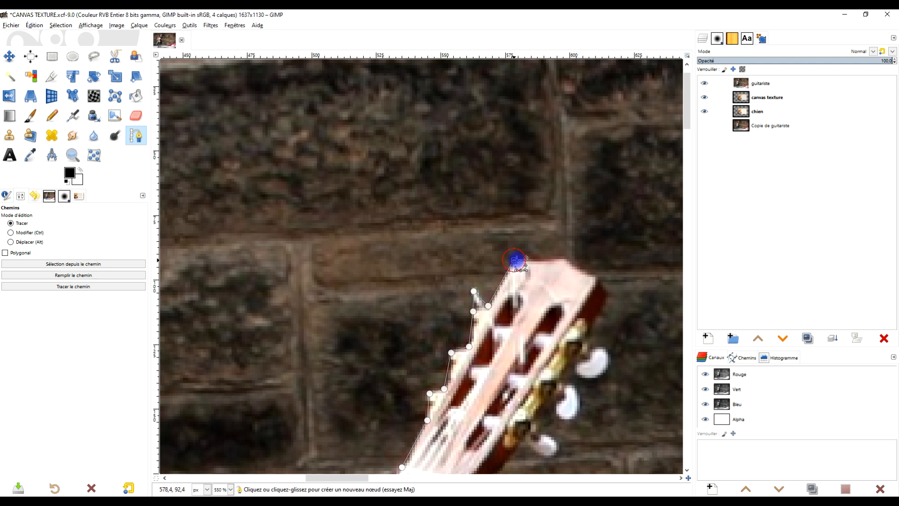
left_click(562, 258)
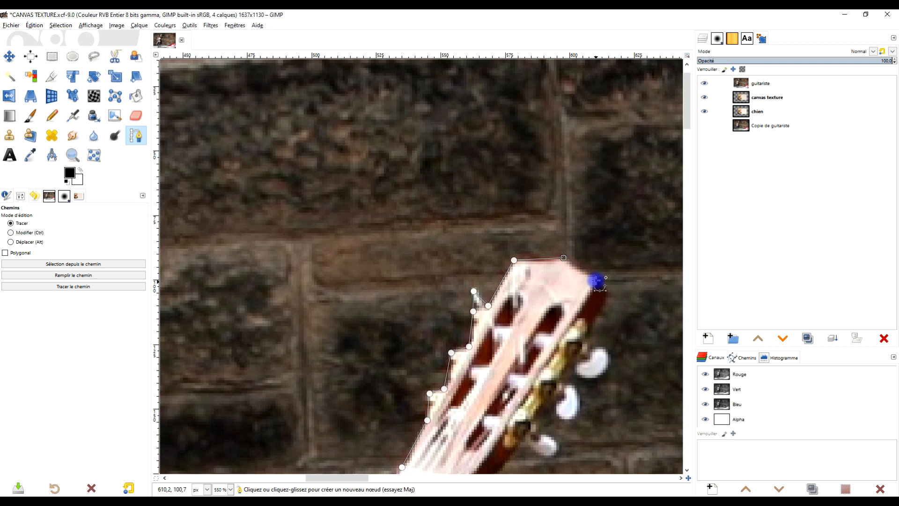
left_click(593, 276)
left_click(607, 293)
Step: Continue the path down the headstock's far edge and outline the uppermost white tuning peg
left_click_drag(566, 314, 442, 146)
left_click(467, 172)
left_click(472, 179)
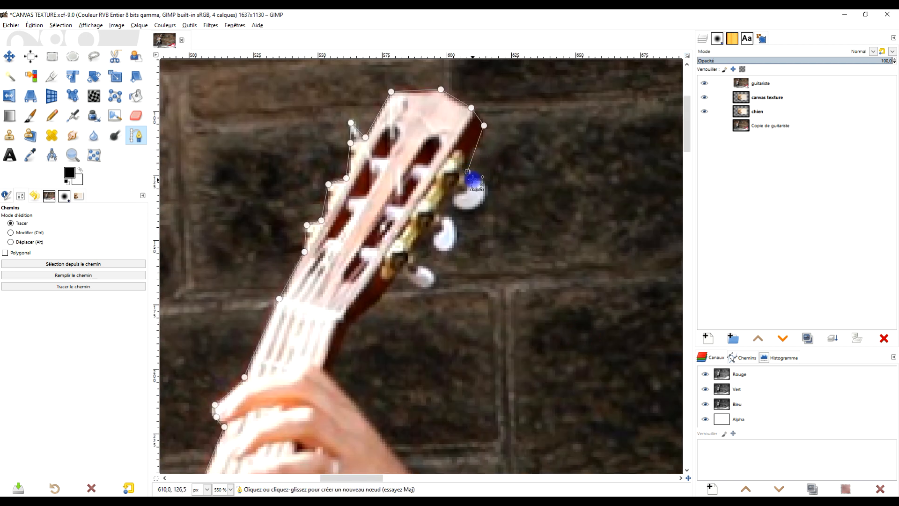
left_click(484, 196)
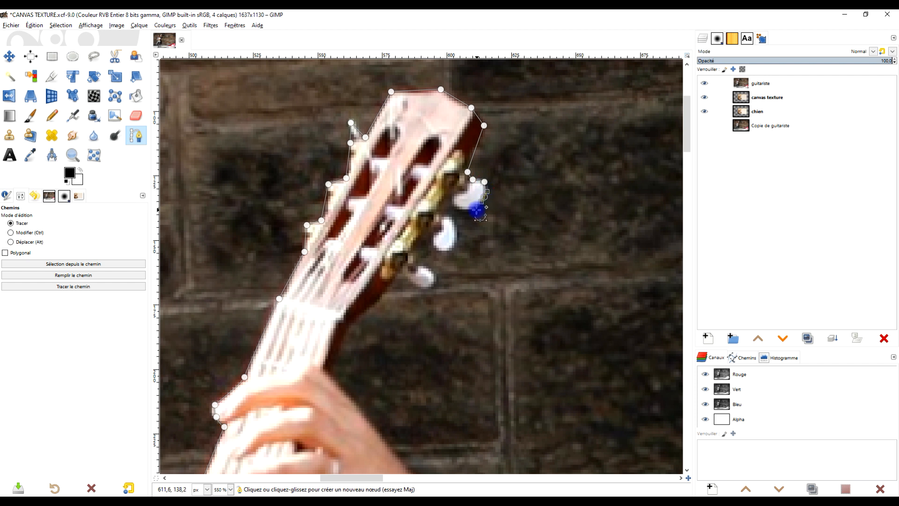
left_click(456, 206)
left_click(452, 201)
Step: Outline the middle white tuning peg on the headstock's far side with path nodes
left_click(445, 215)
left_click(454, 225)
left_click(455, 244)
left_click(431, 240)
left_click(417, 253)
Step: Outline the lowest white tuning peg and bring the path down the headstock and neck to the fretting hand
left_click(420, 264)
left_click(434, 285)
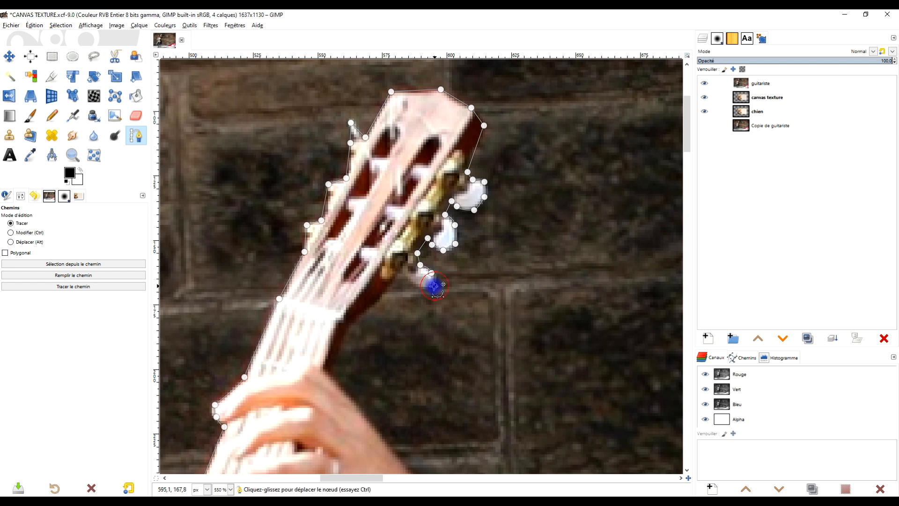
left_click(423, 287)
left_click(401, 271)
left_click(383, 296)
left_click(355, 318)
left_click_drag(359, 347, 417, 156)
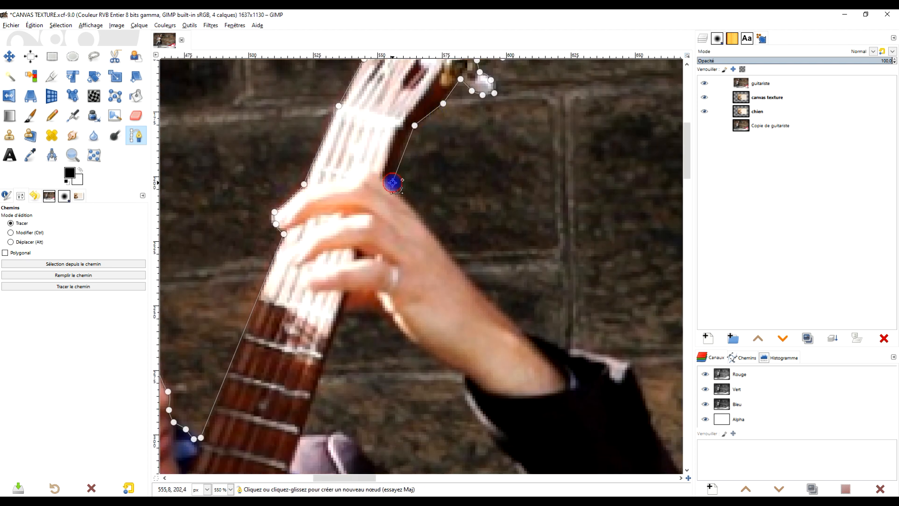
Step: Trace the path along the back of the fretting hand and down the forearm to the coat cuff
left_click_drag(436, 240, 445, 254)
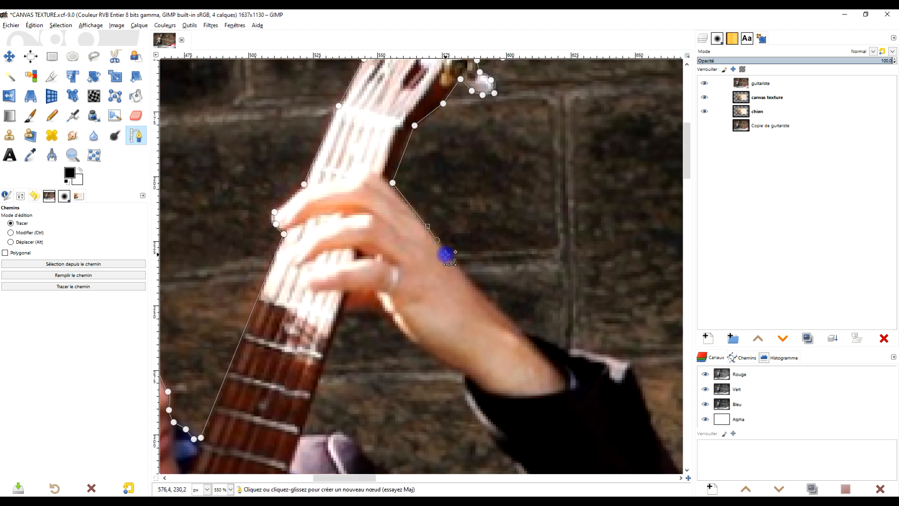
left_click_drag(393, 183, 389, 182)
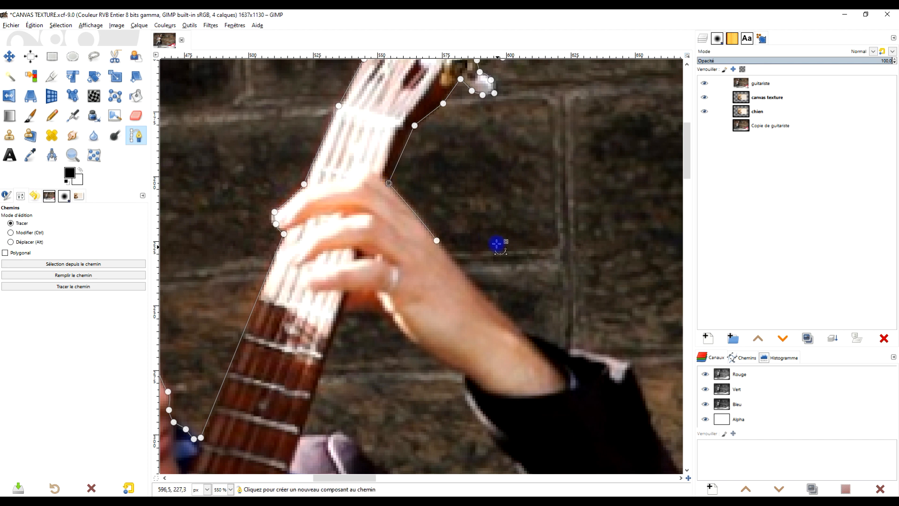
left_click_drag(497, 243, 435, 124)
left_click(415, 172)
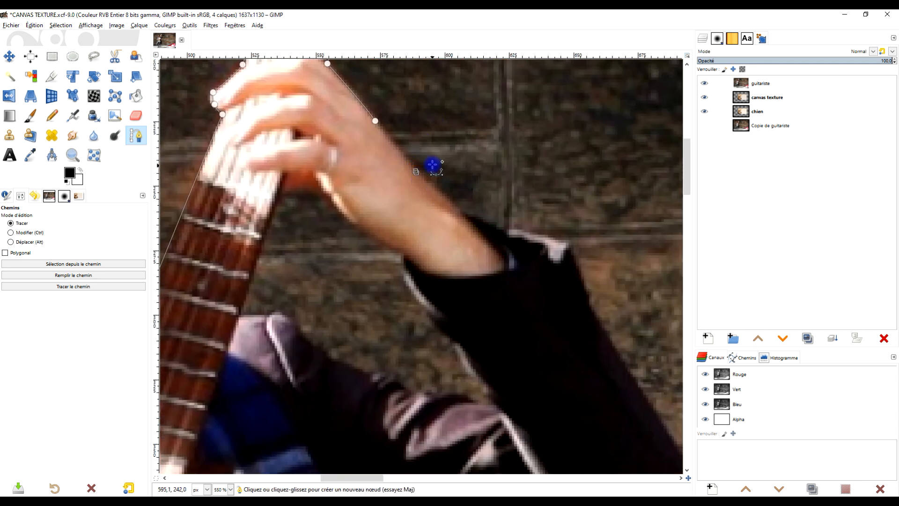
key("ctrl+z")
left_click(424, 178)
left_click(458, 211)
Step: Extend the path over the cuff and down the outer edge of the raised sleeve towards the elbow
left_click_drag(458, 211, 363, 144)
left_click(350, 148)
left_click(386, 159)
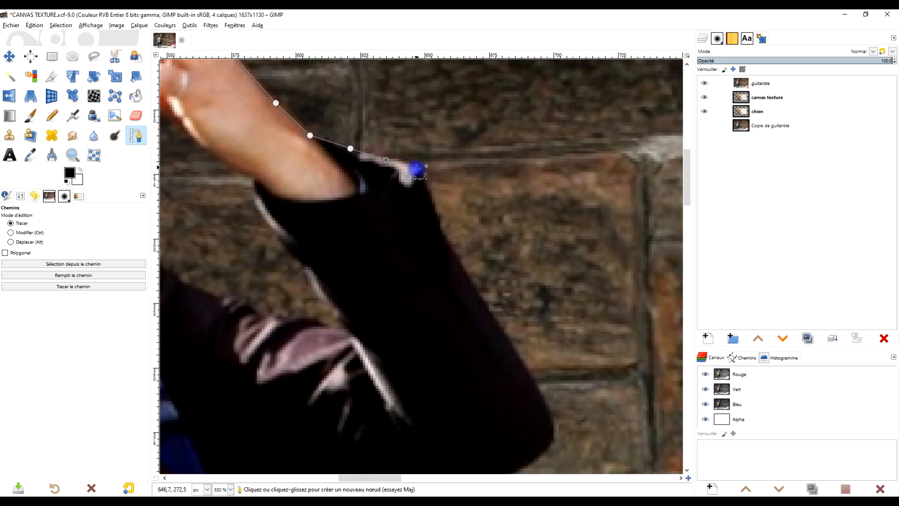
scroll(420, 169, "down", 5)
left_click(439, 227)
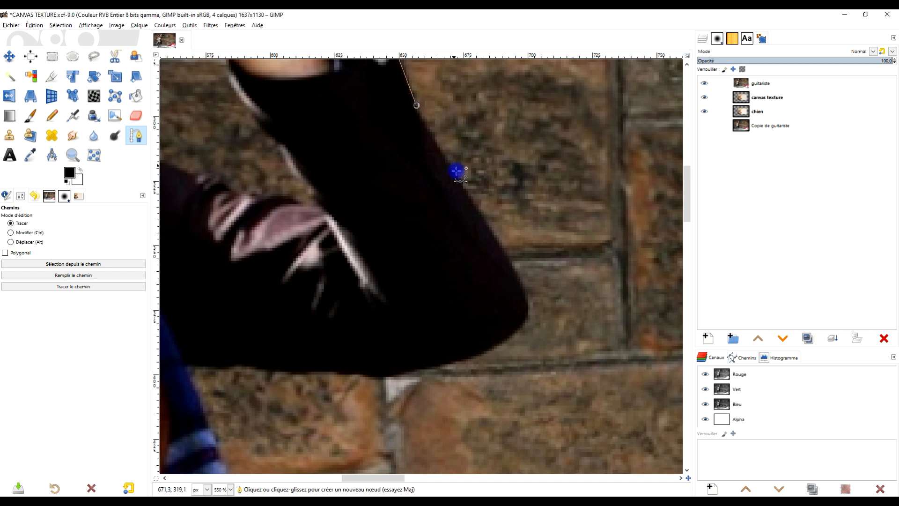
left_click(493, 228)
scroll(490, 198, "down", 5)
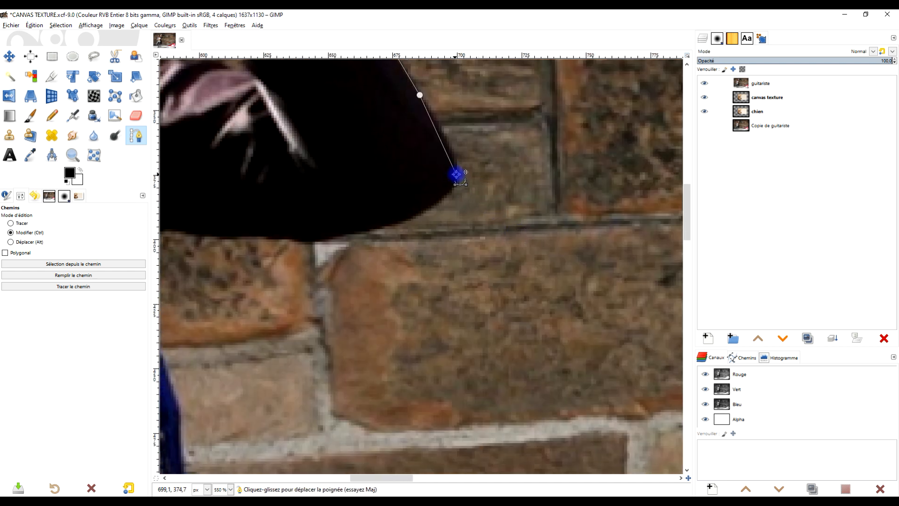
Step: Replace the last node and curve the path around the elbow to the underside of the sleeve
key("ctrl+z")
left_click_drag(457, 164, 460, 176)
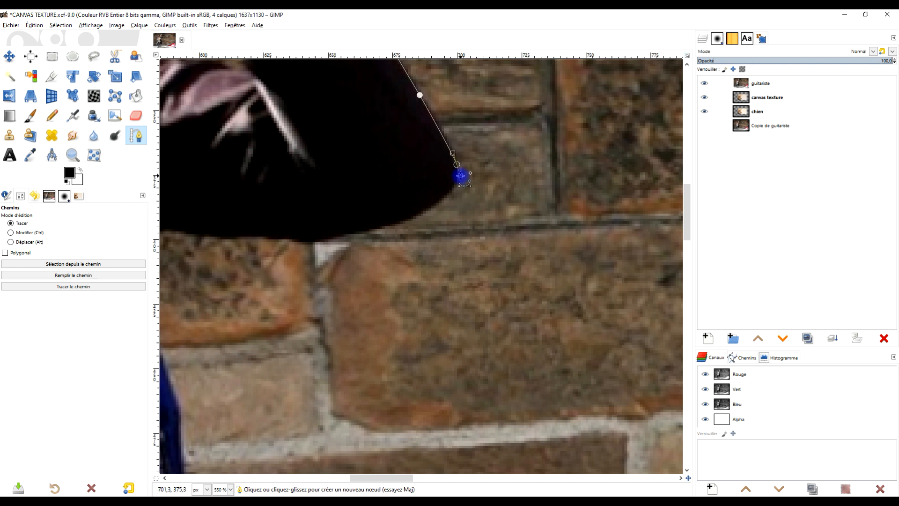
left_click_drag(417, 213, 376, 228)
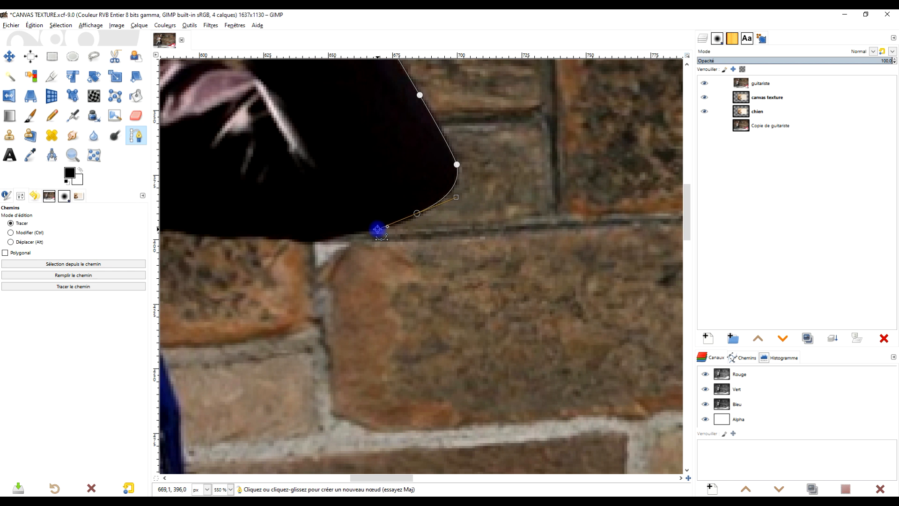
left_click_drag(352, 228, 331, 237)
Step: Trace the path along the underside of the sleeve to the edge of the blue scarf
left_click(315, 241)
left_click(273, 235)
scroll(463, 190, "left", 5)
scroll(424, 212, "down", 1)
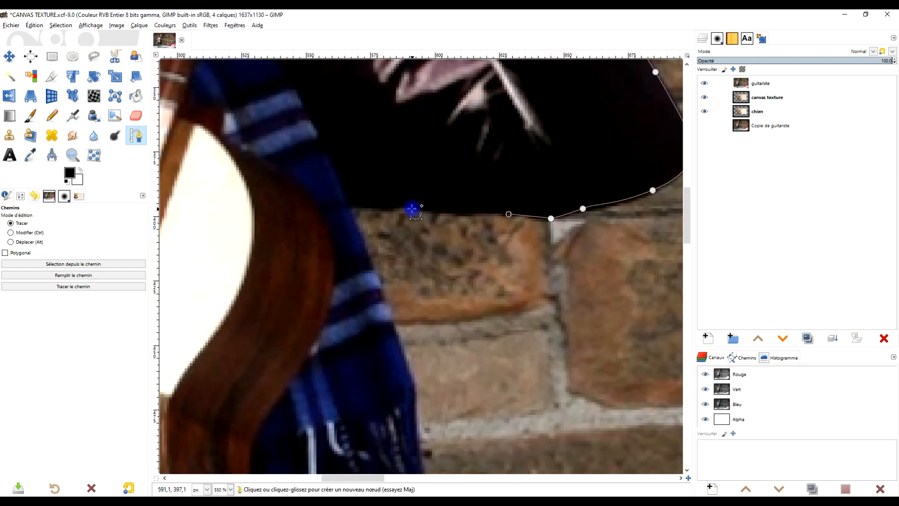
left_click_drag(404, 204, 389, 209)
left_click(348, 207)
Step: Outline the outer edge of the blue scarf and its fringed tip with path nodes
left_click(413, 381)
scroll(413, 382, "down", 3)
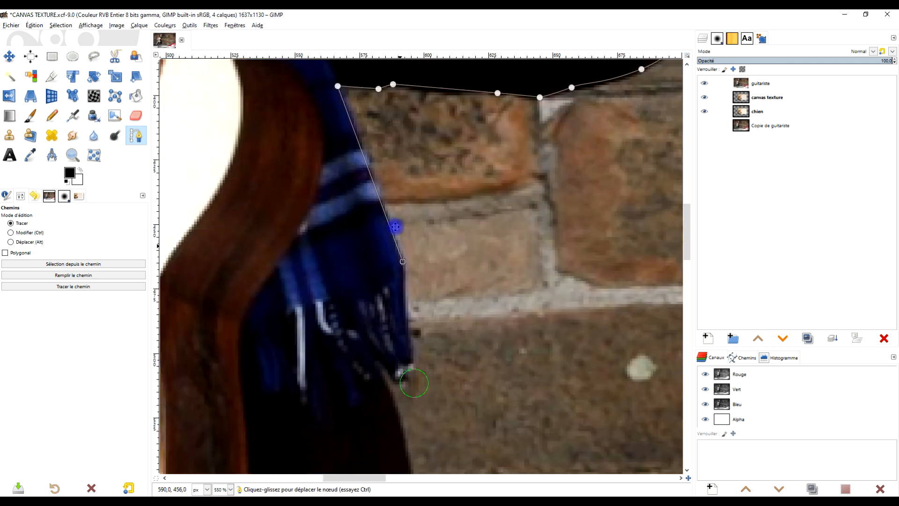
key("ctrl+z")
left_click_drag(395, 234, 392, 250)
left_click(404, 334)
scroll(412, 349, "down", 2)
left_click_drag(411, 237, 387, 236)
left_click(399, 243)
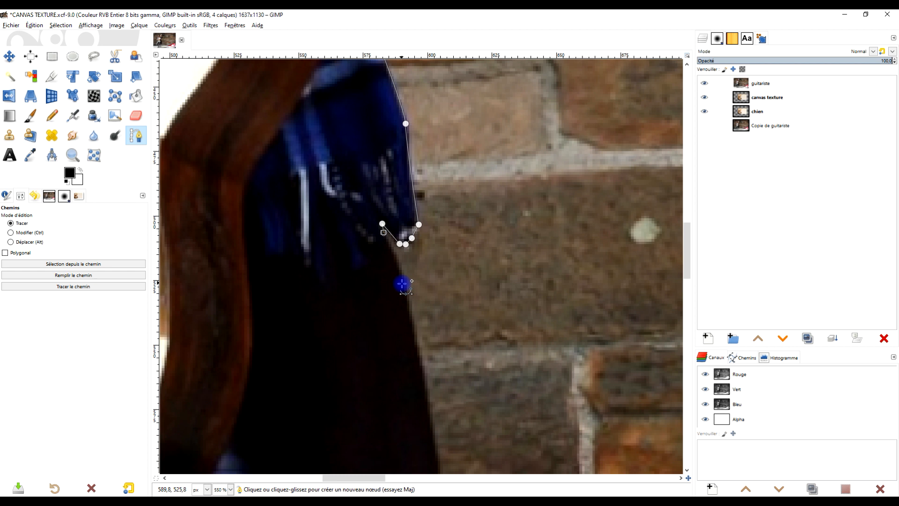
Step: Extend the path from the scarf down the long outer edge of the coat to its lower corner
left_click_drag(450, 316, 438, 142)
scroll(481, 333, "down", 2)
left_click_drag(480, 330, 449, 234)
left_click(407, 141)
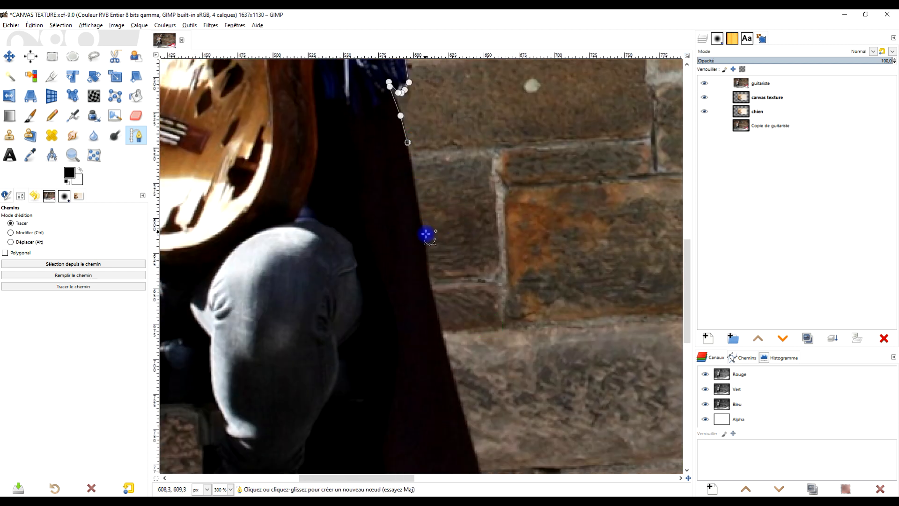
left_click(427, 261)
left_click_drag(473, 301, 434, 167)
left_click(424, 177)
left_click(466, 329)
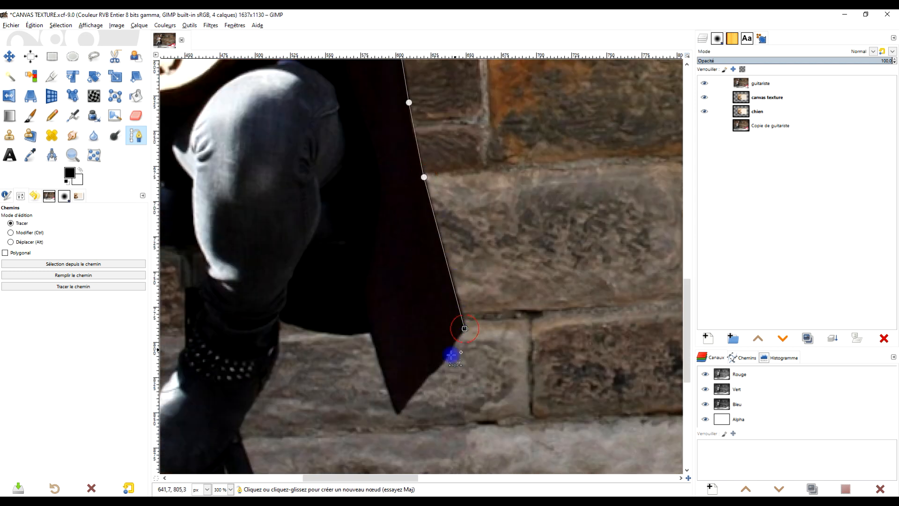
Step: Trace the path down to the coat's pointed tip and back up to the hem
scroll(453, 354, "up", 2)
left_click_drag(446, 356, 436, 375)
left_click(411, 393)
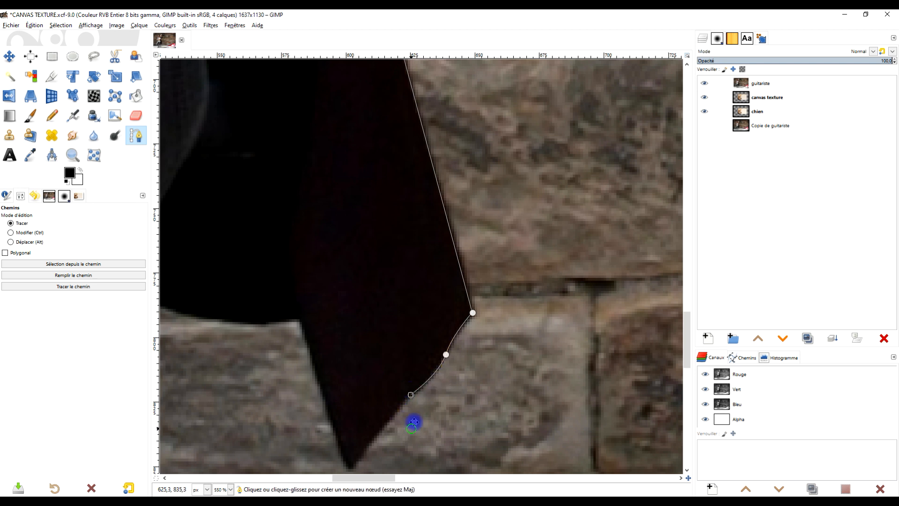
left_click_drag(413, 422, 462, 261)
left_click(400, 307)
left_click(348, 155)
Step: Follow the curved coat hem with path nodes to the raised leg
left_click_drag(305, 124, 491, 247)
left_click_drag(448, 285, 389, 266)
left_click(385, 265)
left_click(374, 259)
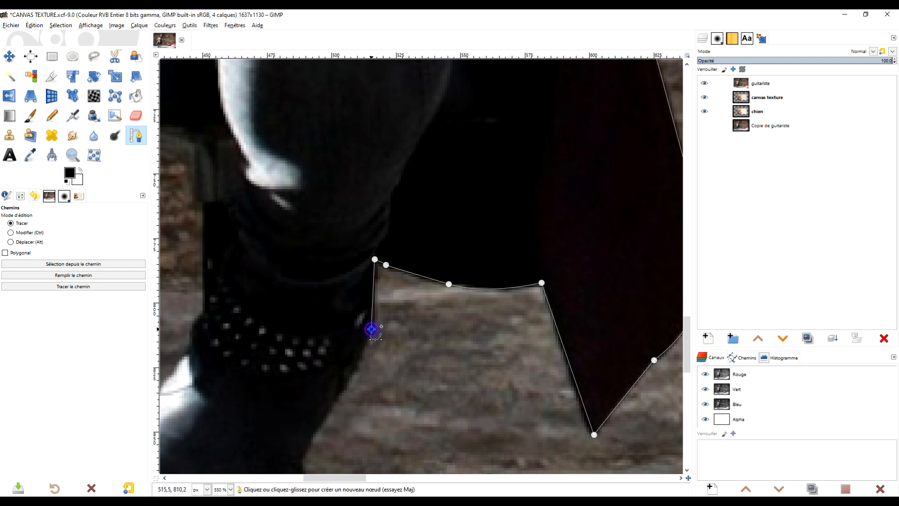
Step: Extend the path down the back of the boot and along the stool leg to the wall's base
scroll(371, 351, "down", 4)
left_click_drag(375, 365, 393, 257)
scroll(388, 258, "up", 1)
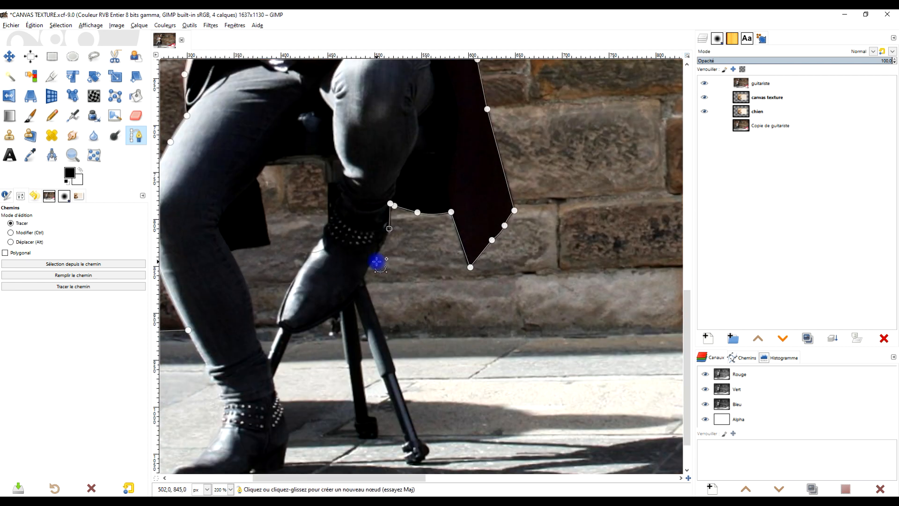
left_click(364, 276)
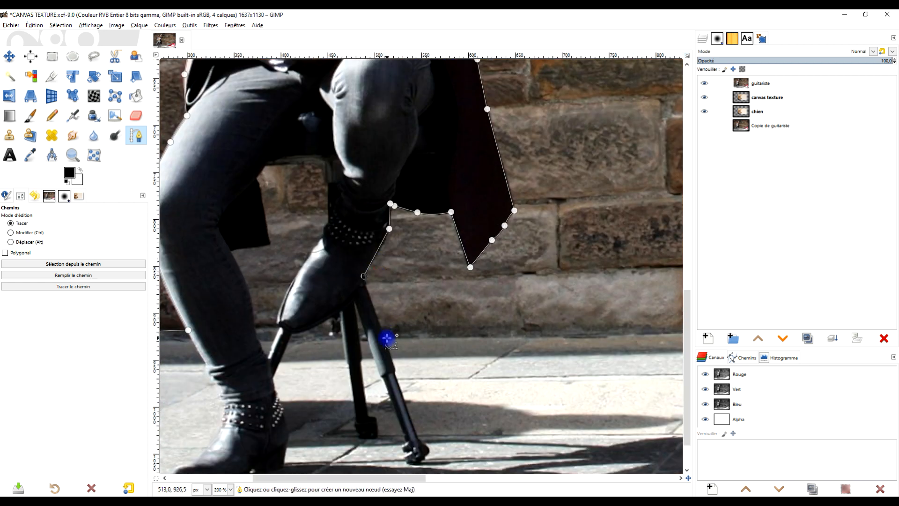
scroll(387, 338, "up", 3)
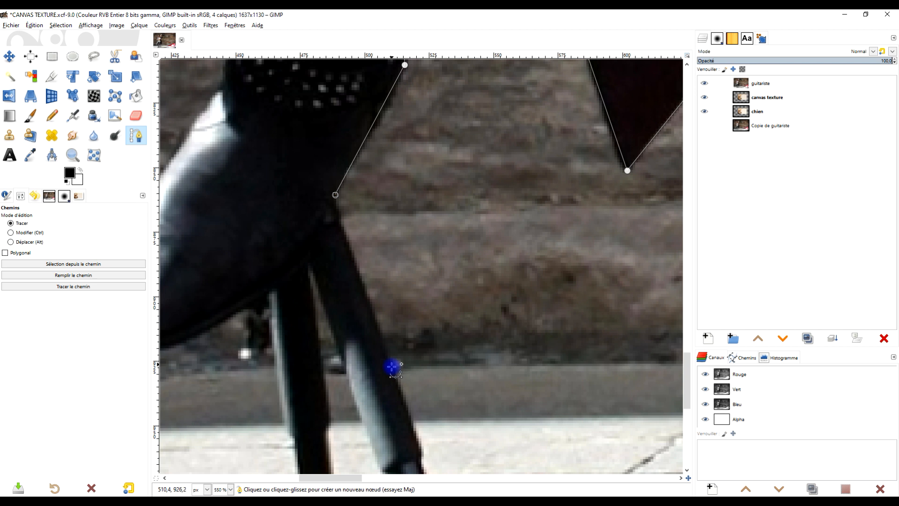
scroll(392, 368, "down", 6)
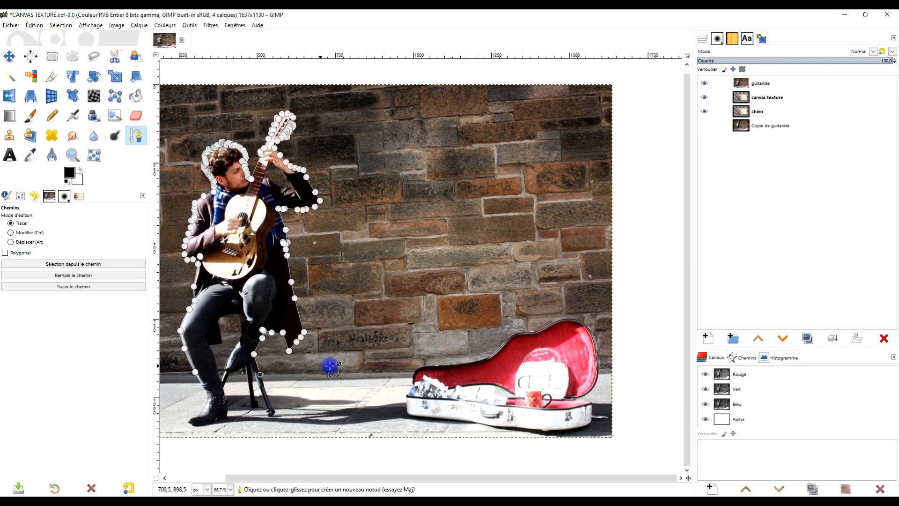
Step: Run the path along the wall's base to the guitar case and around the near corner of its lid
scroll(329, 366, "up", 2)
left_click(446, 386)
scroll(491, 375, "up", 2)
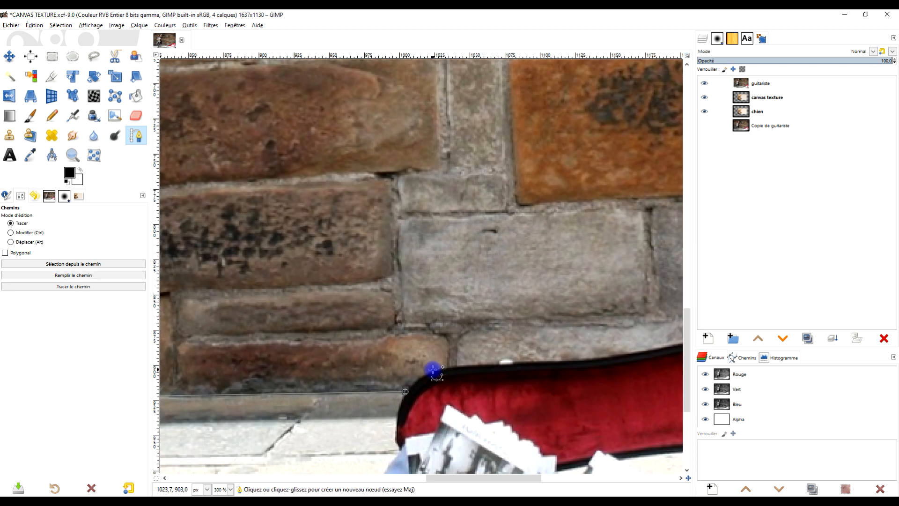
left_click_drag(434, 371, 515, 360)
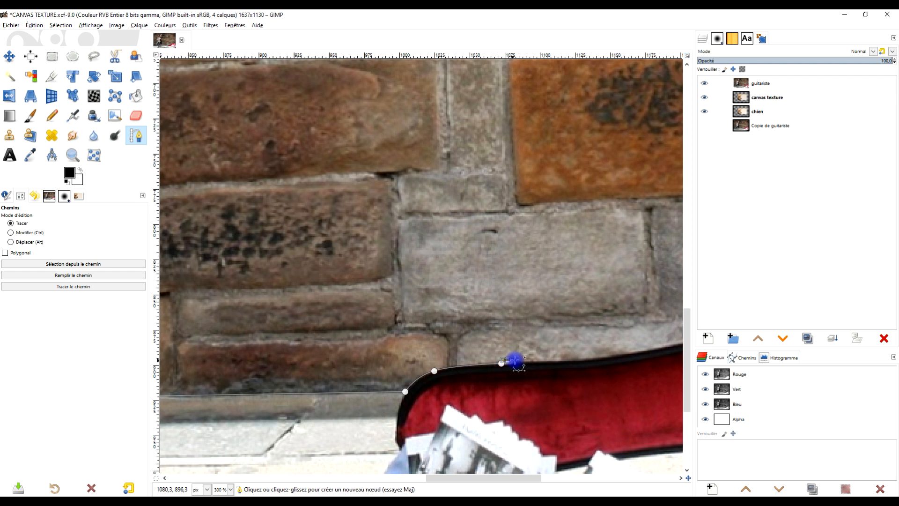
left_click(514, 364)
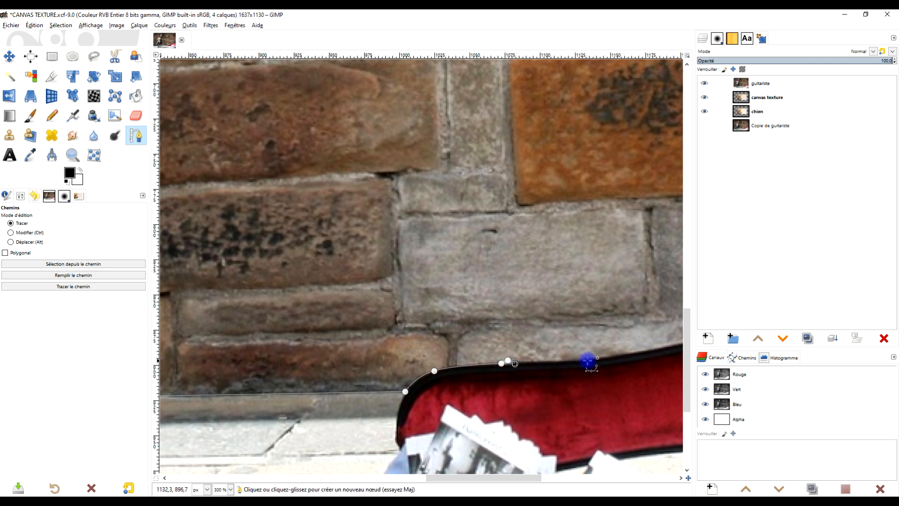
Step: Trace the path with curved segments along the guitar case lid's wavy rim up to its highest point
left_click_drag(591, 358, 282, 368)
left_click_drag(370, 356, 429, 338)
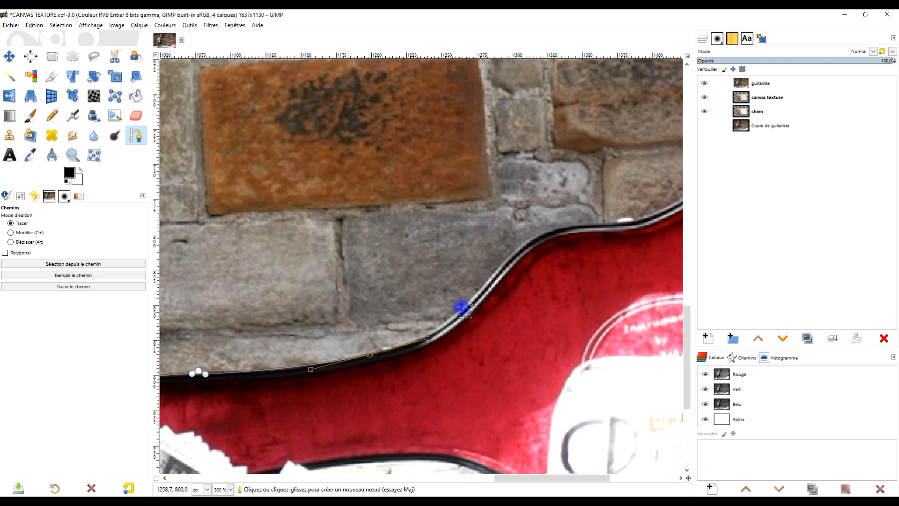
left_click_drag(497, 268, 215, 371)
left_click_drag(283, 365, 296, 365)
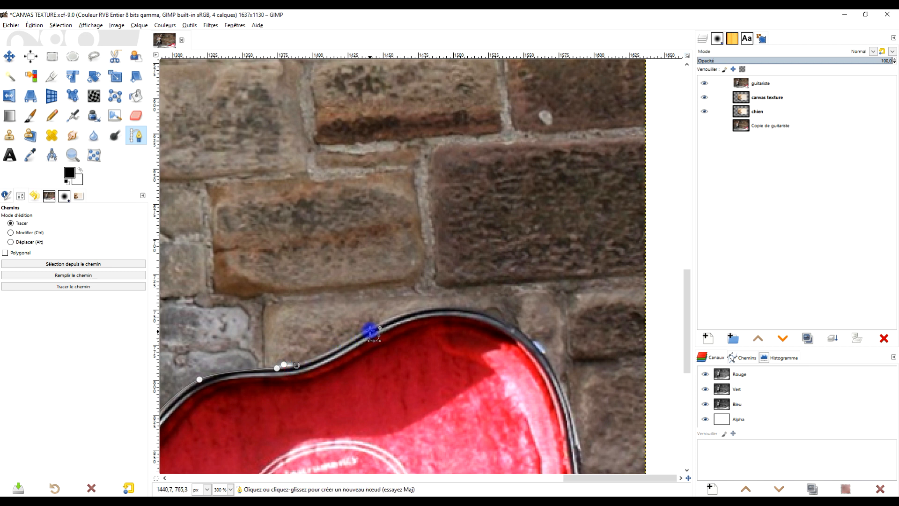
left_click_drag(370, 330, 407, 306)
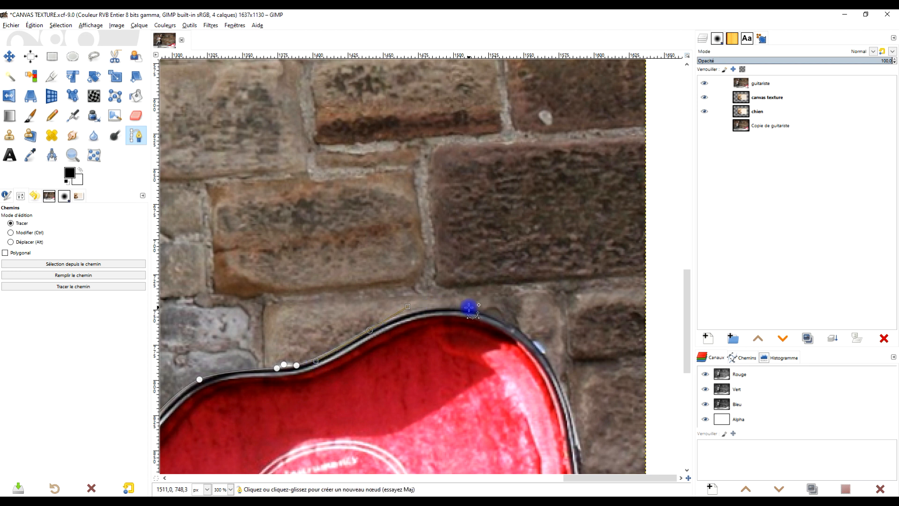
left_click_drag(460, 308, 469, 308)
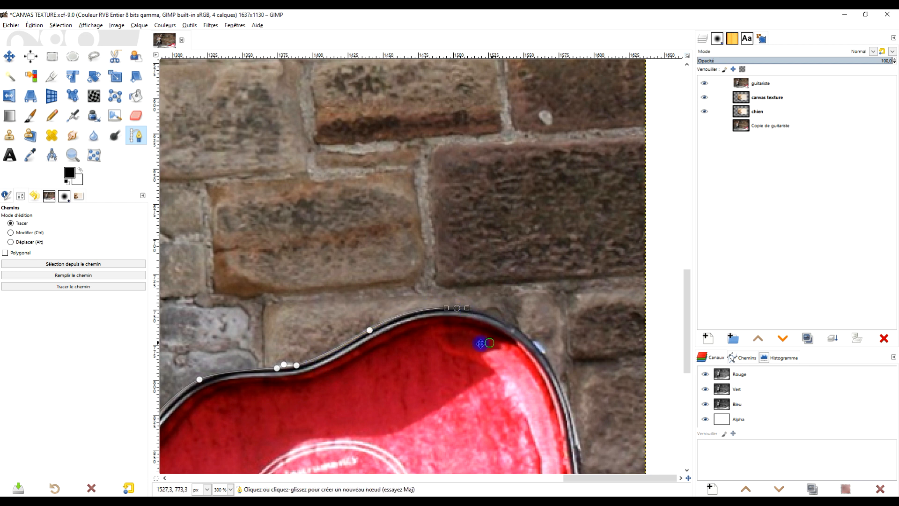
Step: Trace the path with closely spaced nodes from the guitar case lid's highest point around the start of its far curve
scroll(481, 345, "right", 5)
left_click(365, 307)
scroll(388, 327, "right", 2)
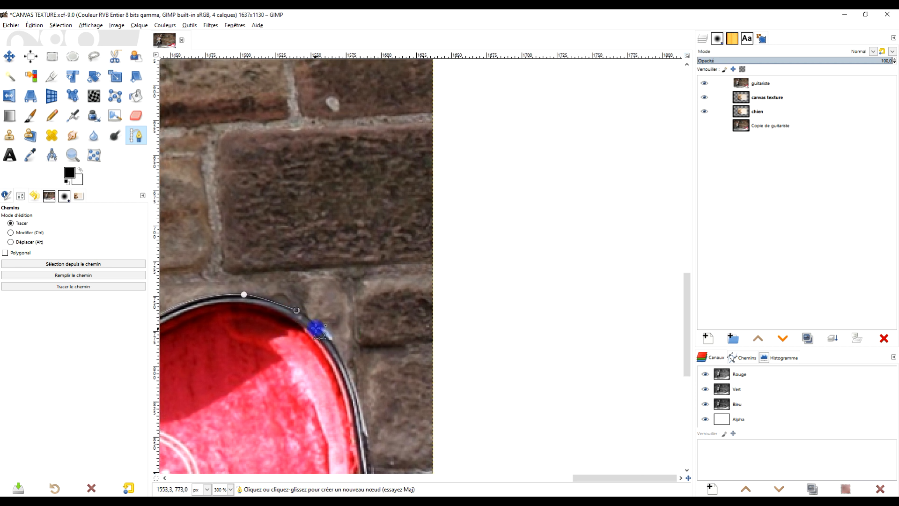
left_click(319, 325)
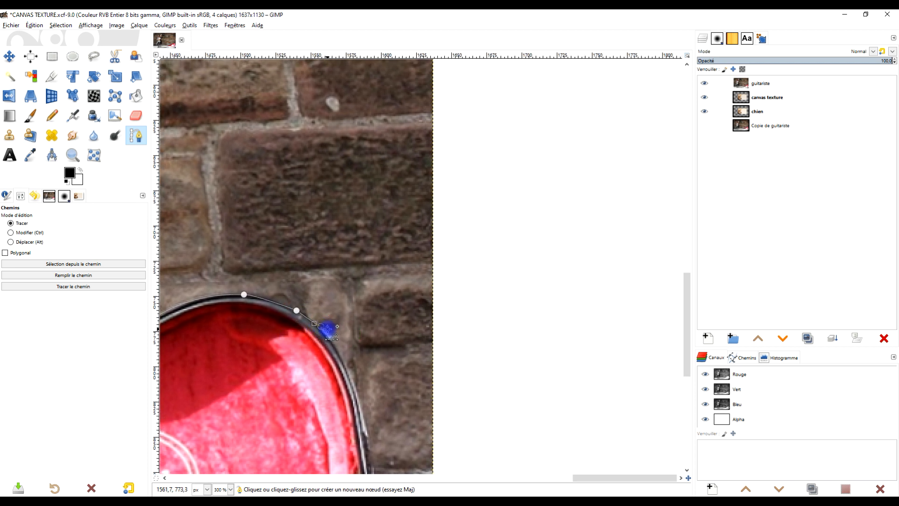
left_click(333, 338)
Step: Curve the path down the far side of the guitar case lid to the wall's base and along it towards the image edge
scroll(346, 377, "down", 2)
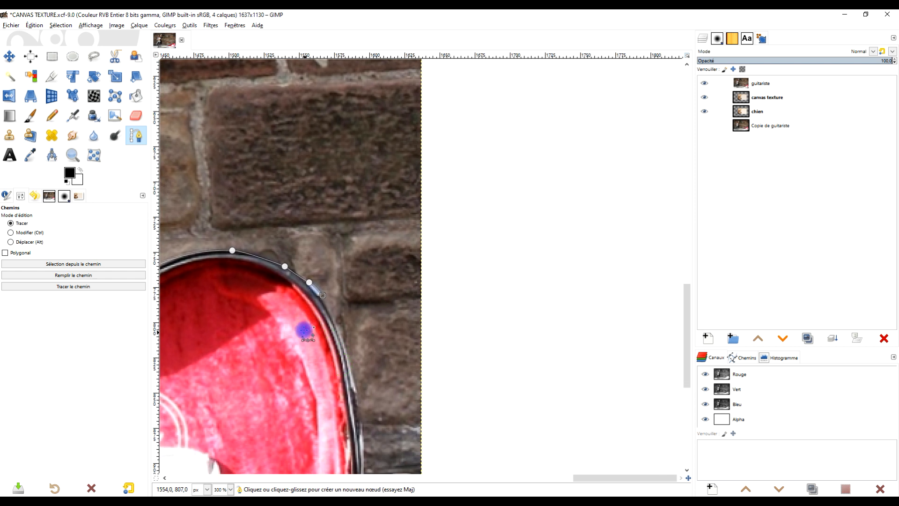
scroll(311, 318, "up", 1)
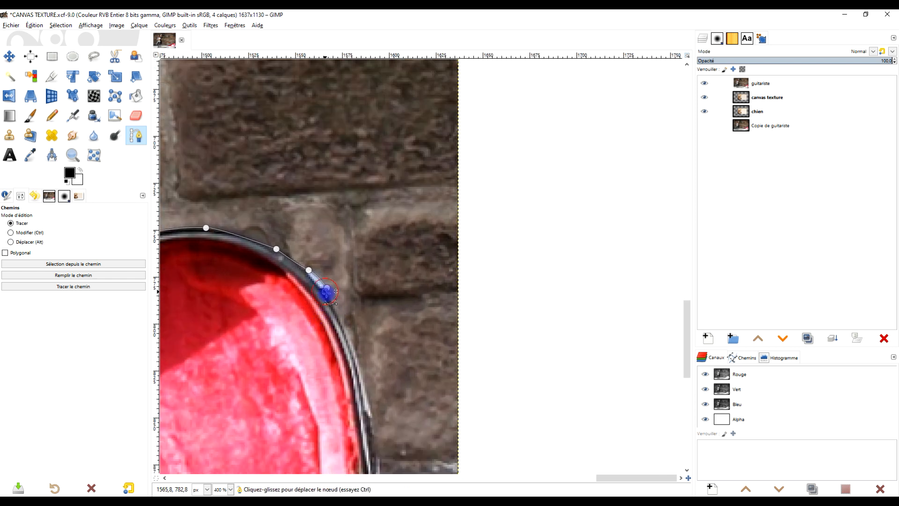
left_click_drag(357, 357, 365, 383)
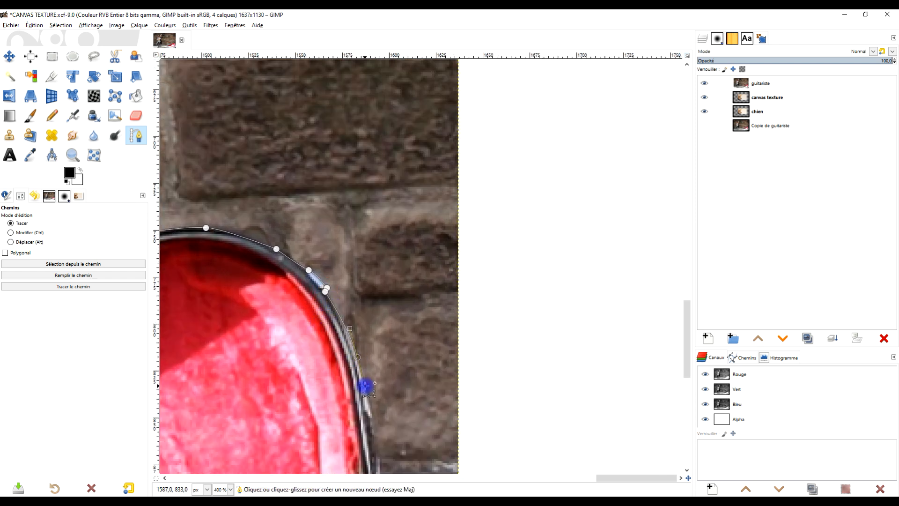
left_click_drag(373, 434, 359, 320)
left_click_drag(341, 378, 367, 186)
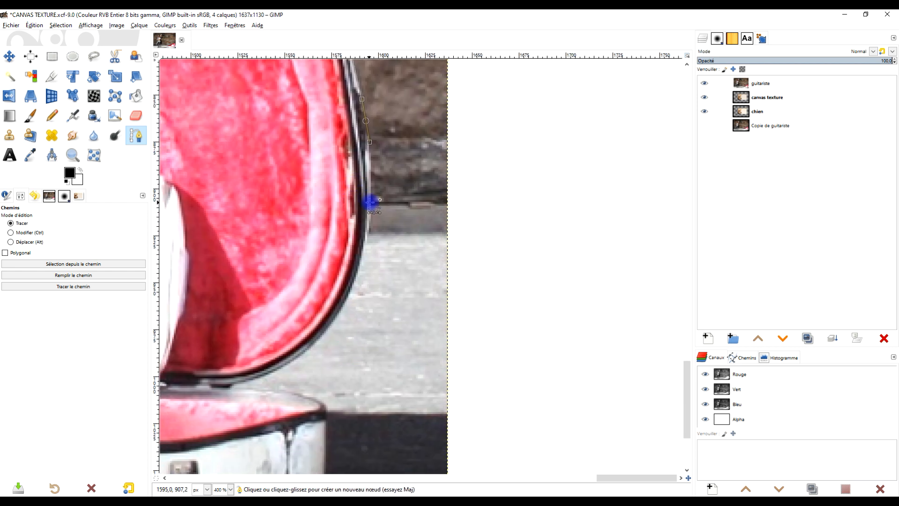
left_click(372, 201)
left_click(408, 202)
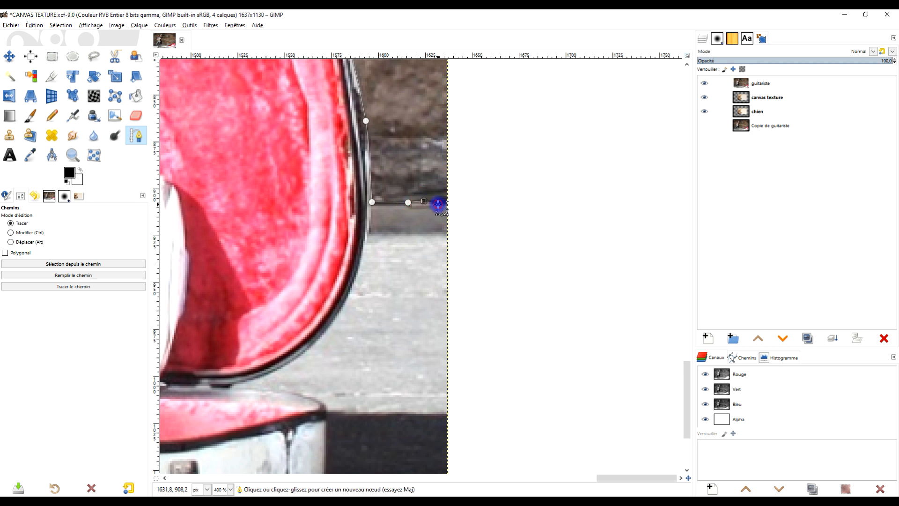
Step: Carry the path outside the canvas and around above the wall with widely spaced nodes, back to near its starting point
scroll(480, 211, "down", 8)
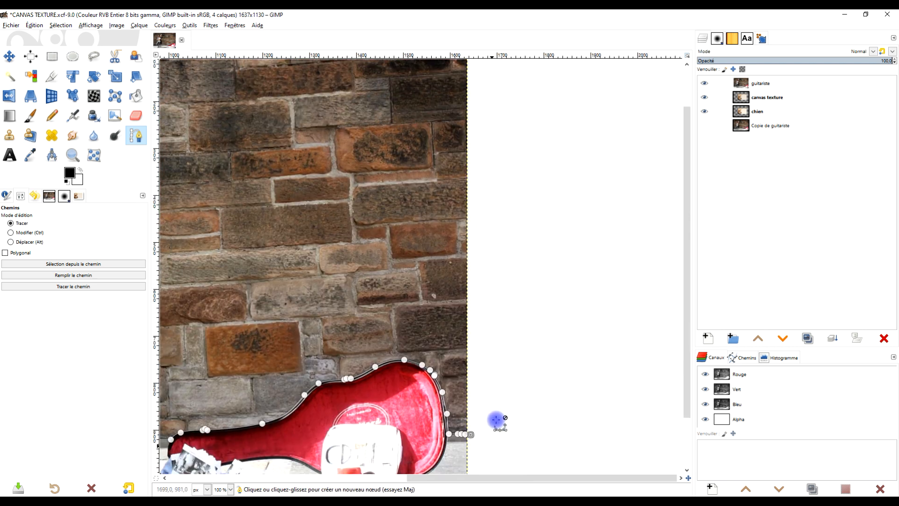
left_click(543, 204)
left_click(280, 193)
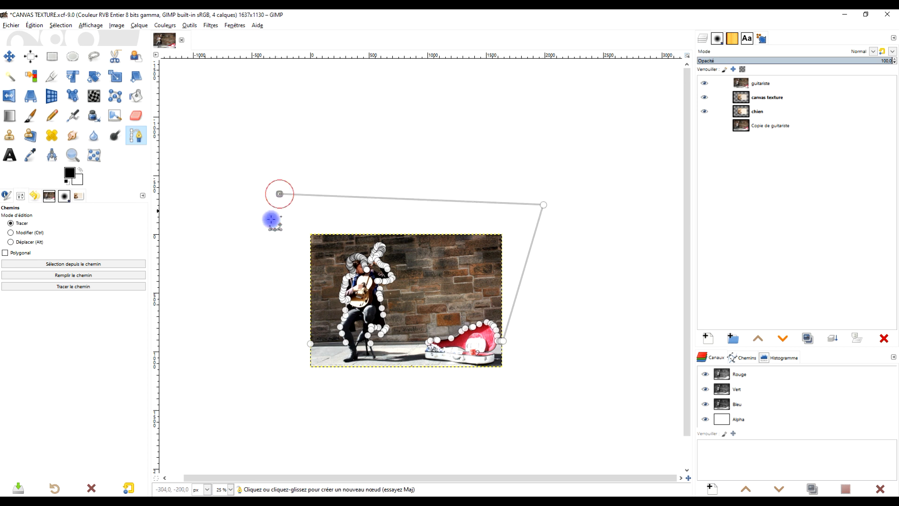
scroll(267, 258, "up", 2)
left_click(329, 417)
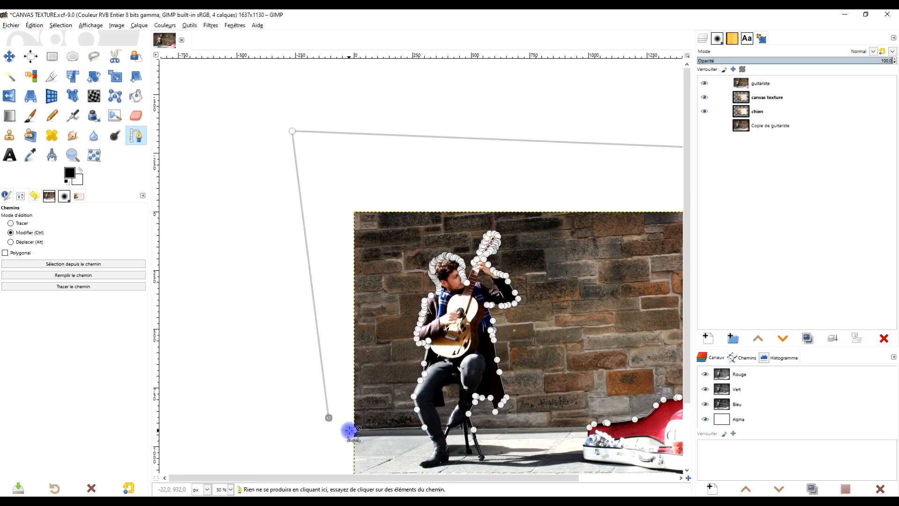
Step: Close the path on its starting node at the wall's base and convert it to a selection
left_click(354, 429, "ctrl")
scroll(429, 382, "down", 2)
left_click_drag(454, 361, 395, 263)
scroll(367, 279, "up", 3)
key("ctrl+z")
scroll(367, 280, "up", 4)
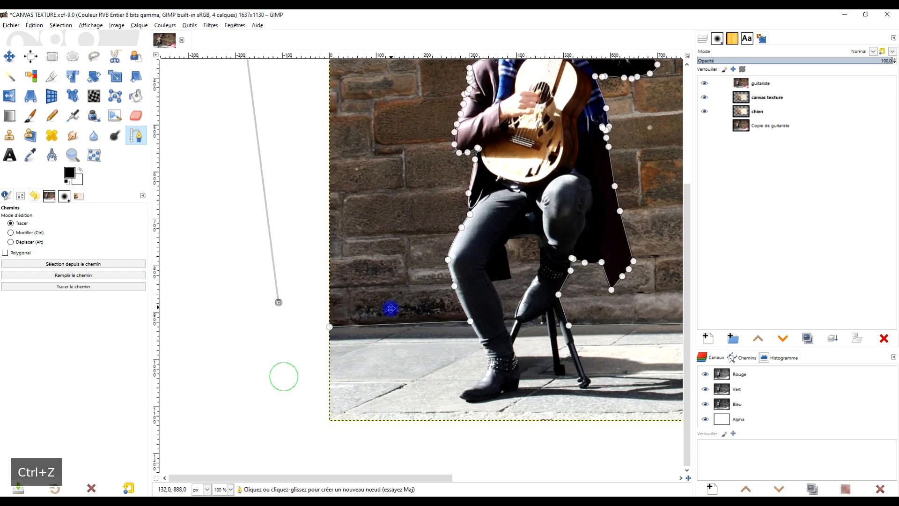
left_click_drag(327, 343, 421, 338)
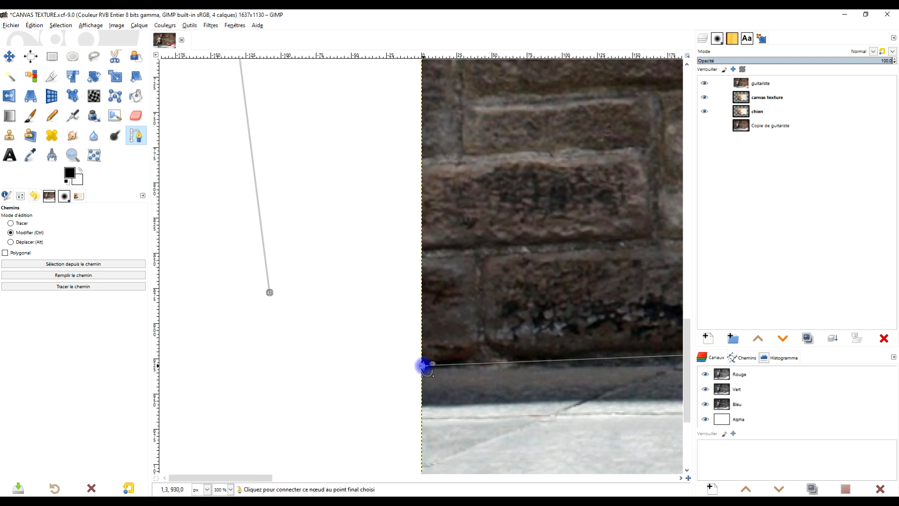
left_click(423, 365, "ctrl")
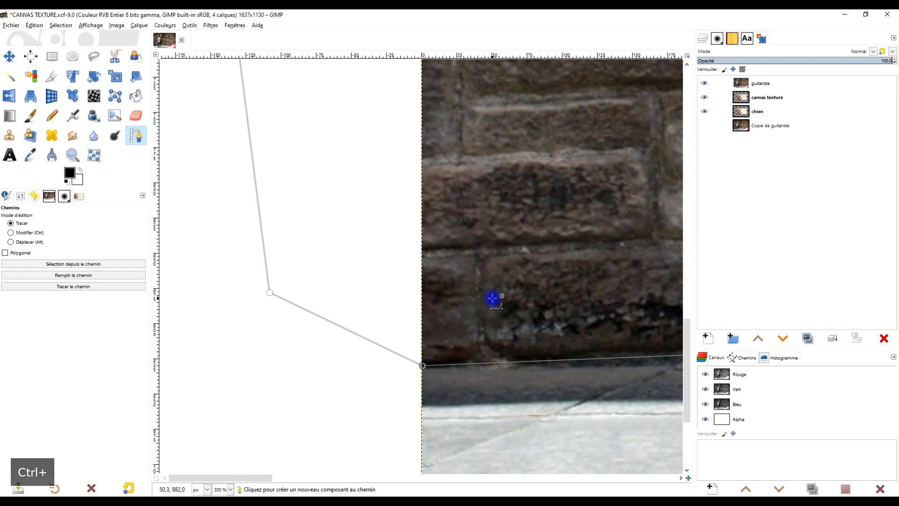
key("Return")
Step: Add a layer mask based on the current selection to the guitariste layer
scroll(492, 298, "down", 4, "ctrl")
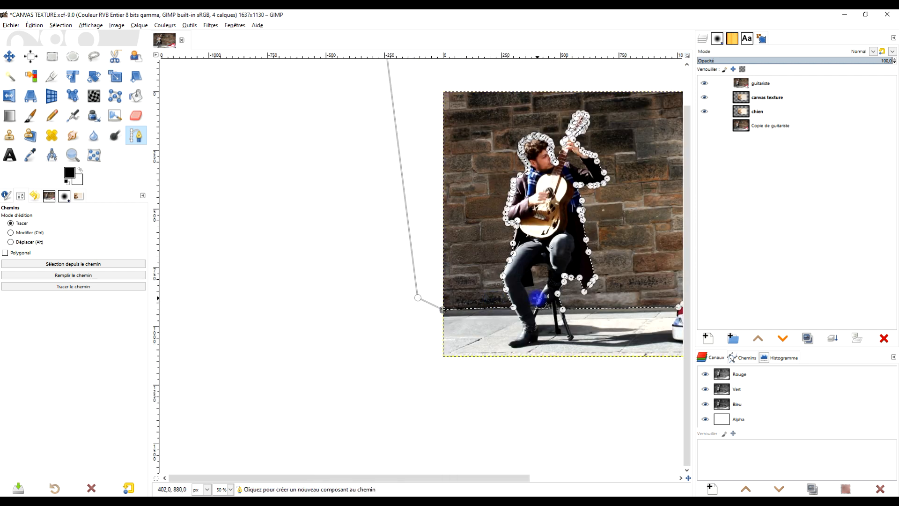
scroll(426, 349, "up", 1, "ctrl")
left_click_drag(590, 319, 431, 355)
scroll(431, 355, "down", 1, "ctrl")
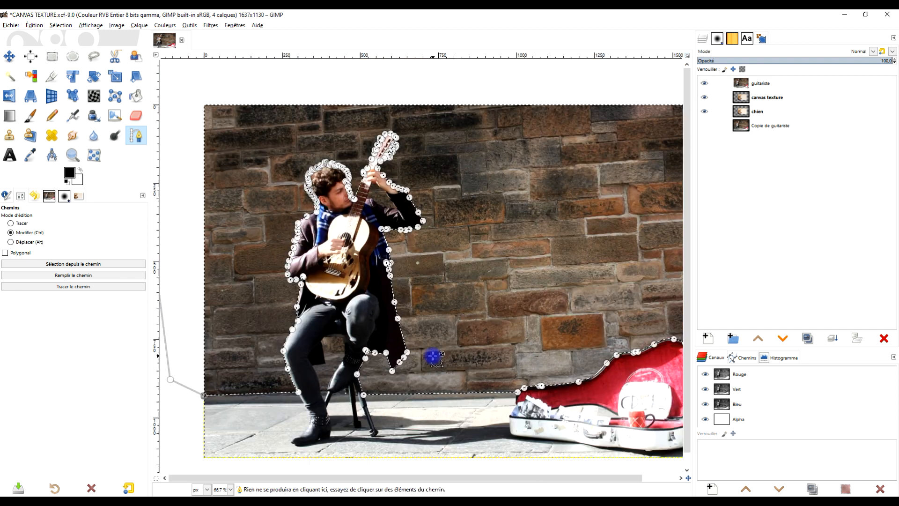
scroll(480, 338, "down", 1, "ctrl")
left_click_drag(514, 339, 492, 352)
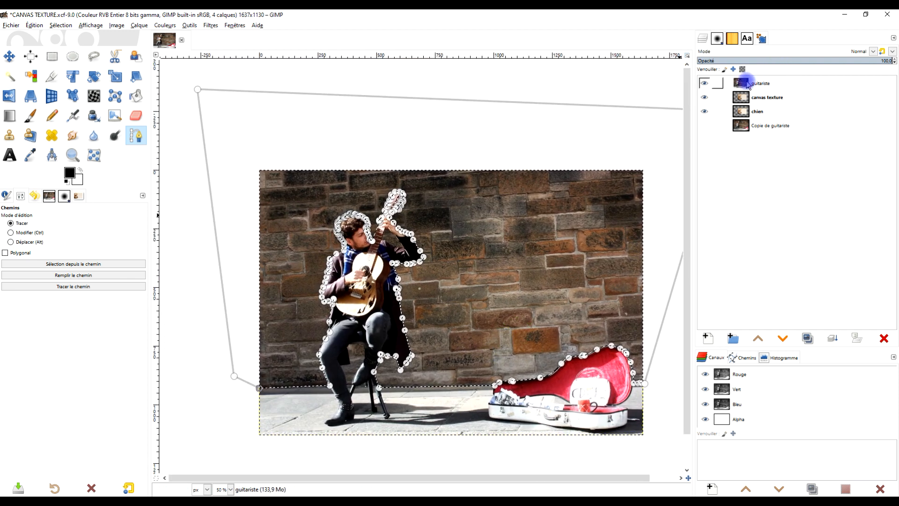
right_click(745, 83)
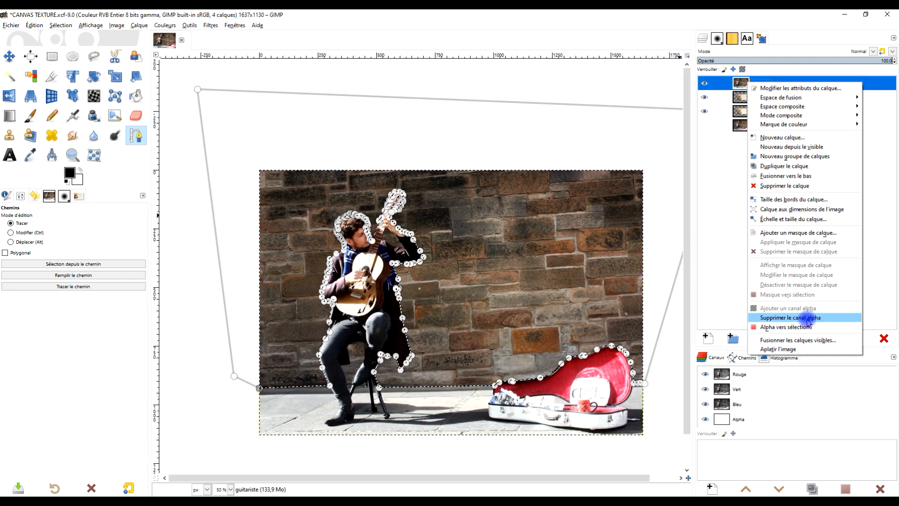
left_click(814, 234)
left_click(763, 246)
left_click(815, 315)
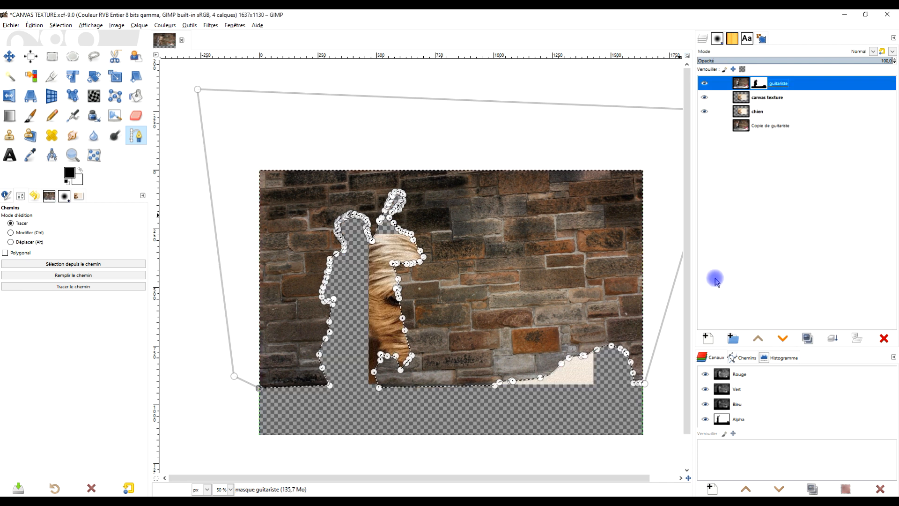
Step: Undo the layer mask and the path selection and redo them both
key("ctrl+z")
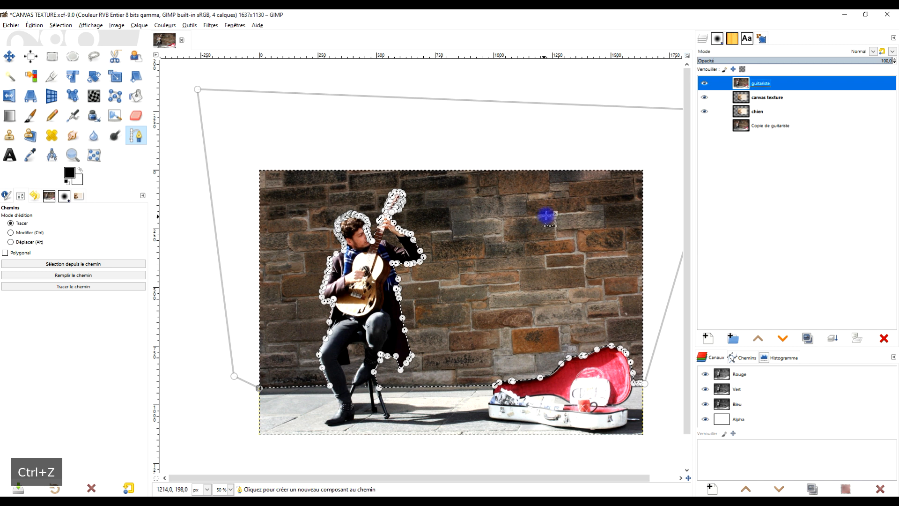
key("ctrl+z")
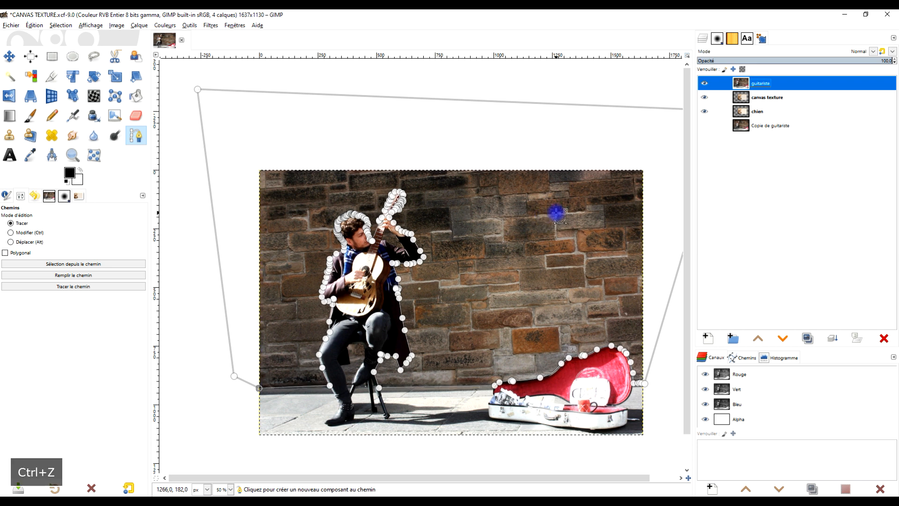
key("ctrl+y")
key("ctrl+y")
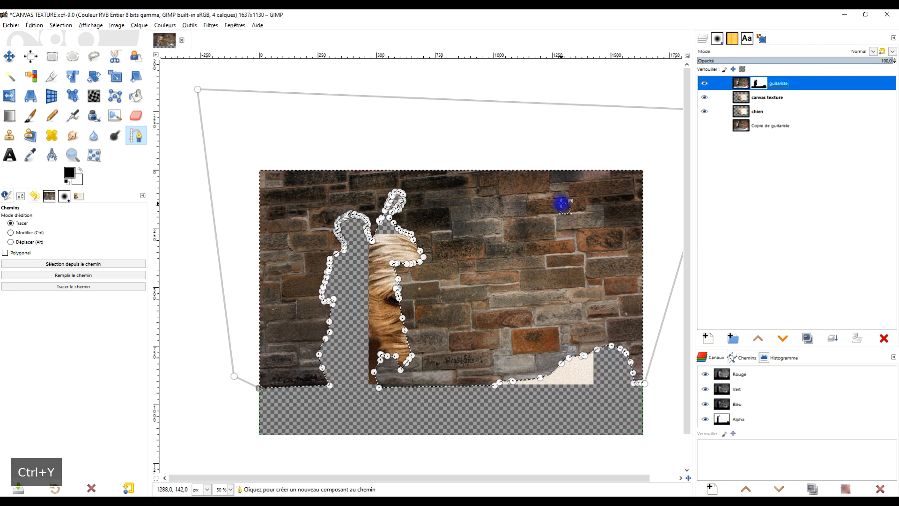
Step: Clear the selection and switch from the path tool to the Rectangle Select tool
left_click_drag(574, 243, 527, 253)
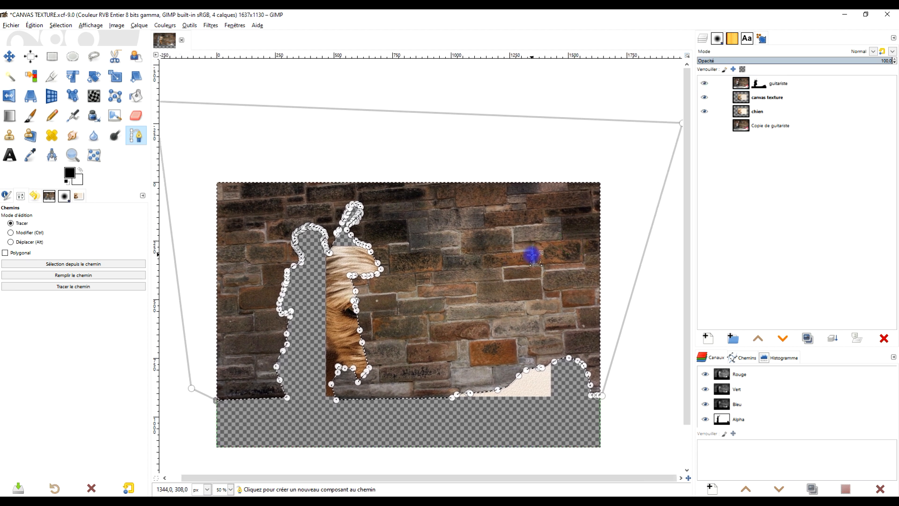
left_click(34, 25)
mouse_move(61, 25)
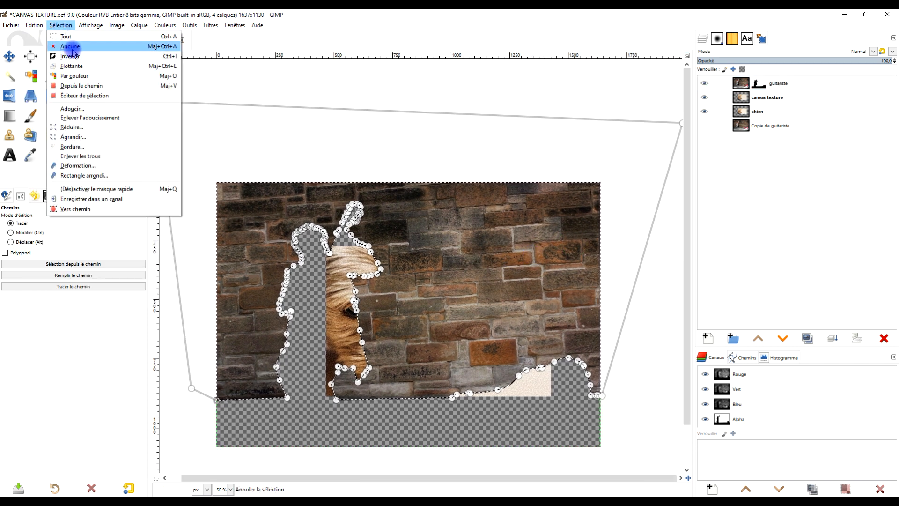
left_click(72, 48)
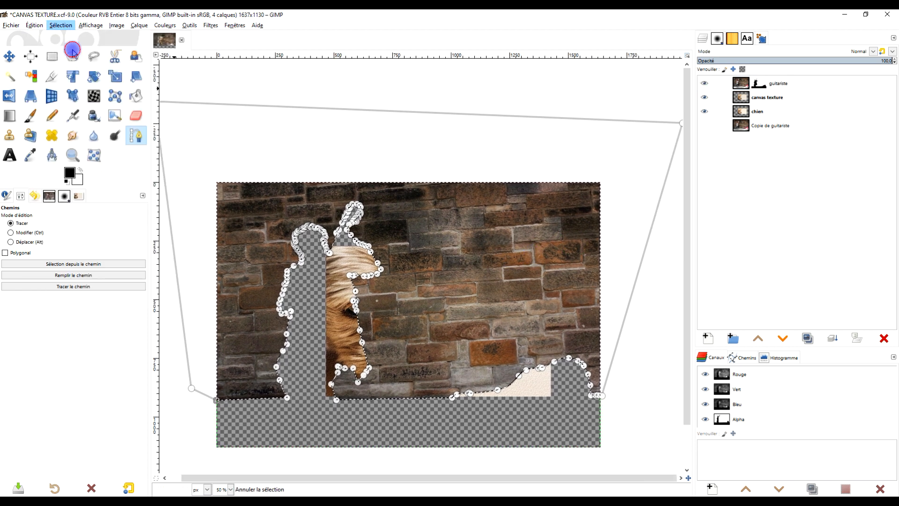
left_click(50, 59)
Step: Invert the colours of the guitariste layer mask to hide the wall and reveal the guitarist, pavement and case
left_click(761, 86)
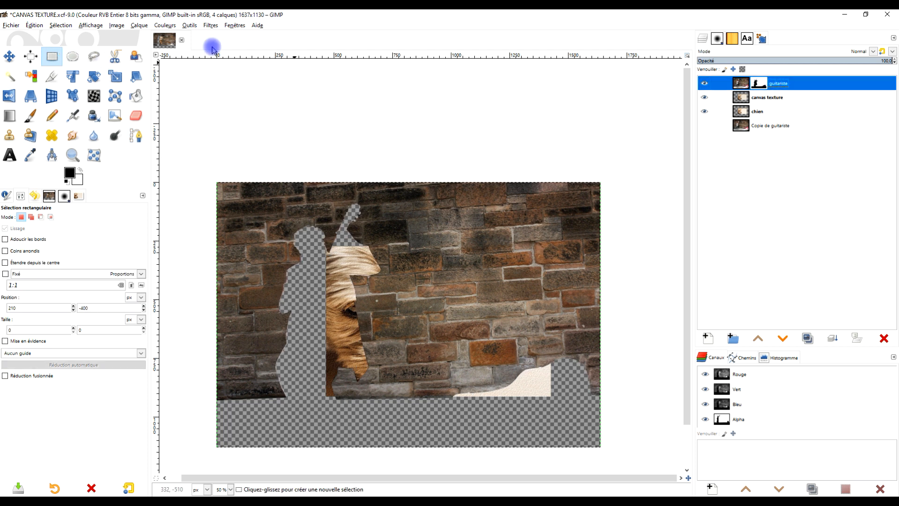
left_click(165, 26)
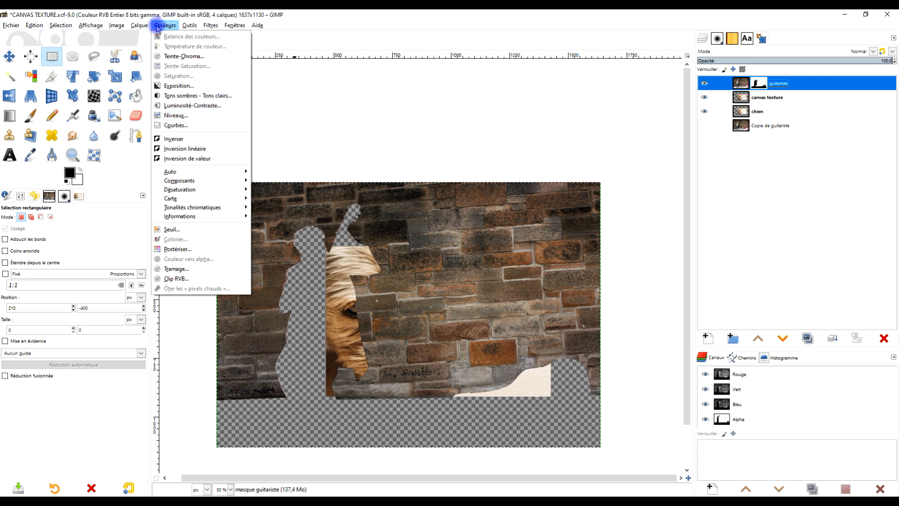
left_click(190, 139)
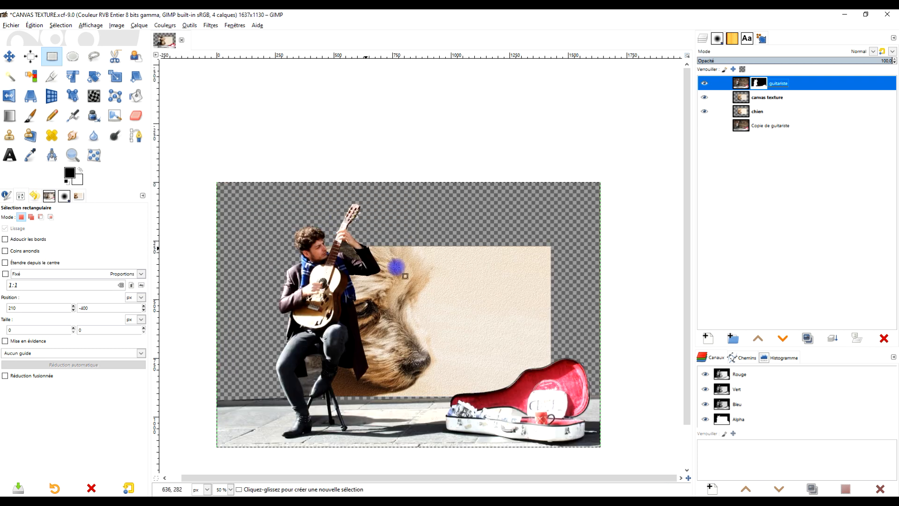
scroll(379, 324, "up", 1, "ctrl")
scroll(488, 256, "down", 1, "ctrl")
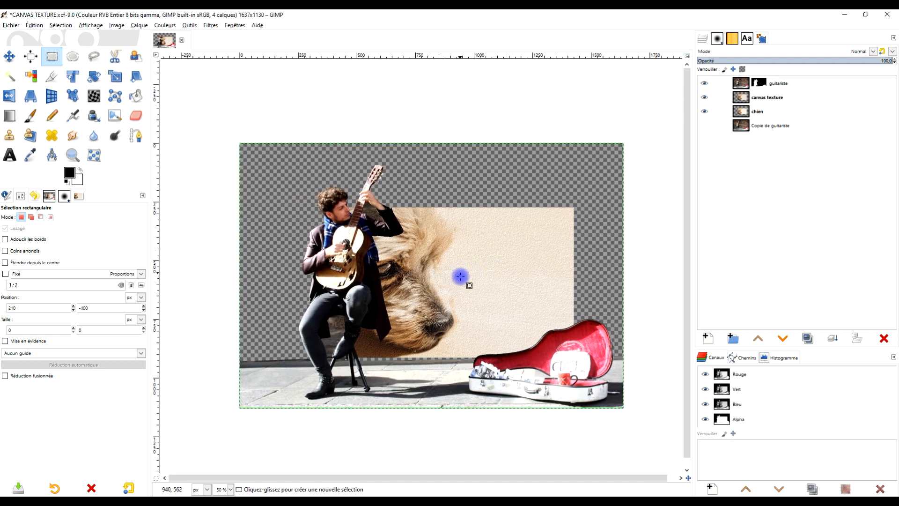
Step: Scale the guitariste layer itself around its centre with the aspect ratio kept, down to about 1016 × 701 px
scroll(552, 306, "right", 2)
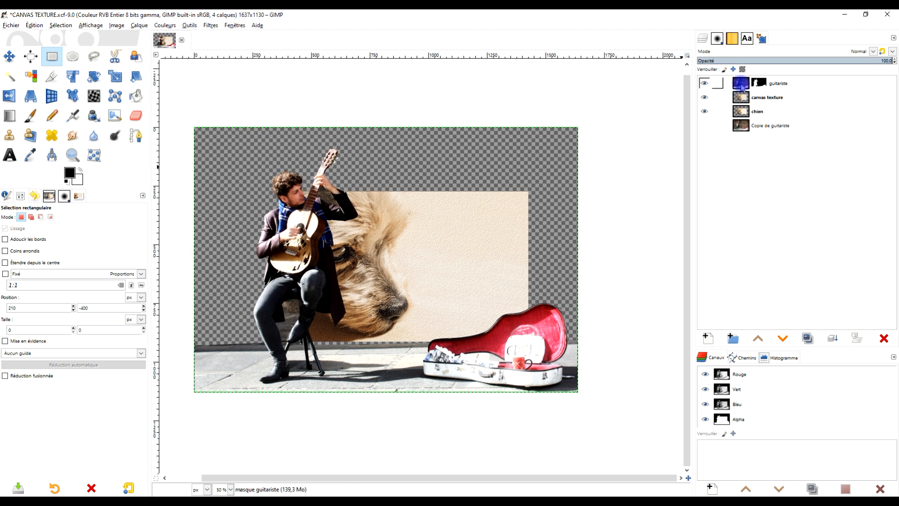
left_click(783, 84)
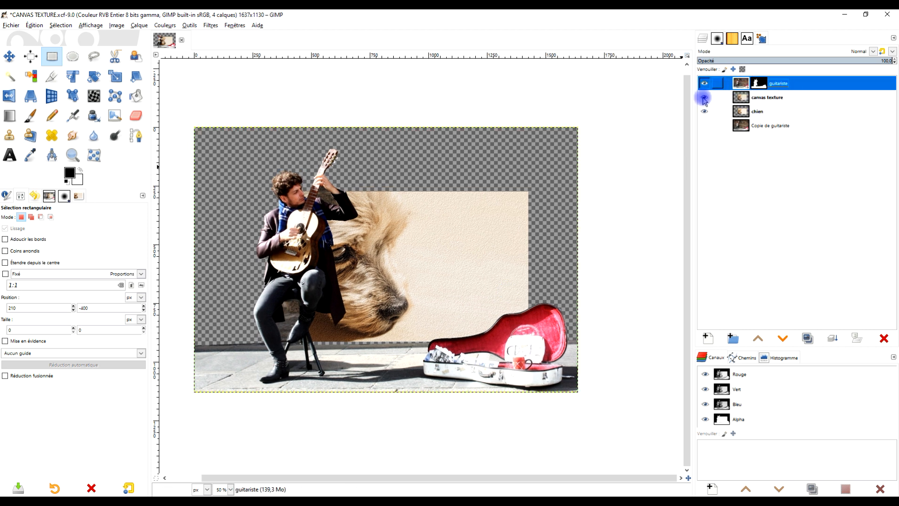
left_click(115, 78)
left_click(291, 367)
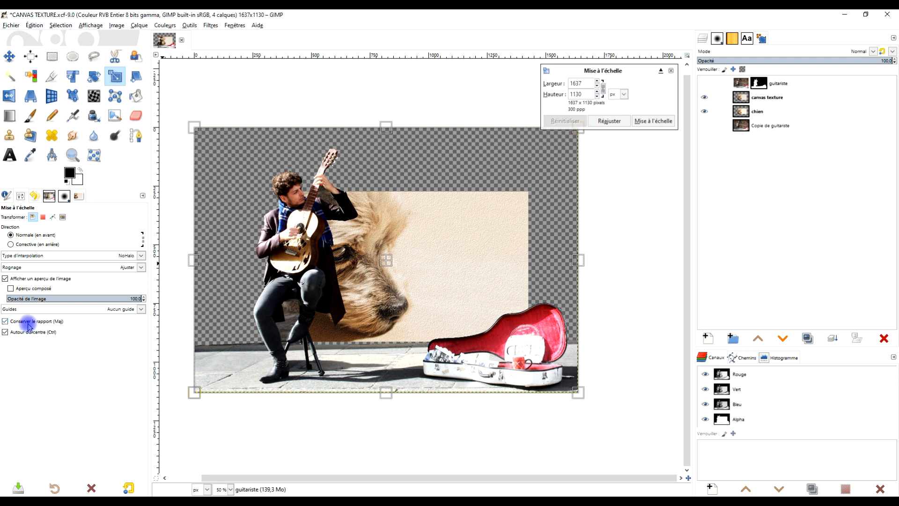
left_click_drag(194, 126, 355, 207)
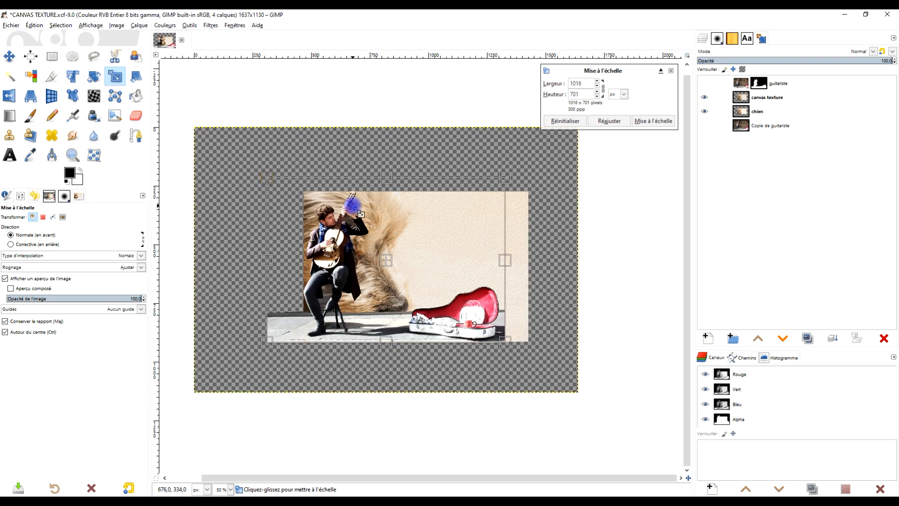
Step: Move the scaled guitarist over the dog canvas so the pavement runs along the canvas's lower edge
scroll(384, 283, "up", 2)
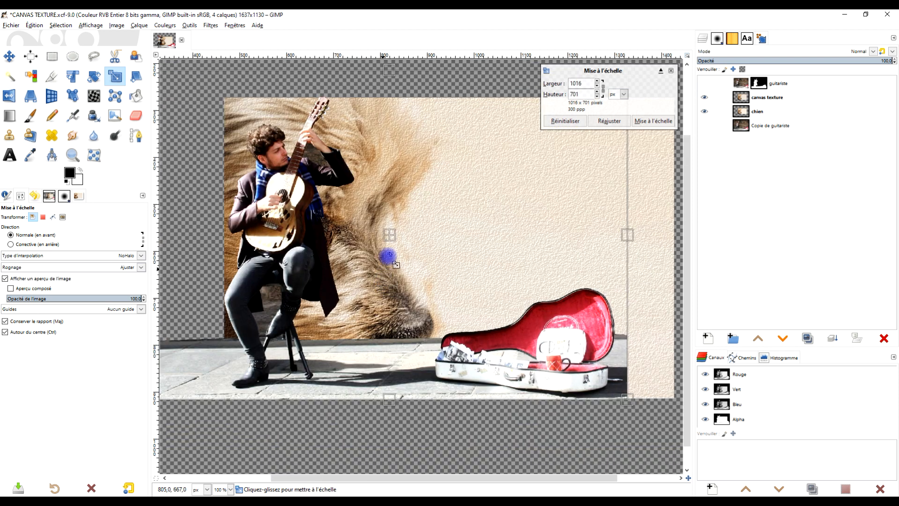
left_click_drag(392, 236, 449, 271)
left_click_drag(342, 274, 357, 220)
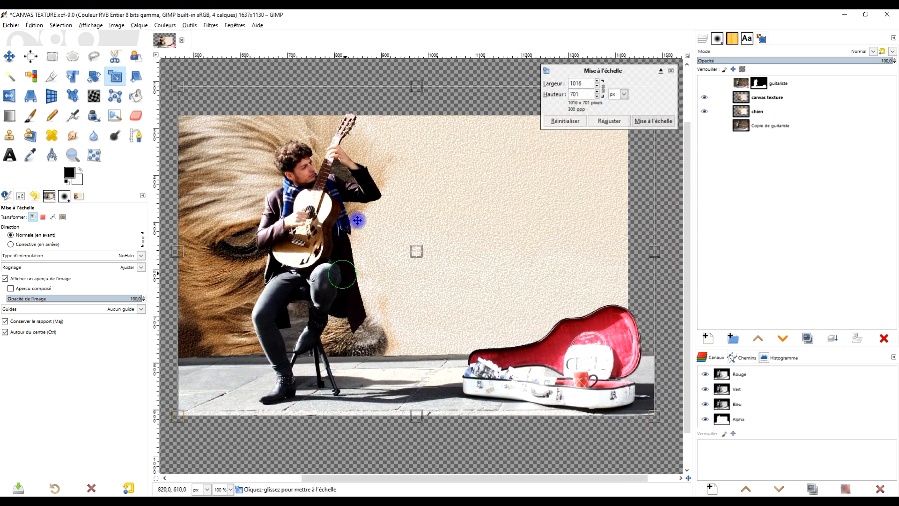
Step: Scale the guitariste layer down to about 963 × 665 px and move it so the pavement meets the canvas's lower edge
mouse_move(672, 361)
left_mouse_down()
mouse_move(652, 357)
mouse_move(671, 361)
left_mouse_up()
left_click_drag(554, 265, 527, 313)
left_click_drag(652, 421, 615, 402)
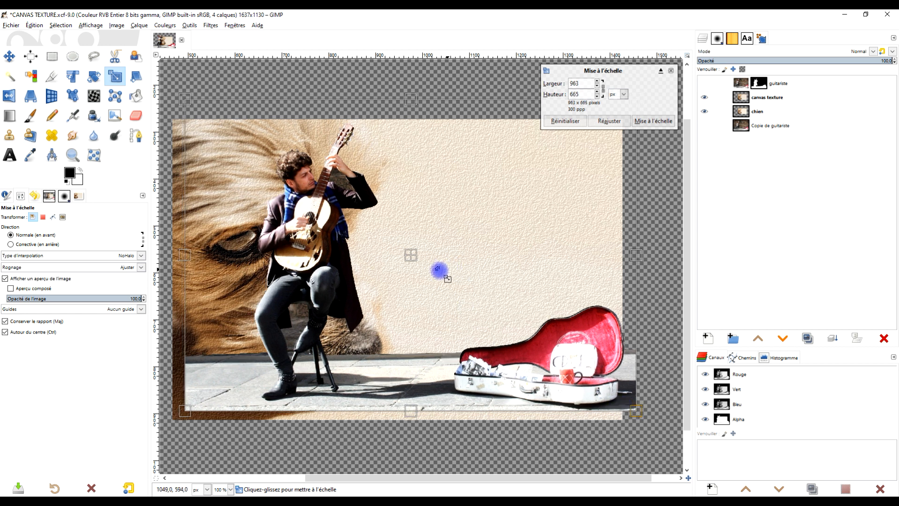
left_click_drag(411, 255, 410, 274)
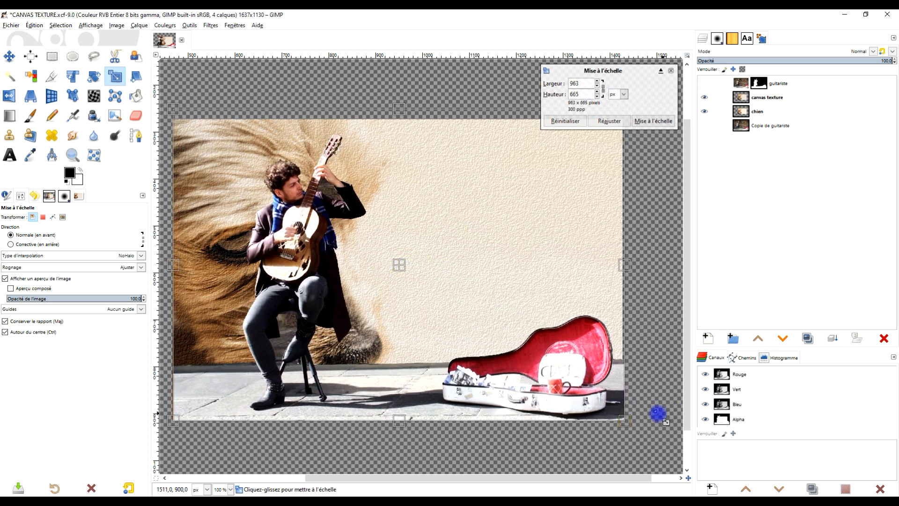
Step: Reduce the guitariste layer to about 957 × 661 px, lower it so the pavement extends below the canvas, and apply the scaling
left_click_drag(625, 420, 623, 417)
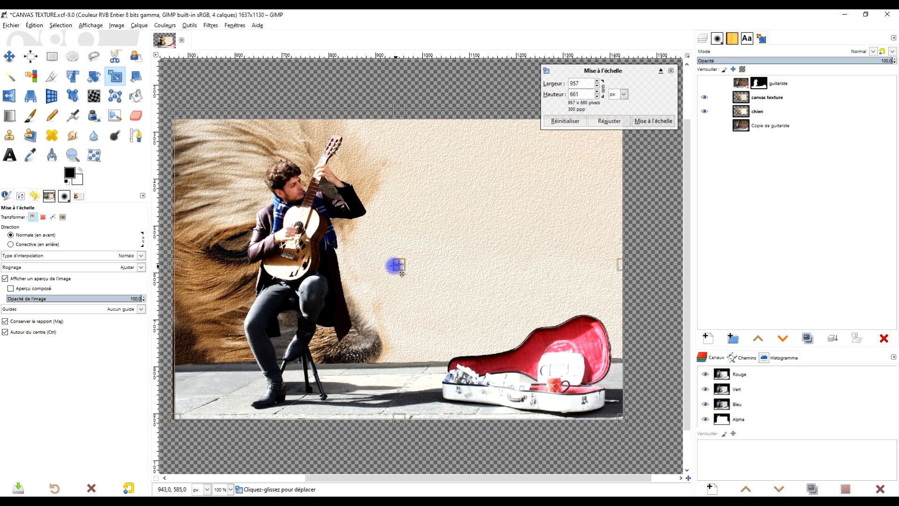
left_click_drag(397, 266, 402, 275)
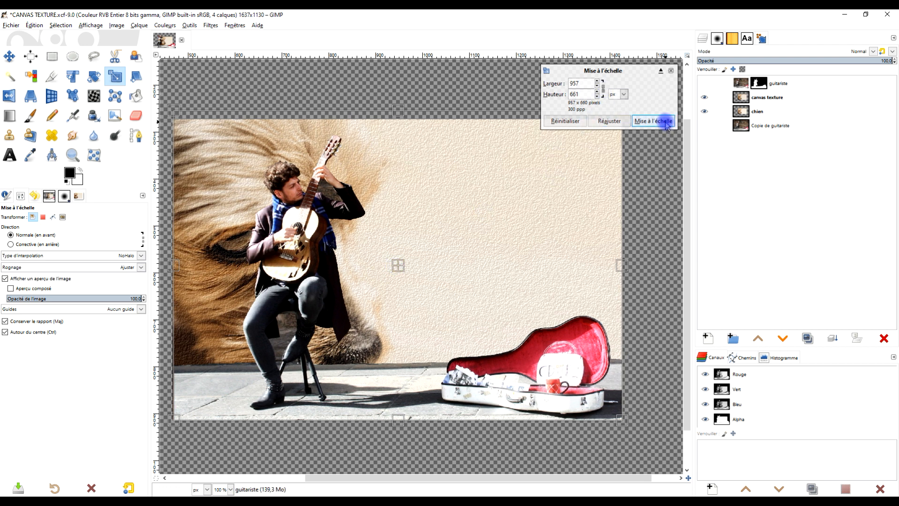
left_click_drag(399, 267, 397, 322)
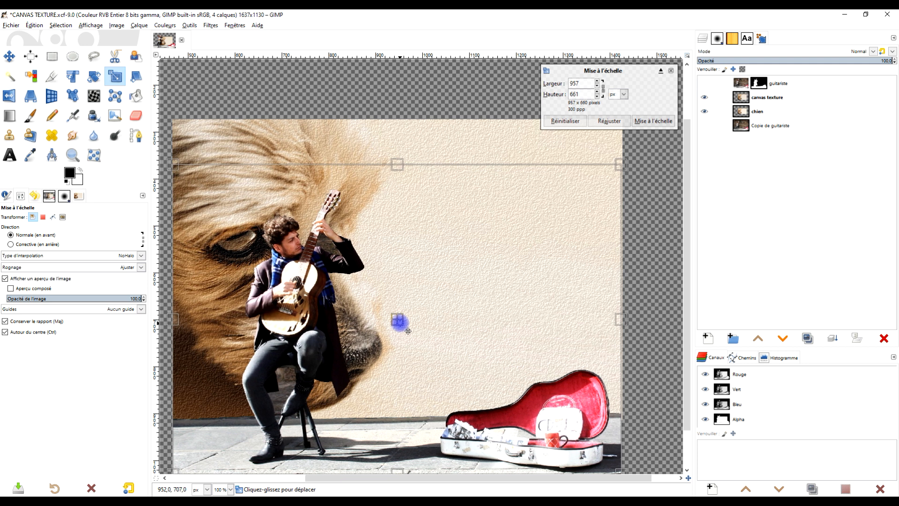
left_click(658, 122)
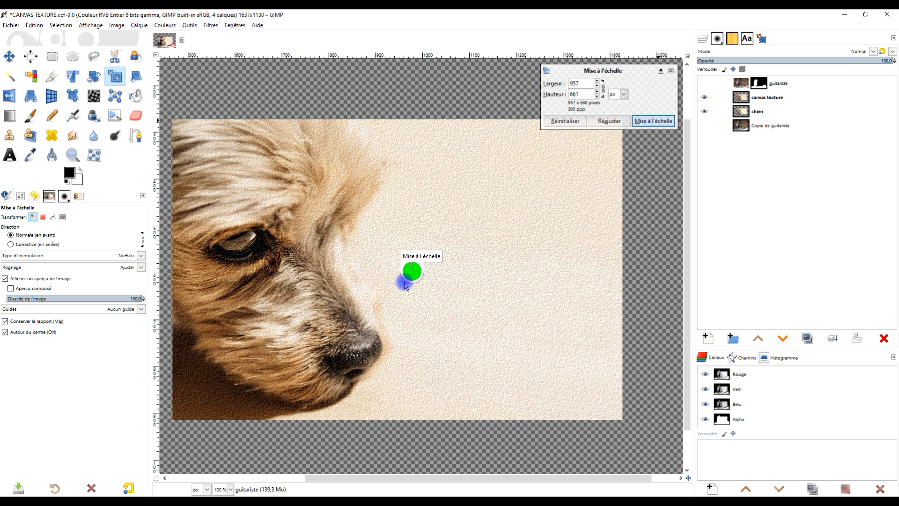
Step: Flip the canvas texture layer horizontally so the dog's head faces the guitarist
scroll(404, 281, "down", 2)
scroll(404, 281, "up", 2)
left_click_drag(404, 279, 464, 211)
left_click(758, 98)
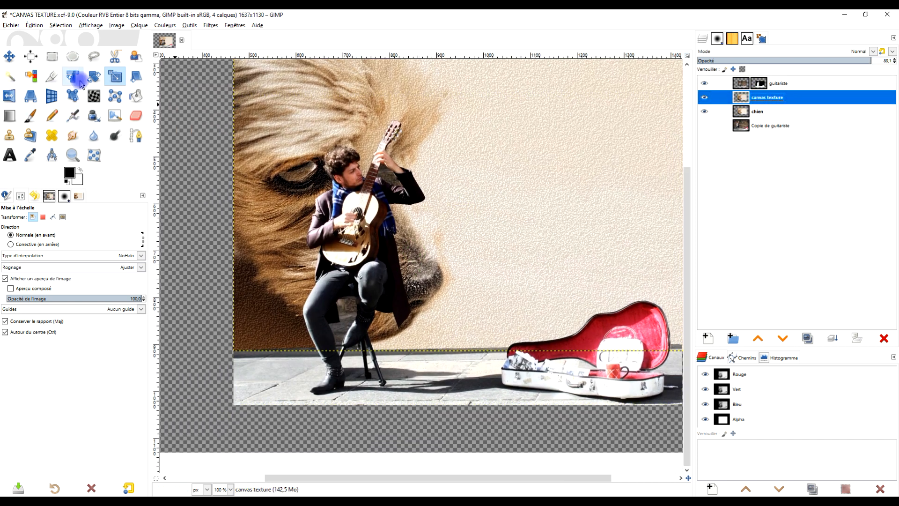
left_click(8, 99)
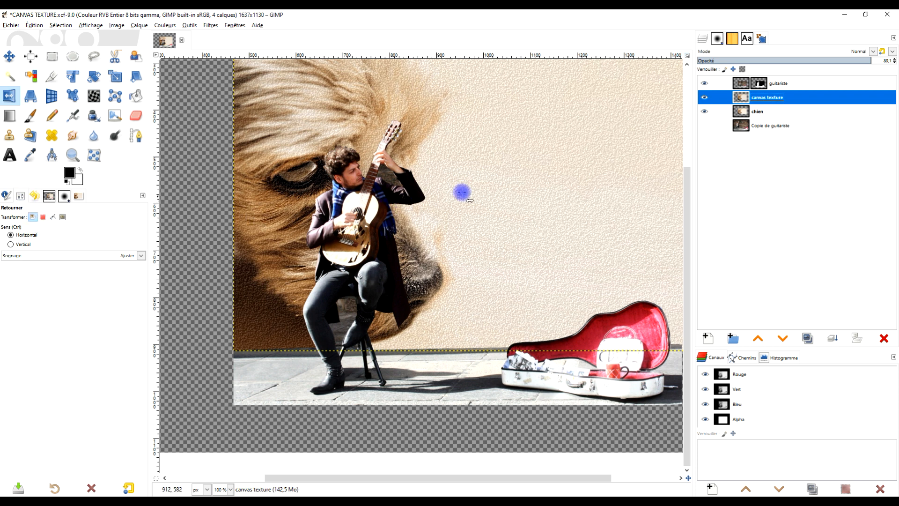
left_click(504, 136)
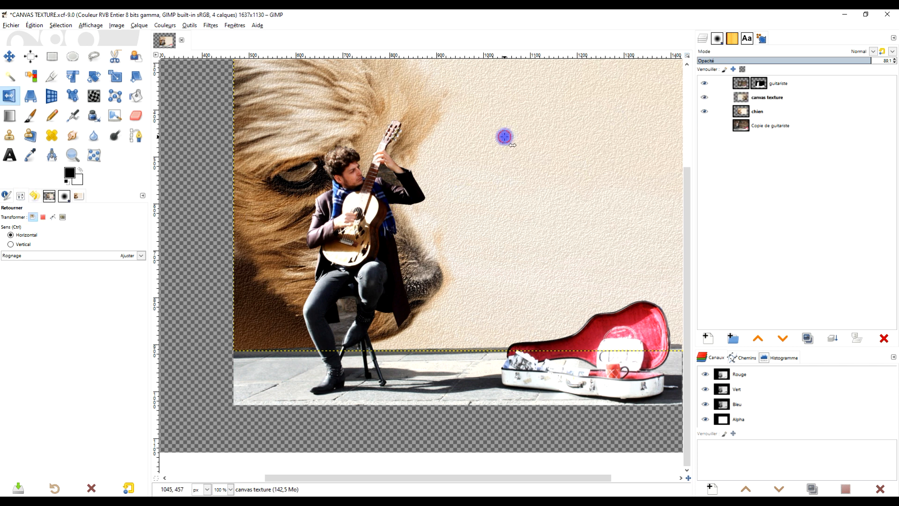
scroll(523, 159, "down", 2)
scroll(517, 146, "up", 1)
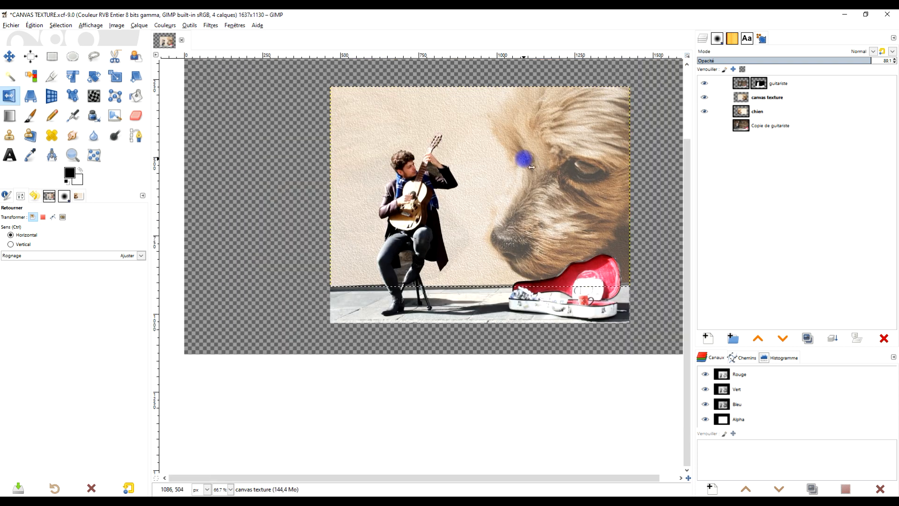
scroll(529, 257, "up", 3)
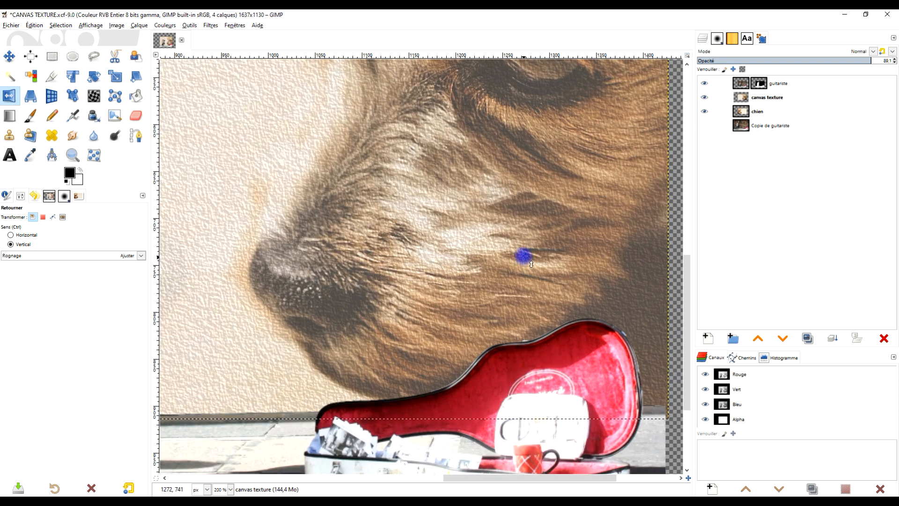
scroll(523, 255, "down", 2)
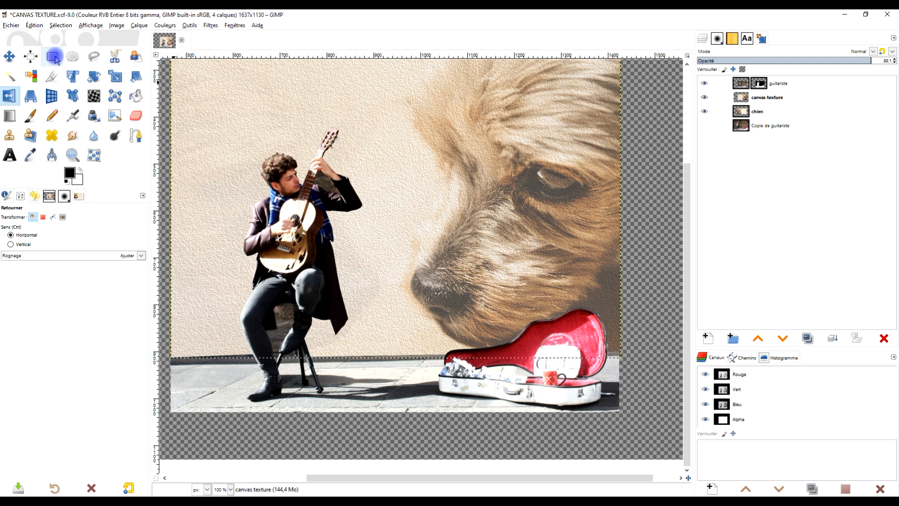
Step: Outline the leftover wall patch between the guitar neck and the raised arm with a closed Free Select selection
left_click(53, 56)
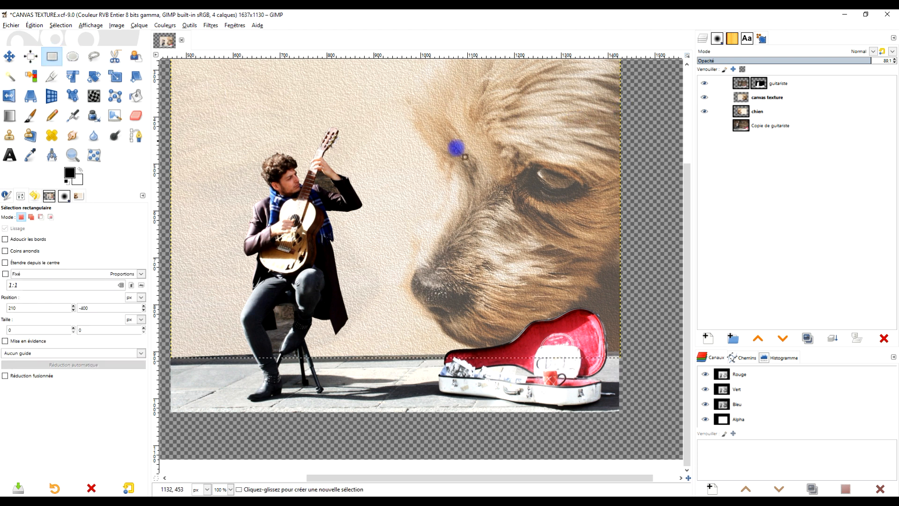
scroll(311, 180, "up", 2)
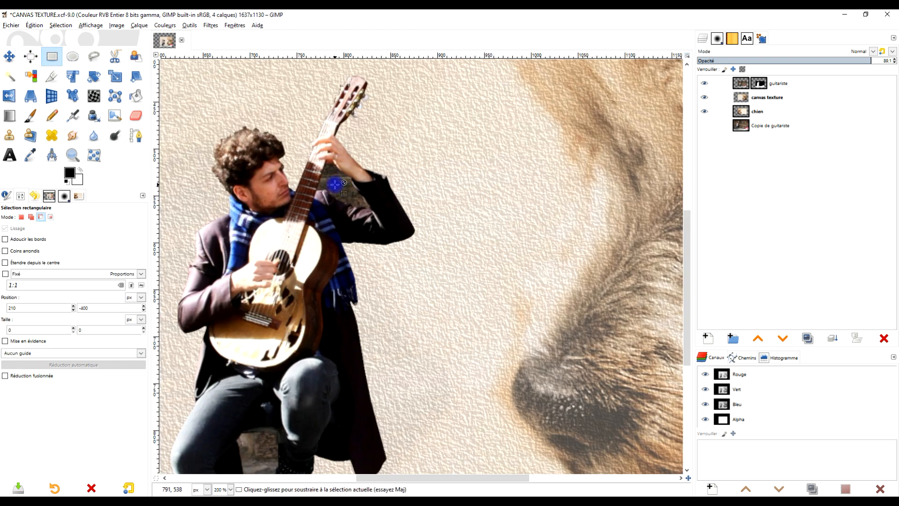
scroll(328, 187, "up", 3)
left_click(761, 85)
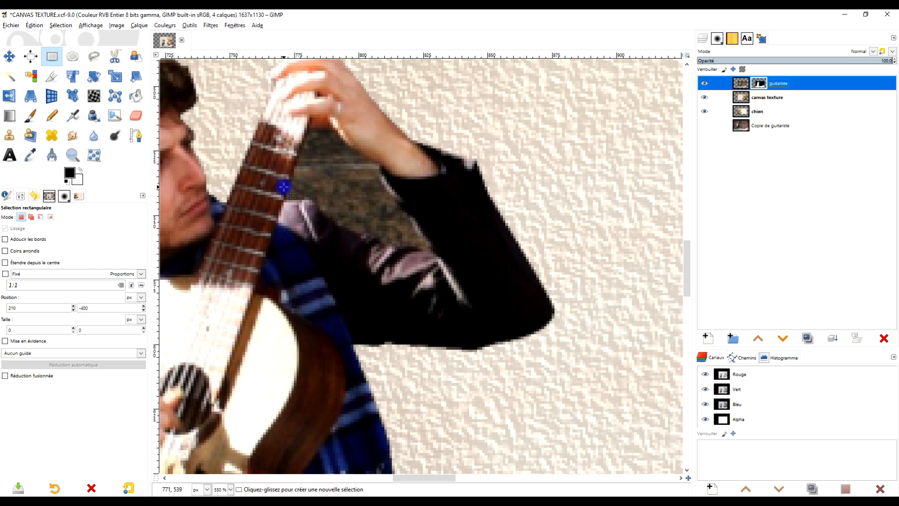
scroll(318, 178, "up", 1)
left_click(94, 56)
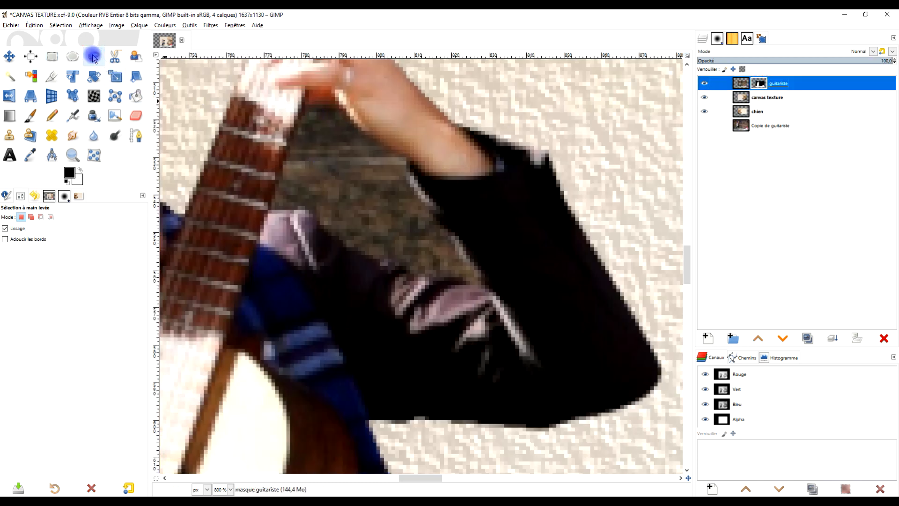
left_click(271, 206)
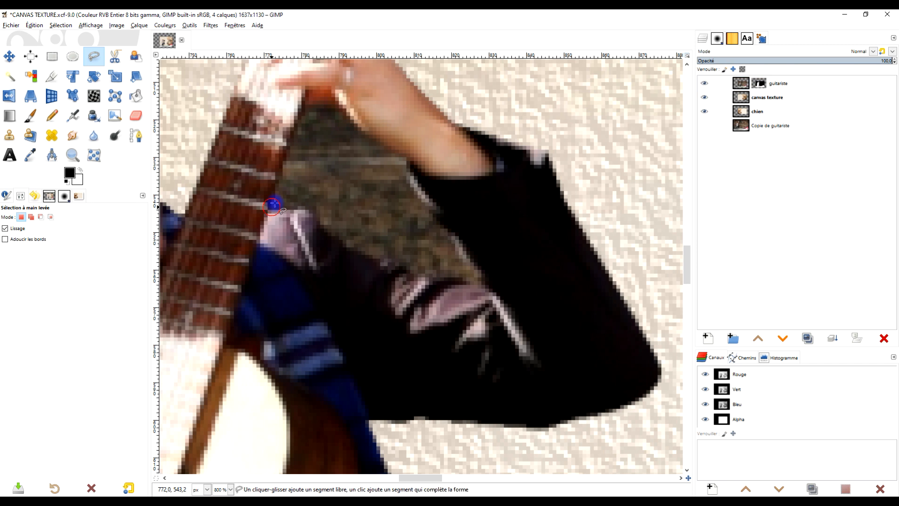
left_click(333, 104)
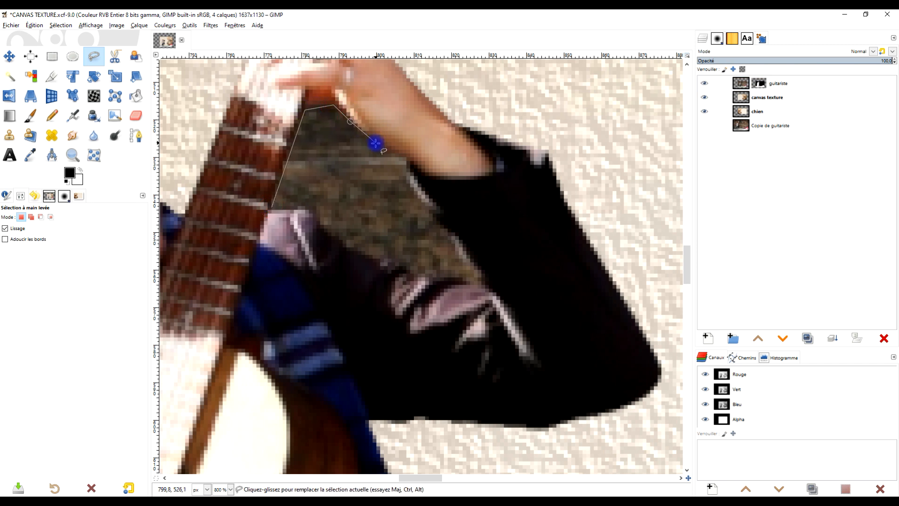
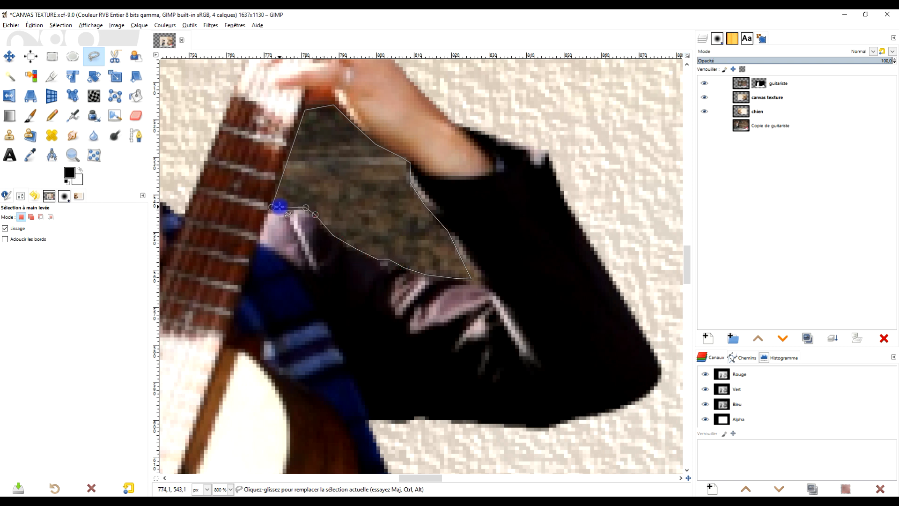
key("Return")
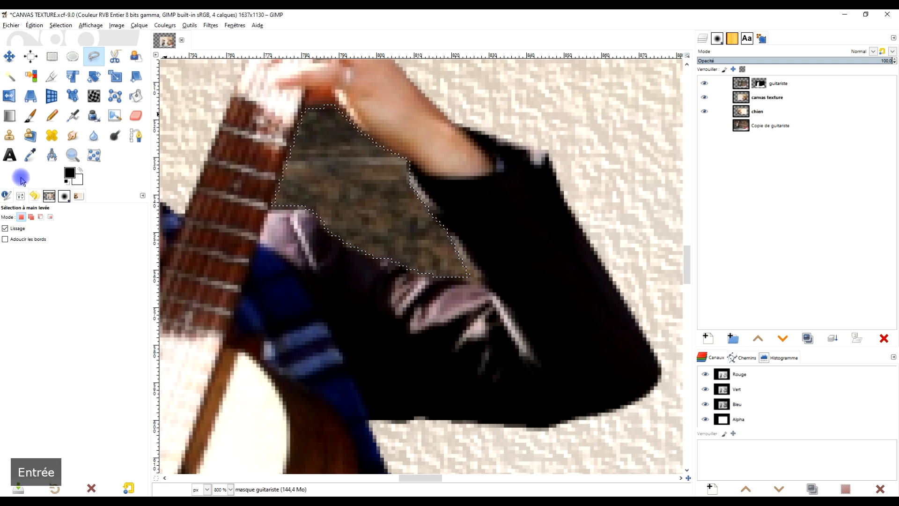
Step: Fill the outlined patch with black on the guitariste layer mask and clear the selection
left_click(756, 88)
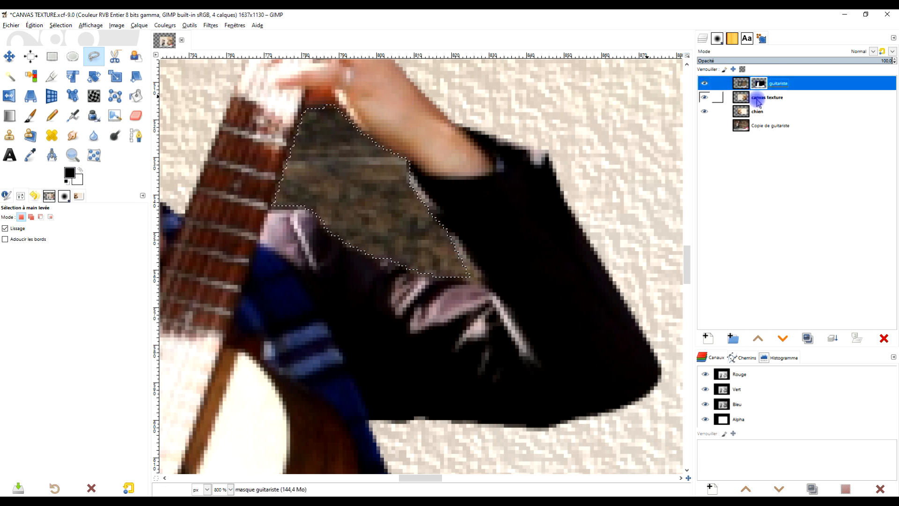
mouse_move(68, 174)
left_mouse_down()
mouse_move(157, 189)
mouse_move(396, 173)
left_mouse_up()
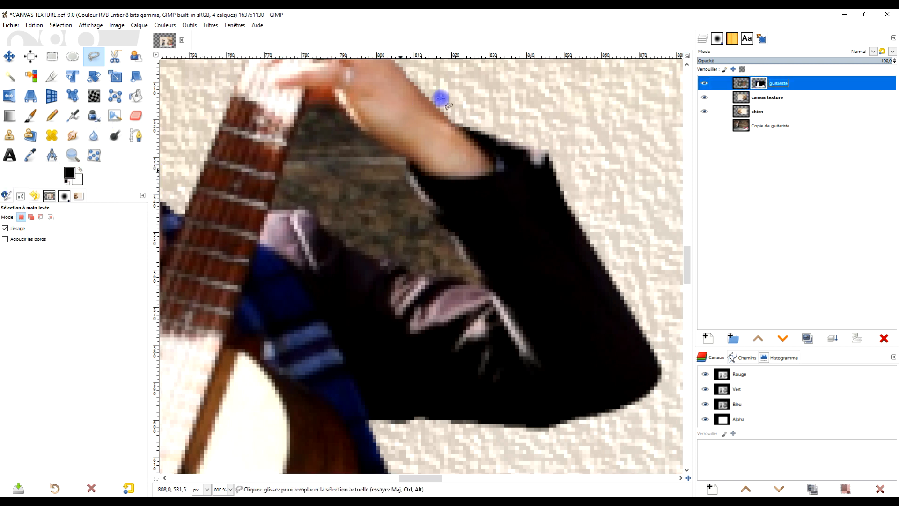
left_click(52, 56)
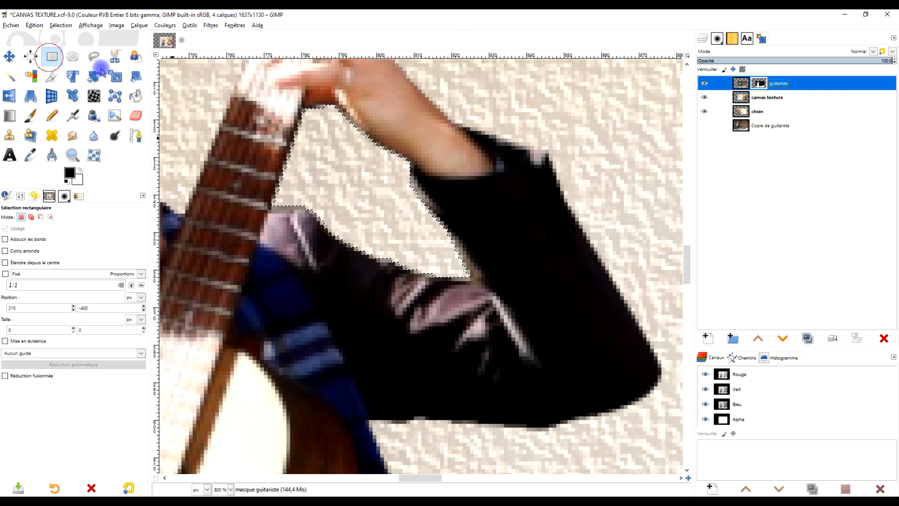
left_click(229, 92)
Step: Select the entire image area
scroll(302, 109, "down", 4, "ctrl")
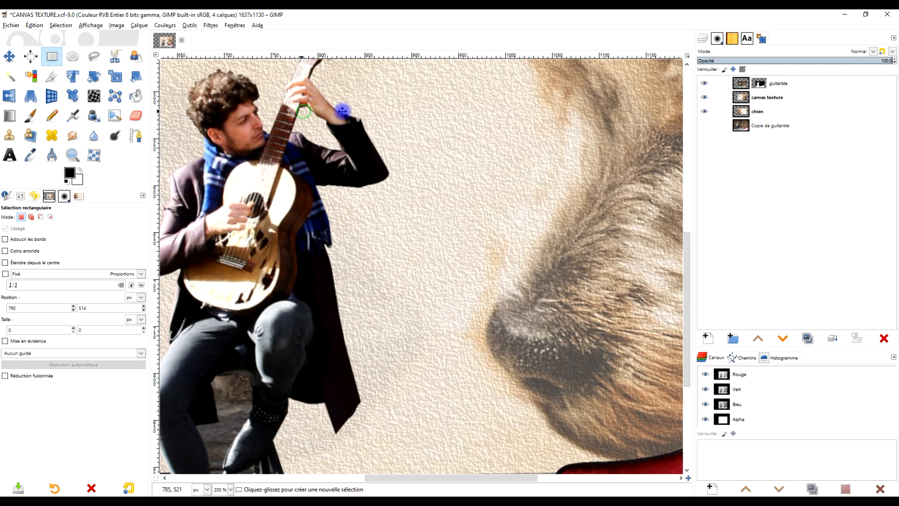
scroll(342, 111, "down", 3, "ctrl")
key("ctrl+a")
left_click_drag(570, 192, 398, 215)
scroll(397, 215, "up", 1, "ctrl")
scroll(397, 215, "down", 1, "ctrl")
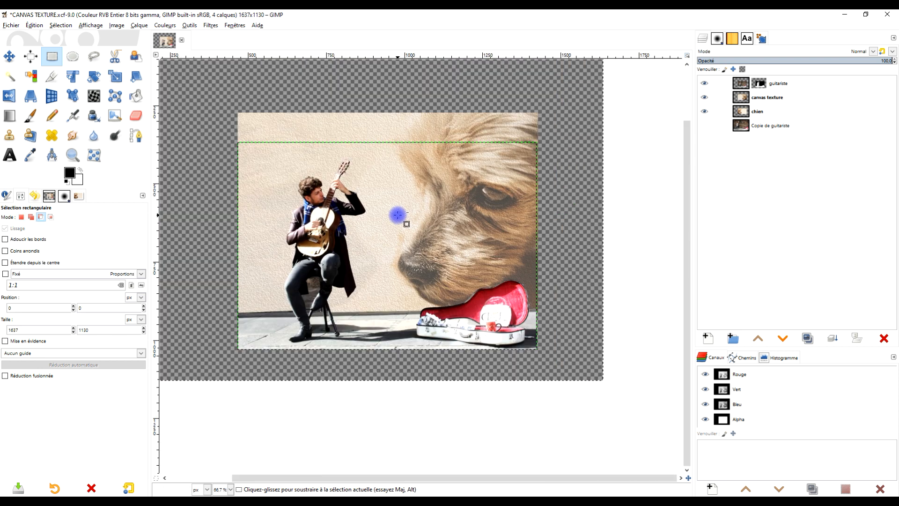
scroll(381, 221, "up", 1, "ctrl")
Step: Display the guitariste layer mask alone, examine its edges around the guitarist and case, and return to the composite view
left_click(758, 84)
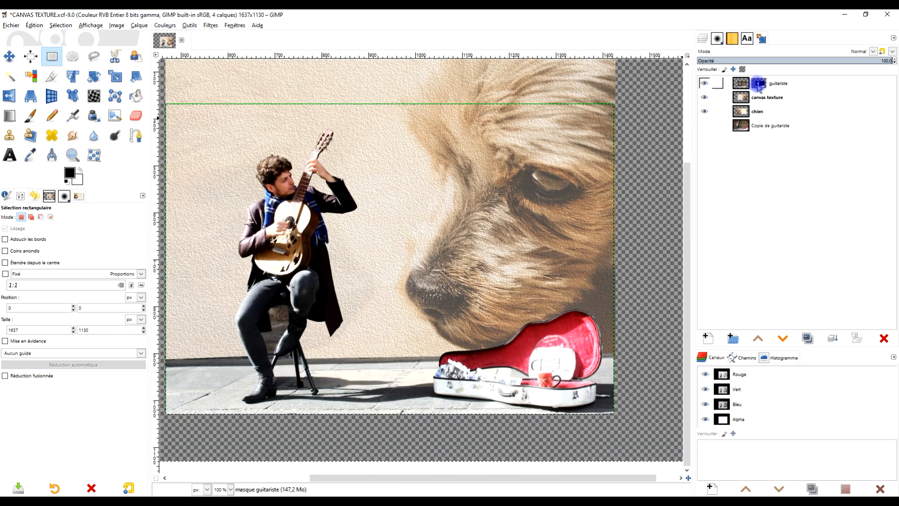
right_click(759, 87)
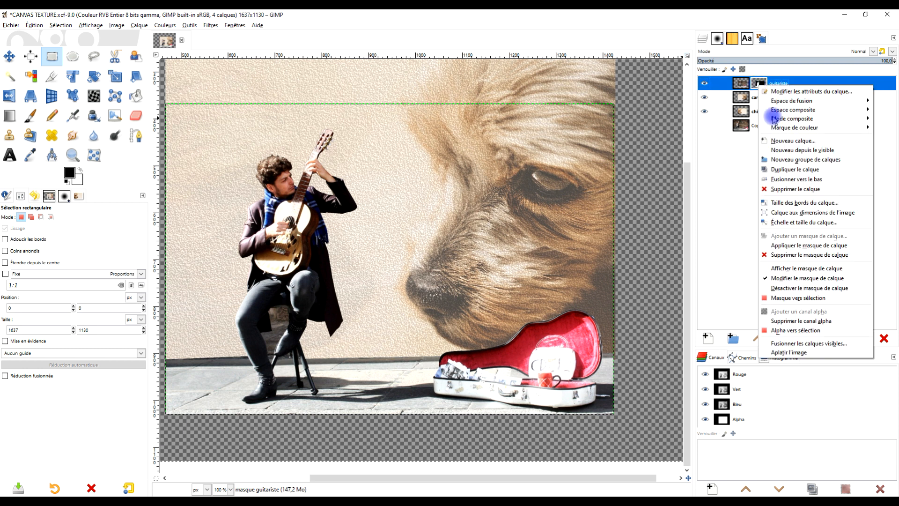
left_click(818, 269)
scroll(526, 350, "up", 3, "ctrl")
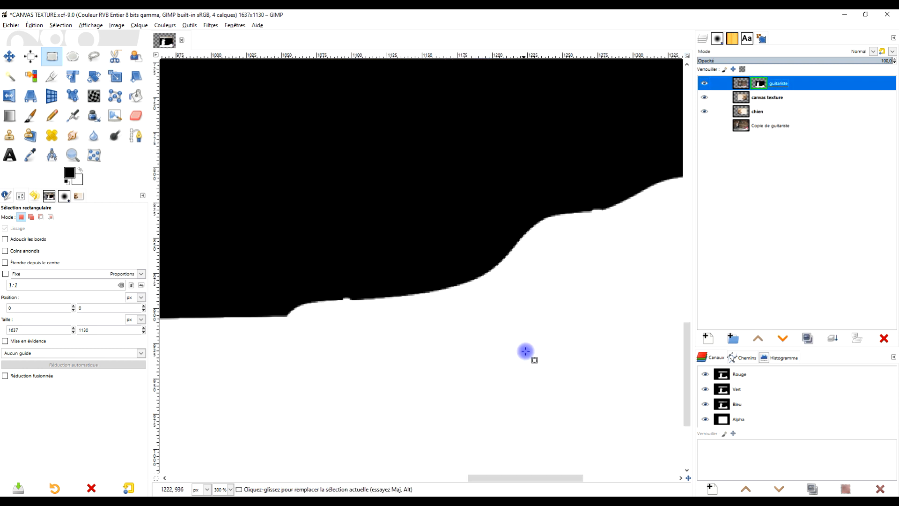
scroll(533, 249, "up", 2, "ctrl")
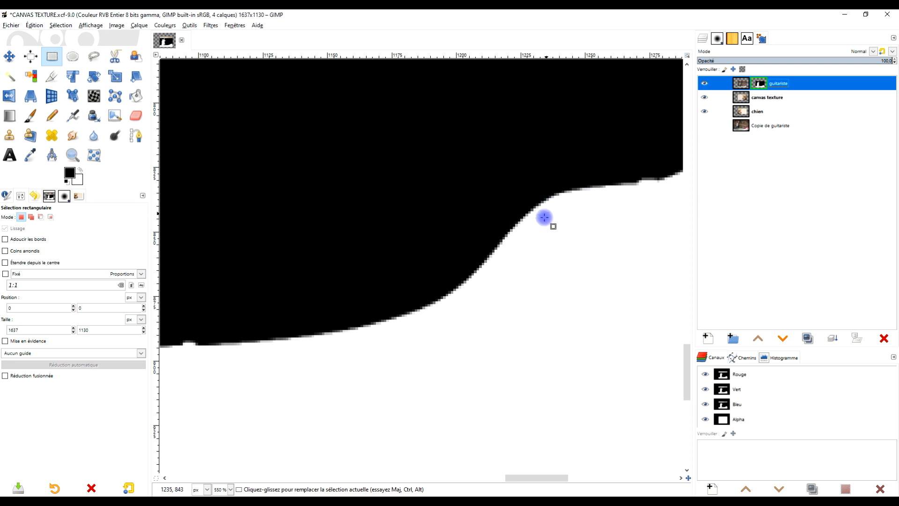
scroll(544, 217, "down", 4, "ctrl")
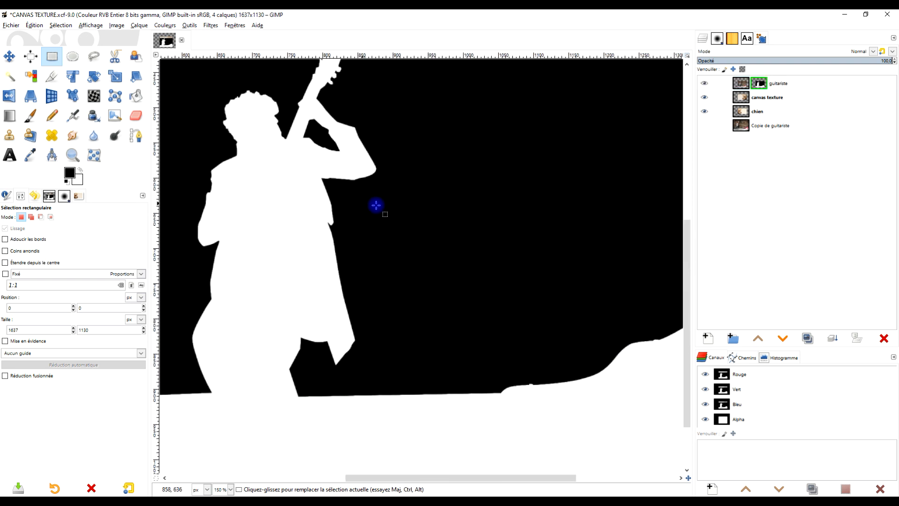
left_click_drag(389, 210, 374, 254)
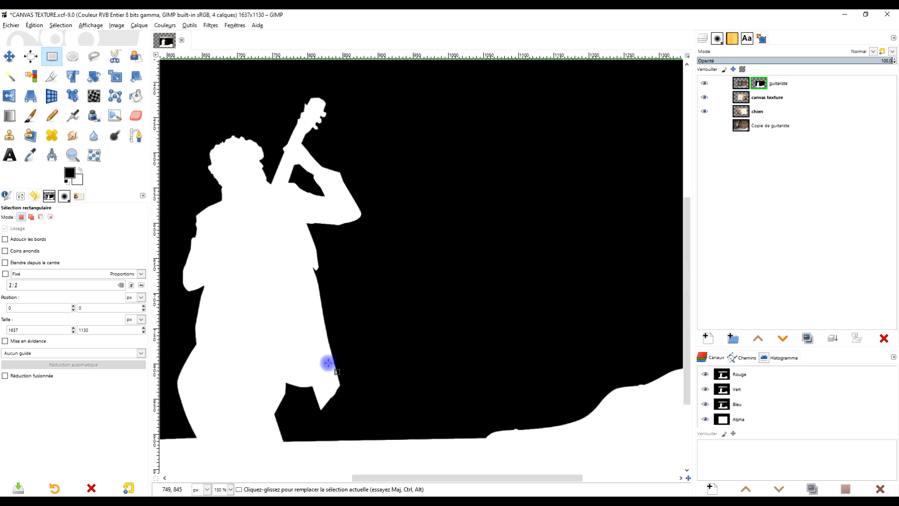
right_click(755, 85)
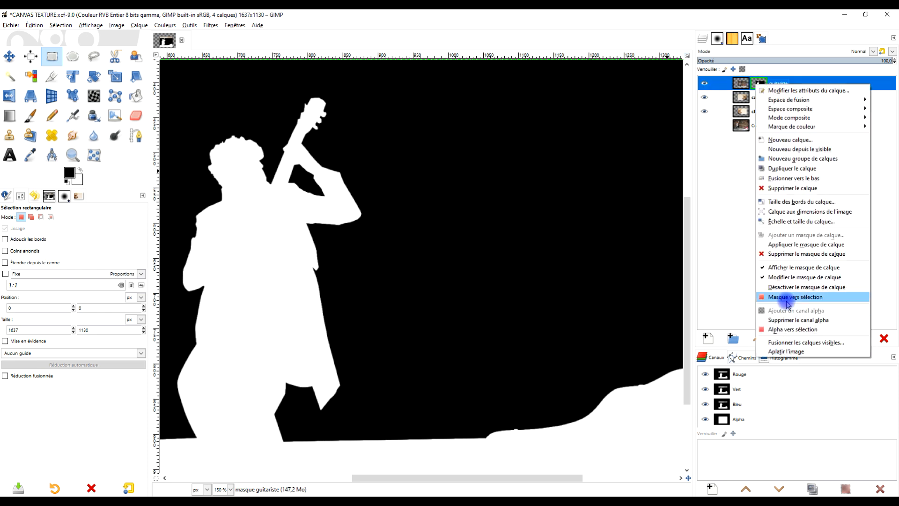
left_click(788, 269)
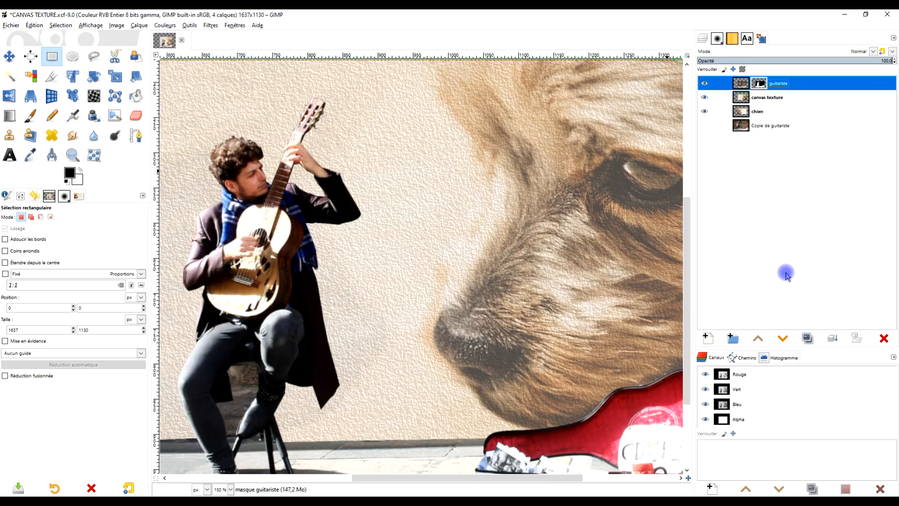
Step: Set up a black Paintbrush with brush size 194 and make the guitariste layer mask the paint target
scroll(351, 321, "up", 4)
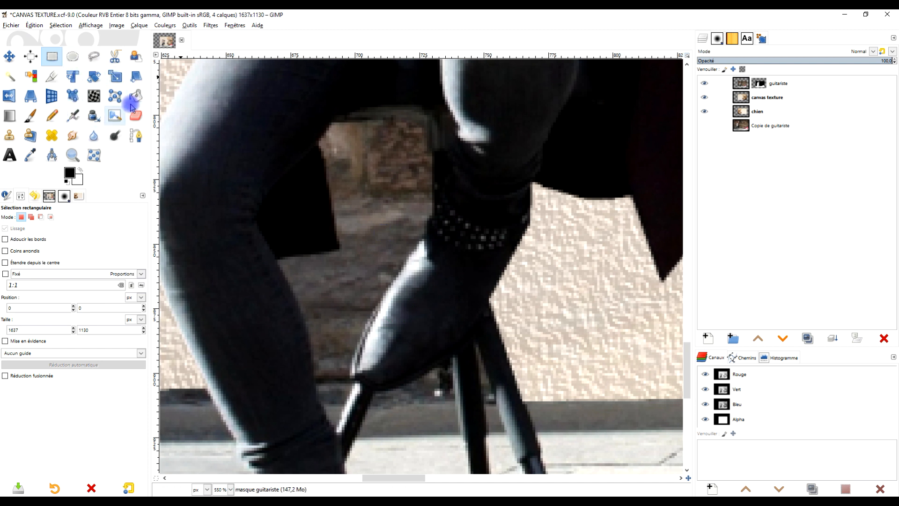
left_click(30, 116)
left_click(63, 216)
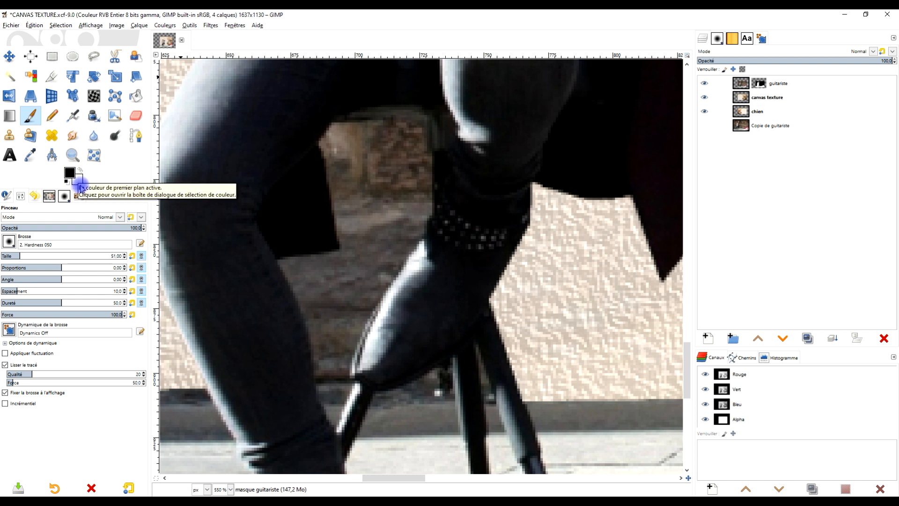
left_click_drag(387, 178, 395, 206)
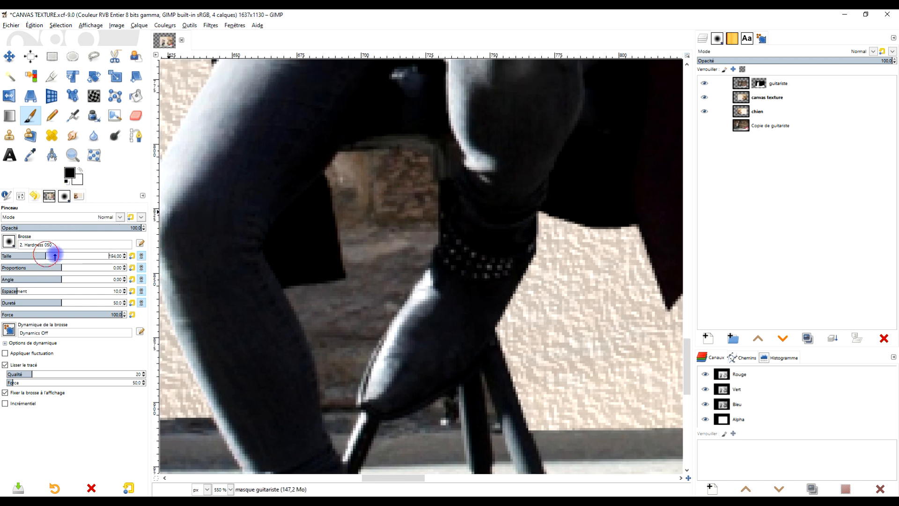
left_click(792, 88)
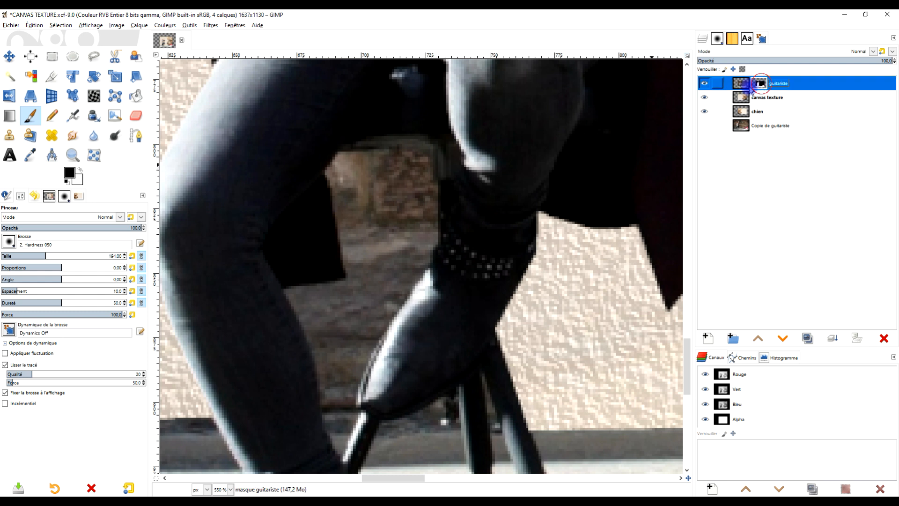
Step: Paint black on the mask over the leftover wall between the coat flap and the raised leg
left_click(379, 206)
scroll(374, 187, "up", 3)
mouse_move(313, 164)
left_mouse_down()
mouse_move(280, 150)
mouse_move(358, 130)
mouse_move(504, 122)
mouse_move(510, 235)
mouse_move(493, 150)
mouse_move(503, 257)
mouse_move(528, 287)
mouse_move(523, 266)
mouse_move(453, 357)
mouse_move(318, 240)
mouse_move(304, 199)
mouse_move(288, 214)
mouse_move(331, 415)
mouse_move(457, 360)
left_mouse_up()
left_click_drag(392, 358, 485, 325)
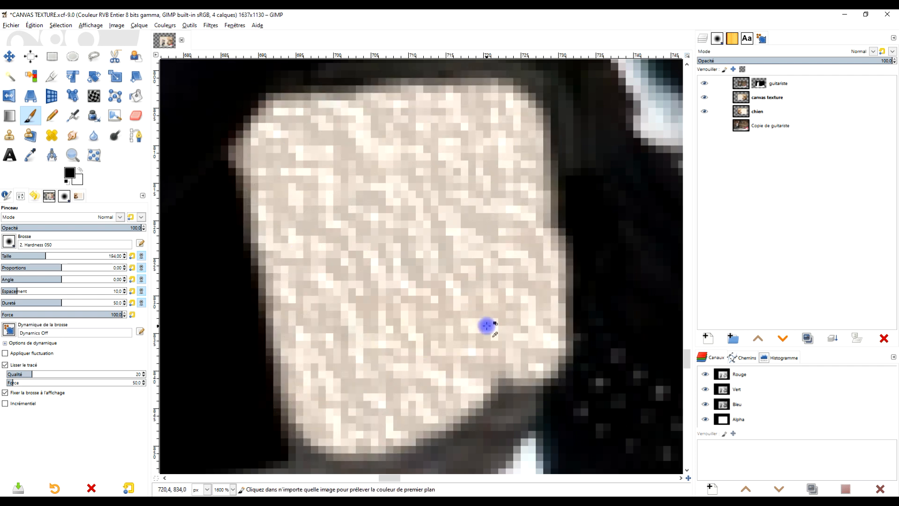
Step: Paint out the leftover wall on the mask along the raised boot down to its toe
scroll(482, 325, "down", 6)
scroll(476, 342, "up", 4)
scroll(460, 292, "up", 3)
mouse_move(463, 201)
left_mouse_down()
mouse_move(444, 261)
mouse_move(490, 185)
mouse_move(497, 196)
mouse_move(549, 145)
mouse_move(434, 306)
mouse_move(417, 266)
mouse_move(428, 257)
mouse_move(443, 176)
mouse_move(443, 252)
mouse_move(332, 249)
mouse_move(370, 305)
mouse_move(404, 401)
mouse_move(476, 255)
mouse_move(459, 285)
left_mouse_up()
scroll(437, 335, "down", 5)
scroll(436, 318, "up", 7)
mouse_move(437, 318)
left_mouse_down()
mouse_move(457, 280)
mouse_move(468, 285)
mouse_move(445, 301)
mouse_move(479, 302)
mouse_move(450, 298)
mouse_move(421, 167)
mouse_move(477, 182)
left_mouse_up()
scroll(542, 201, "down", 6)
scroll(485, 233, "up", 8)
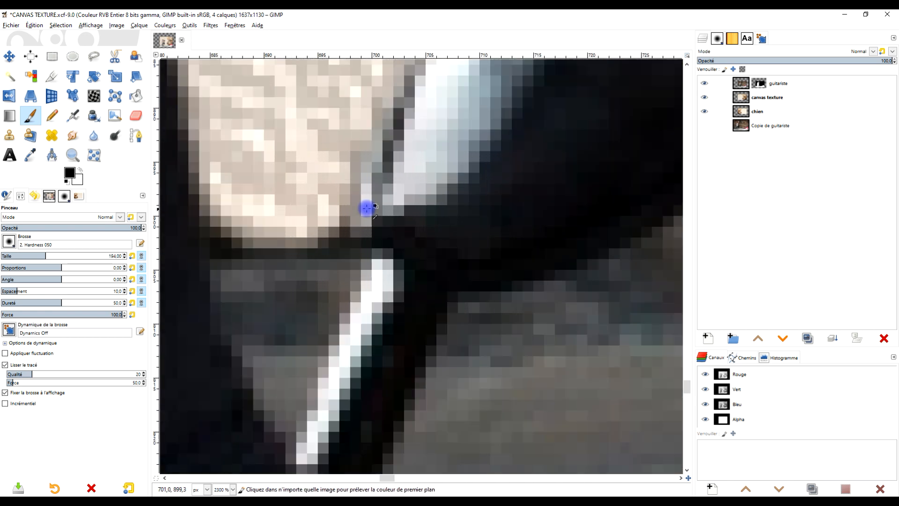
mouse_move(321, 244)
left_mouse_down()
mouse_move(301, 240)
mouse_move(539, 218)
left_mouse_up()
mouse_move(473, 223)
left_mouse_down()
mouse_move(363, 234)
mouse_move(609, 230)
mouse_move(341, 241)
left_mouse_up()
Step: Paint out the remaining wall on the mask along the inner calf and beneath the coat flap
scroll(476, 219, "down", 7)
scroll(476, 219, "down", 4)
scroll(493, 220, "up", 7)
scroll(431, 287, "up", 4)
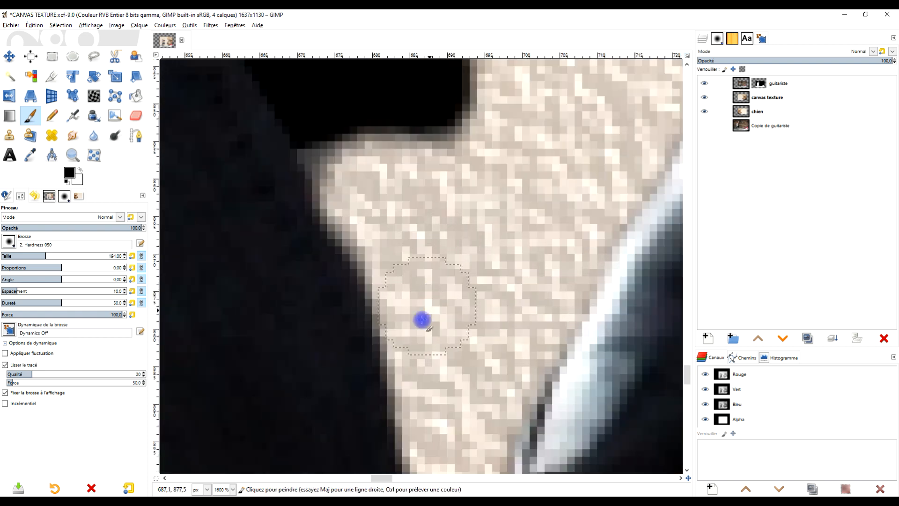
mouse_move(419, 438)
left_mouse_down()
mouse_move(401, 347)
mouse_move(392, 452)
left_mouse_up()
left_click_drag(437, 369, 471, 177)
mouse_move(464, 285)
left_mouse_down()
mouse_move(450, 311)
mouse_move(480, 279)
left_mouse_up()
scroll(519, 235, "down", 8)
scroll(531, 229, "up", 7)
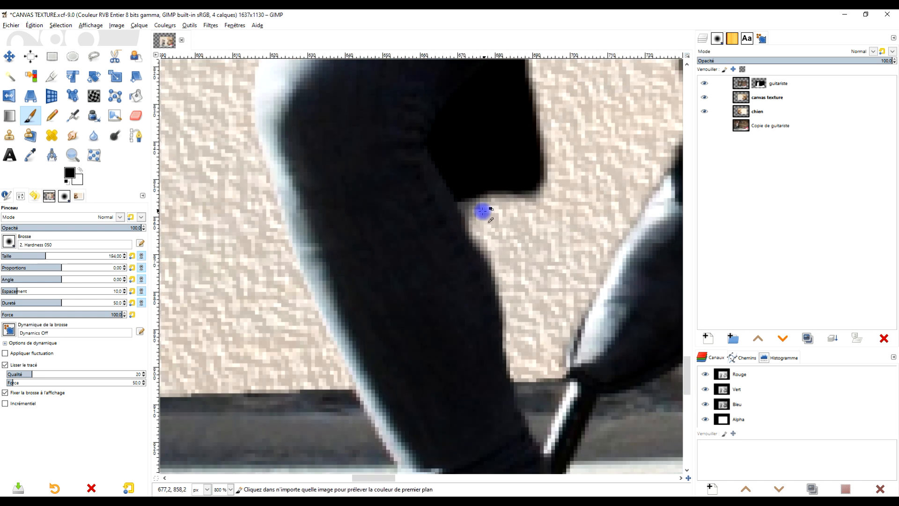
mouse_move(452, 203)
left_mouse_down()
mouse_move(616, 195)
mouse_move(590, 197)
left_mouse_up()
Step: Select the Hardness 100 brush and paint straight black mask strokes along the coat flap's lower edge and the inner calf
left_click(10, 242)
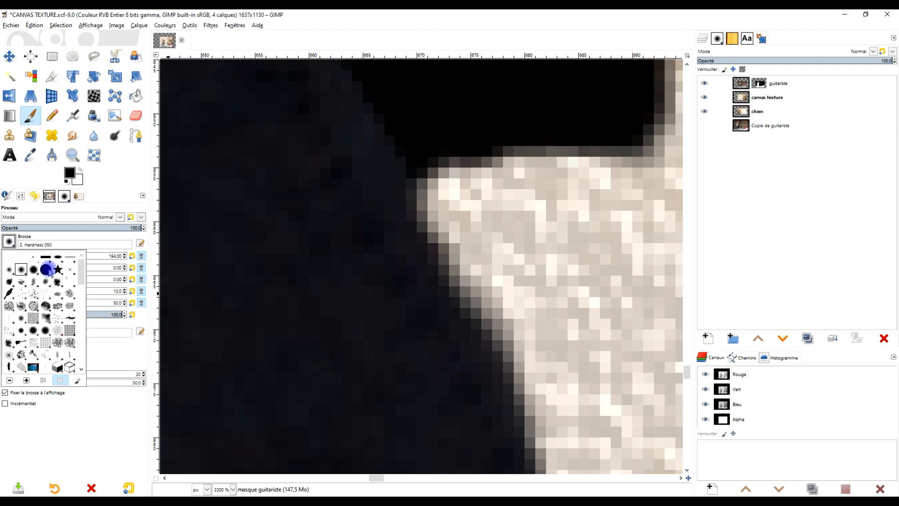
left_click(48, 268)
left_click(435, 179)
left_click(661, 161, "shift")
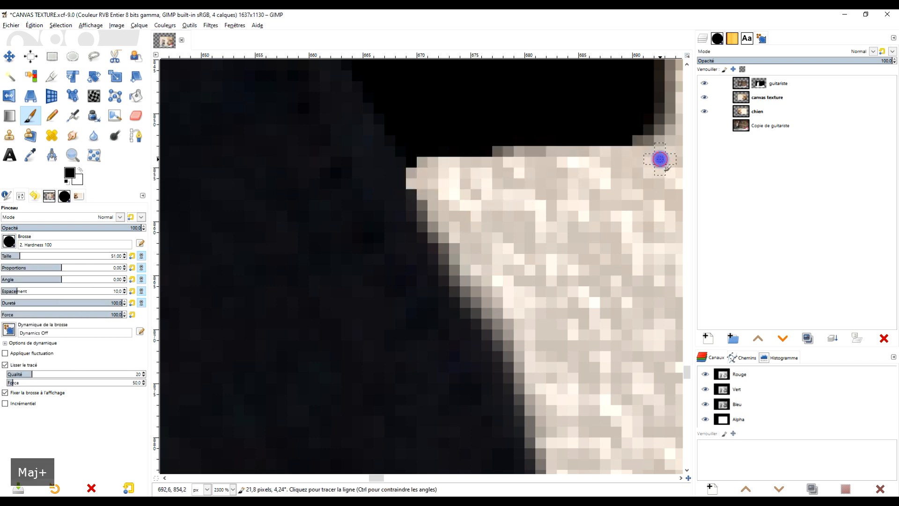
left_click(423, 188)
left_click(545, 382, "shift")
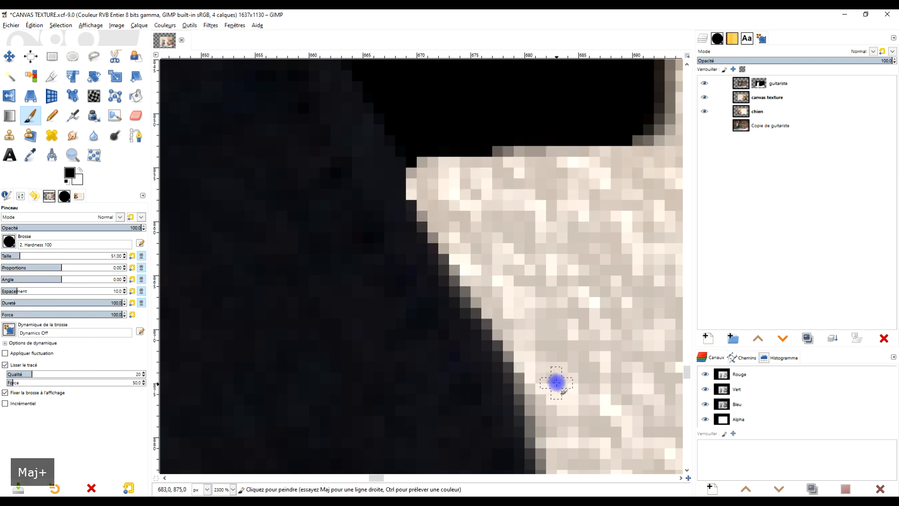
Step: Restore the inner calf's edge on the mask with white straight strokes from the coat flap down toward the pavement
scroll(571, 379, "down", 4)
scroll(535, 297, "down", 2)
scroll(519, 270, "up", 5)
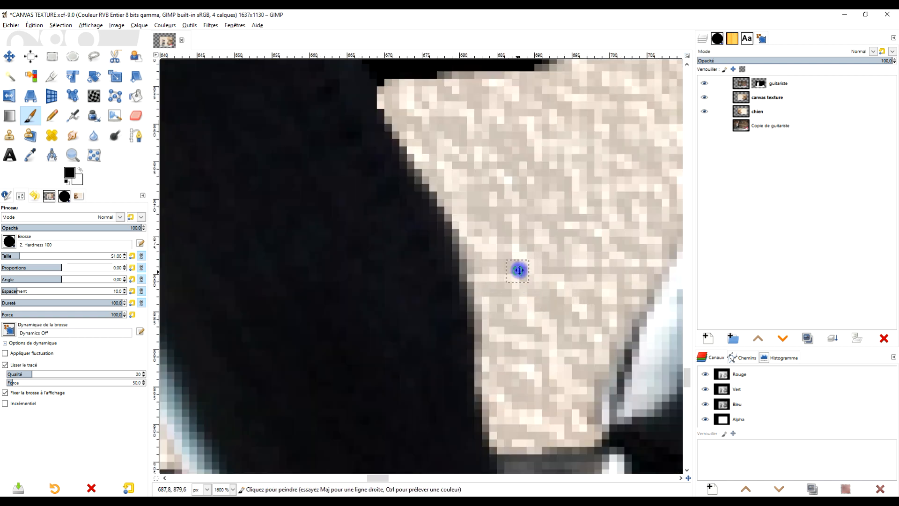
left_click(82, 169)
left_click(466, 316)
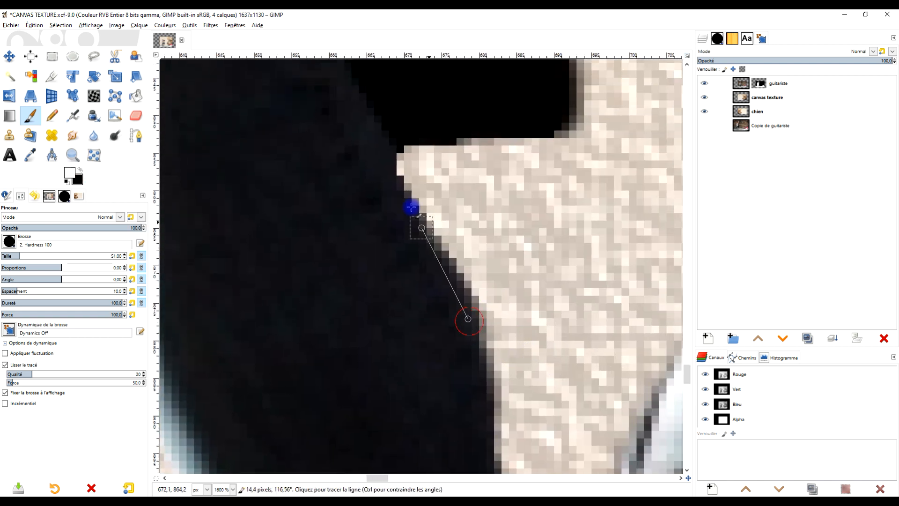
left_click(371, 150, "shift")
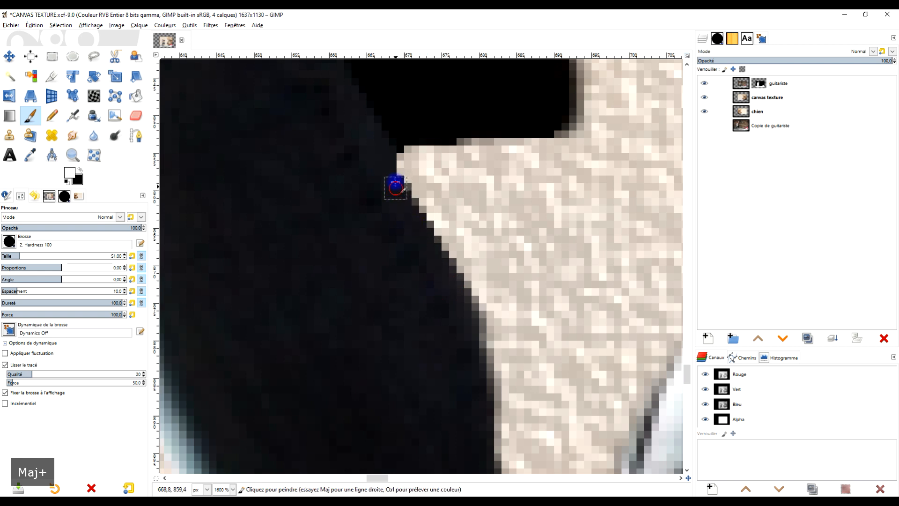
left_click_drag(583, 279, 554, 75)
left_click_drag(455, 130, 462, 287)
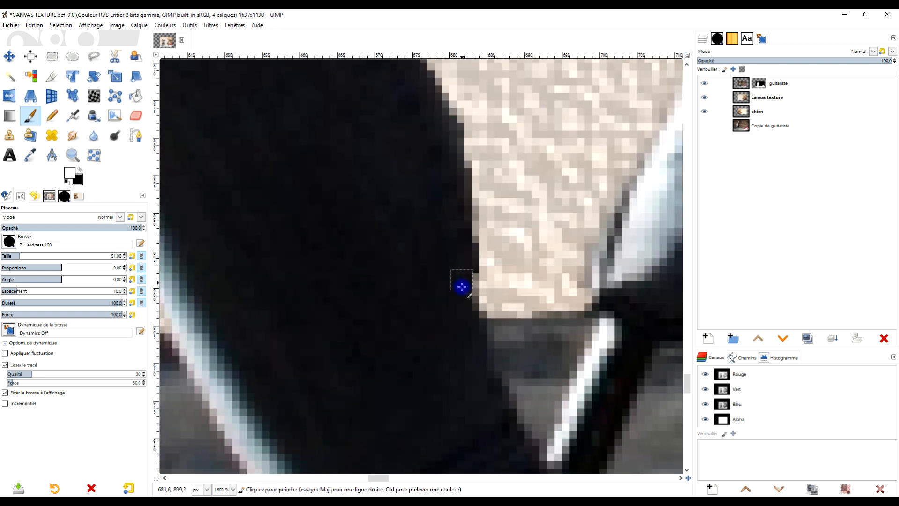
Step: Restore the edges of the coat flap between the legs by painting white straight strokes on the mask
scroll(472, 334, "down", 7)
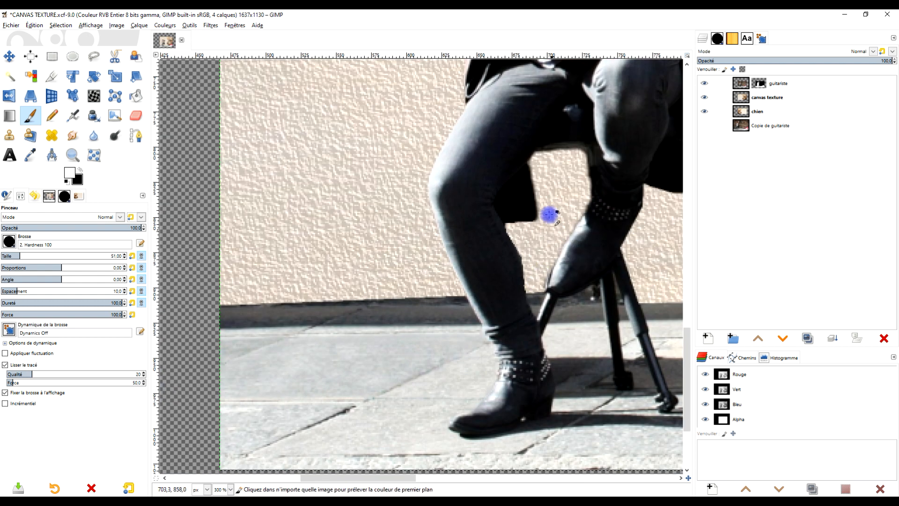
scroll(542, 187, "up", 2)
scroll(567, 286, "up", 3)
left_click_drag(549, 377, 504, 257)
scroll(504, 257, "up", 2)
left_click(460, 327)
left_click(417, 82, "shift")
scroll(516, 229, "down", 3)
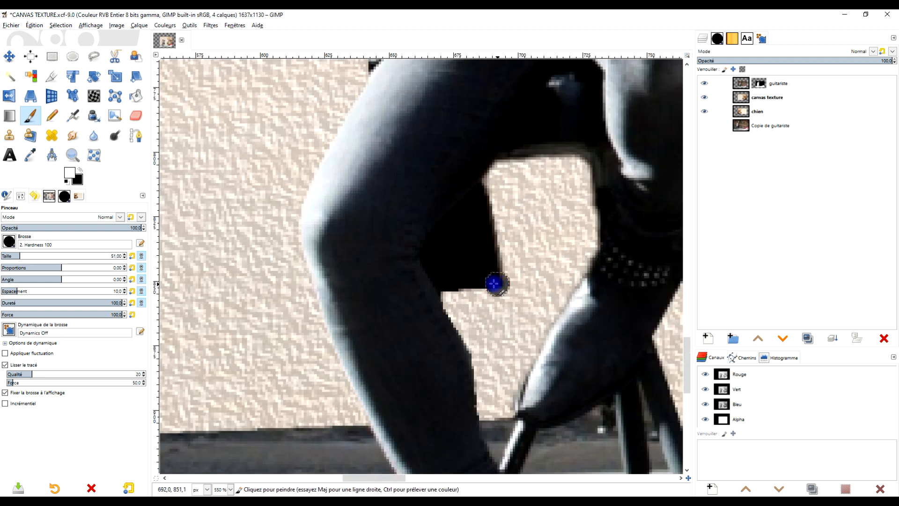
left_click(484, 186)
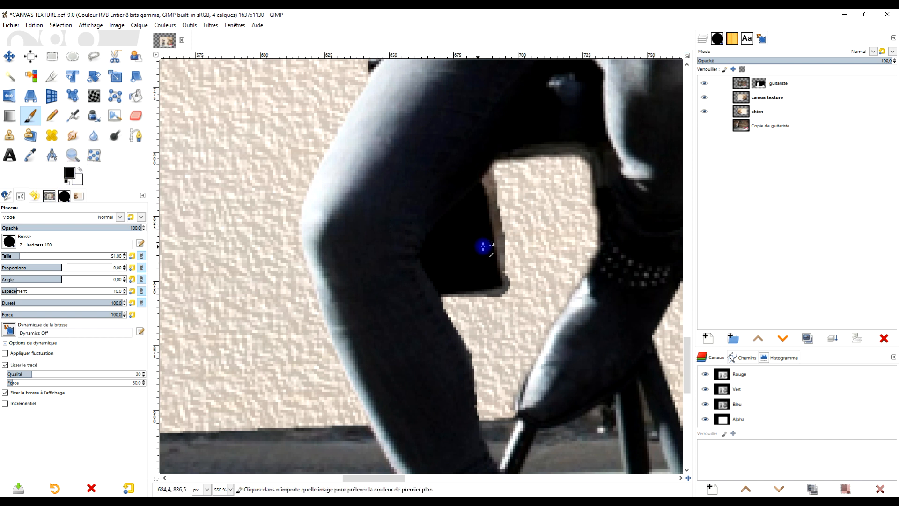
Step: Paint black on the mask to trim the wall fringe around the coat flap and along the opening's upper edge
scroll(487, 244, "up", 2)
left_click(496, 317)
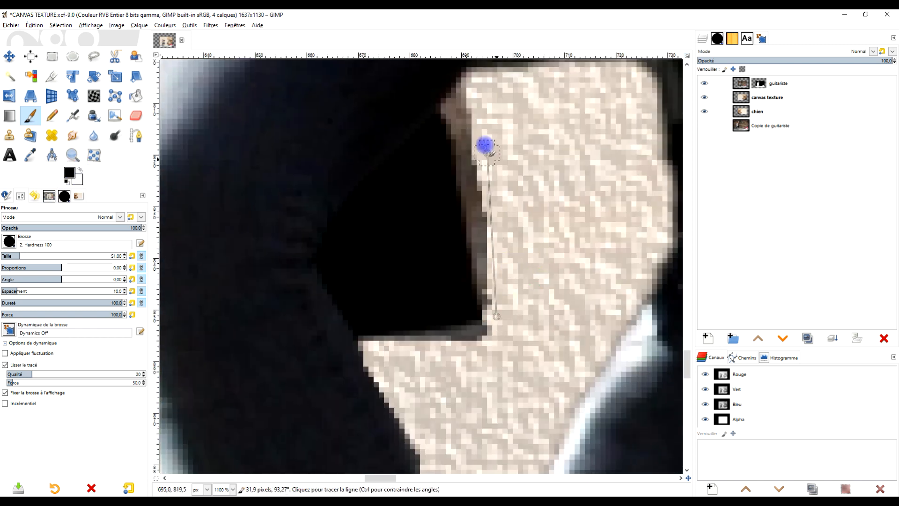
left_click(459, 102, "shift")
left_click_drag(497, 117, 495, 221)
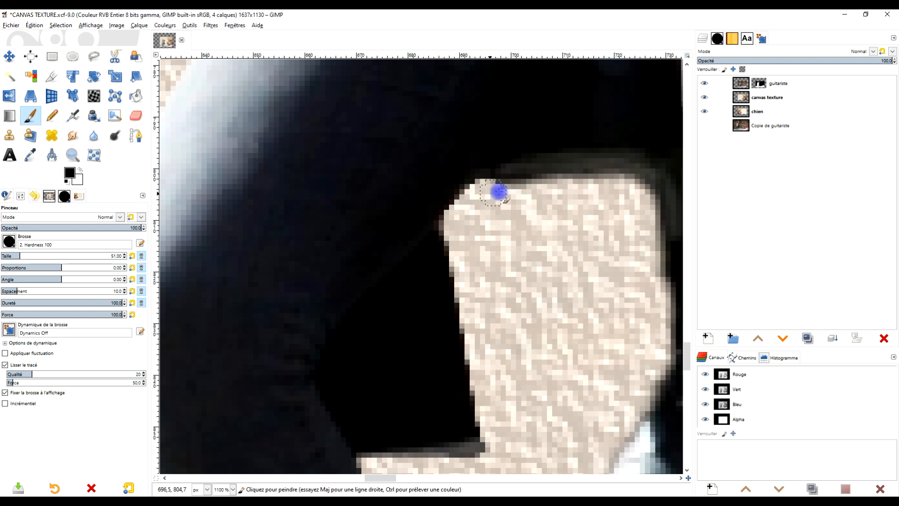
mouse_move(535, 187)
left_mouse_down()
mouse_move(592, 170)
mouse_move(624, 179)
mouse_move(648, 204)
mouse_move(659, 320)
mouse_move(582, 257)
left_mouse_up()
scroll(645, 329, "down", 4)
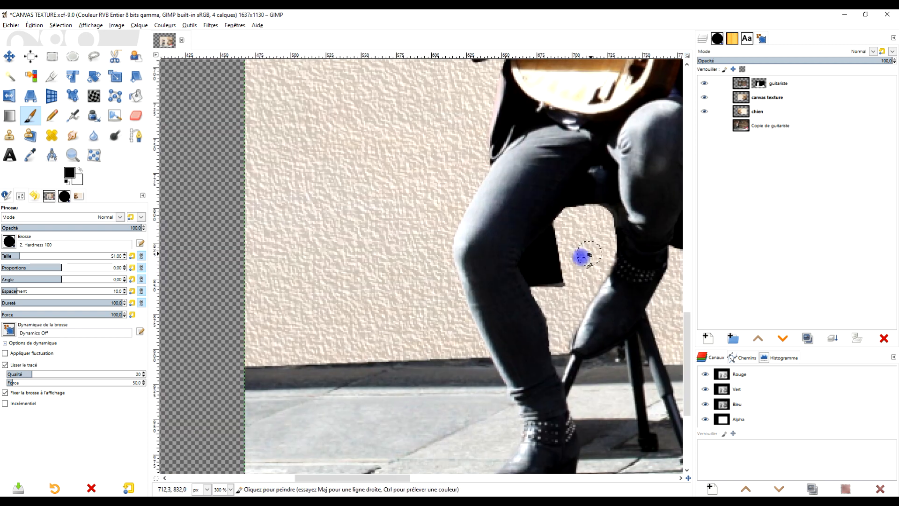
scroll(562, 284, "up", 3)
left_click_drag(576, 296, 533, 306)
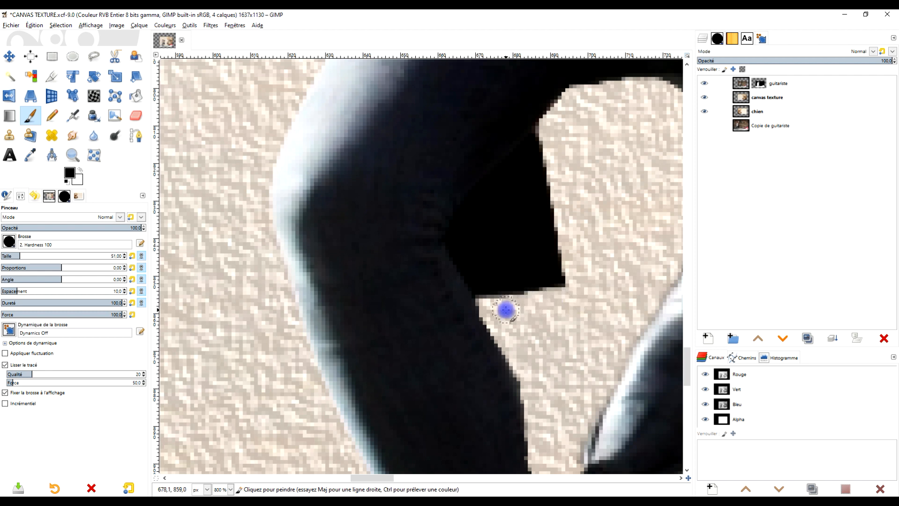
Step: Examine the cleaned opening between the legs, the boot edges and the overall composite
scroll(626, 301, "down", 5)
scroll(517, 257, "up", 3)
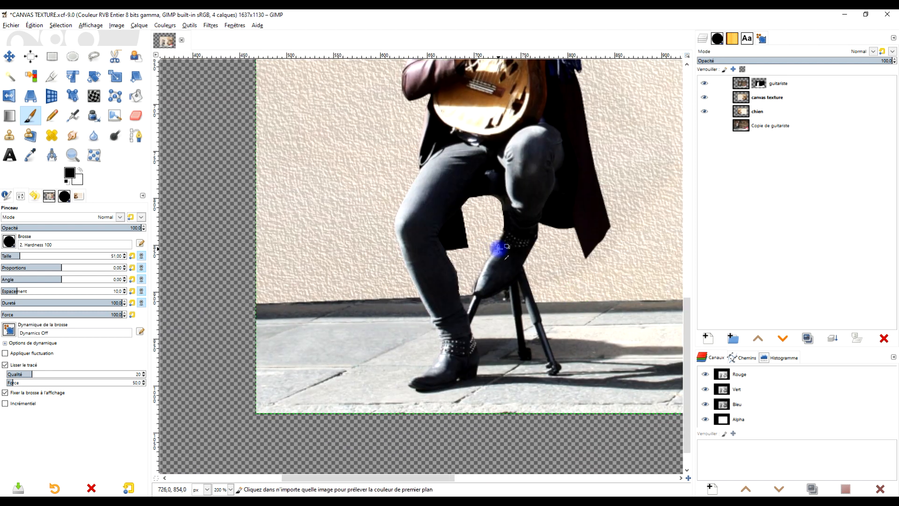
scroll(461, 280, "up", 2)
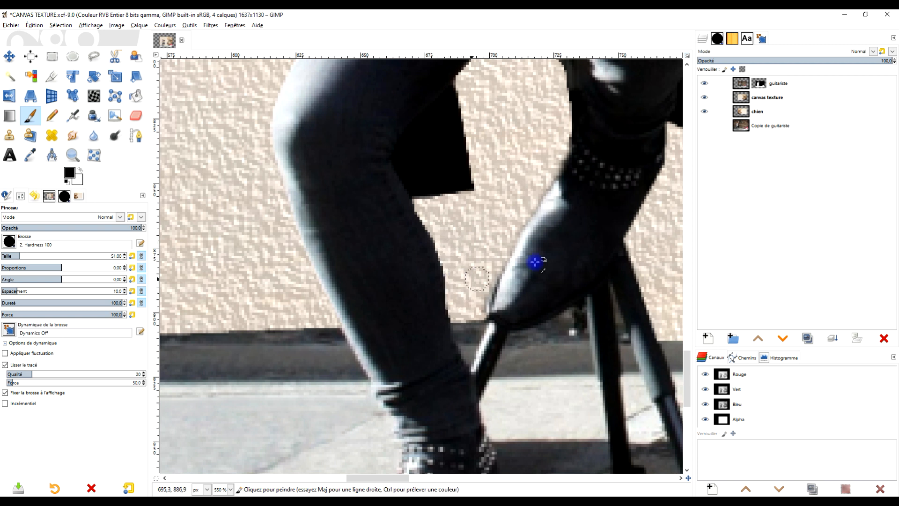
scroll(534, 261, "down", 5)
scroll(588, 217, "up", 6)
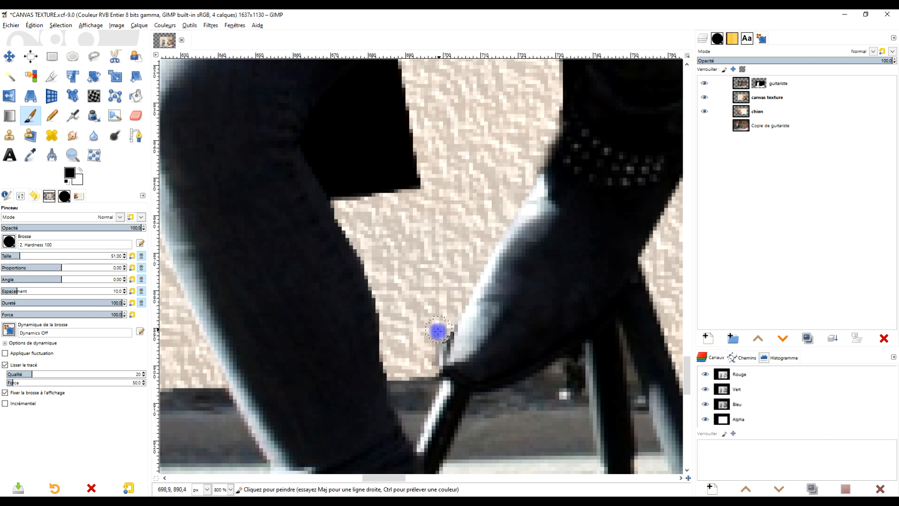
scroll(428, 361, "down", 6)
scroll(502, 257, "up", 1)
scroll(538, 245, "up", 1)
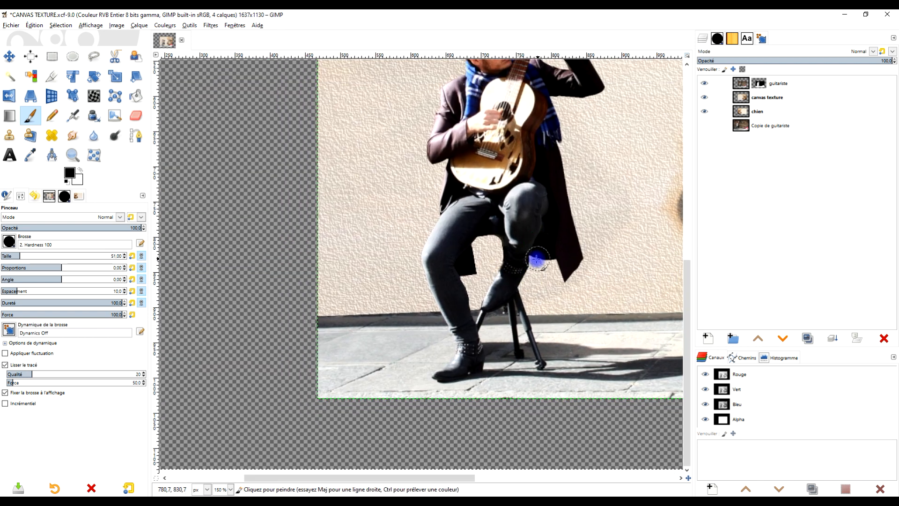
scroll(608, 232, "down", 1)
left_click_drag(607, 232, 479, 271)
scroll(480, 268, "up", 1)
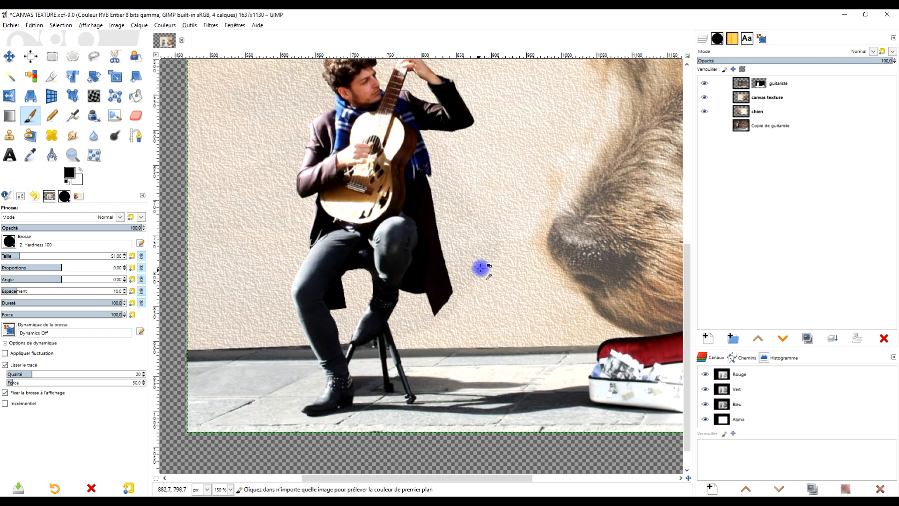
scroll(481, 266, "down", 2)
scroll(481, 267, "up", 1)
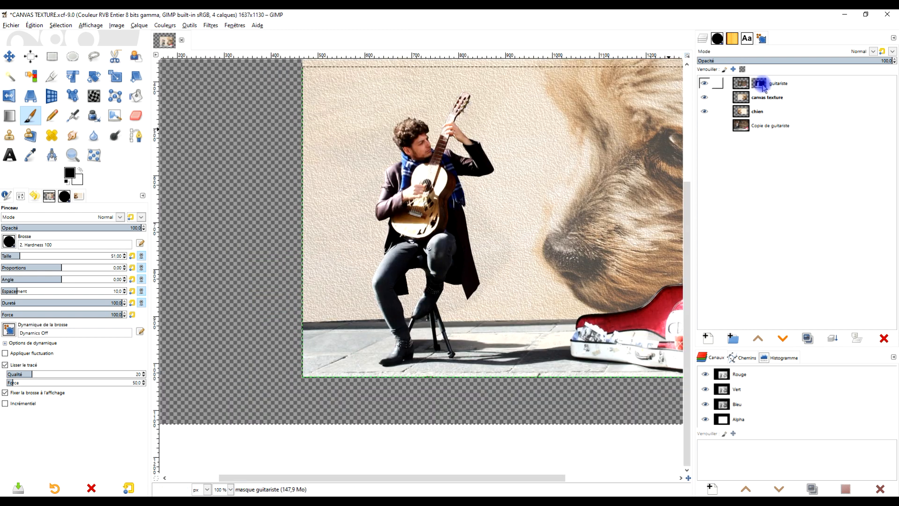
Step: Display the guitariste layer mask alone and paint the grey residue between the legs black with brush size 109
right_click(762, 86)
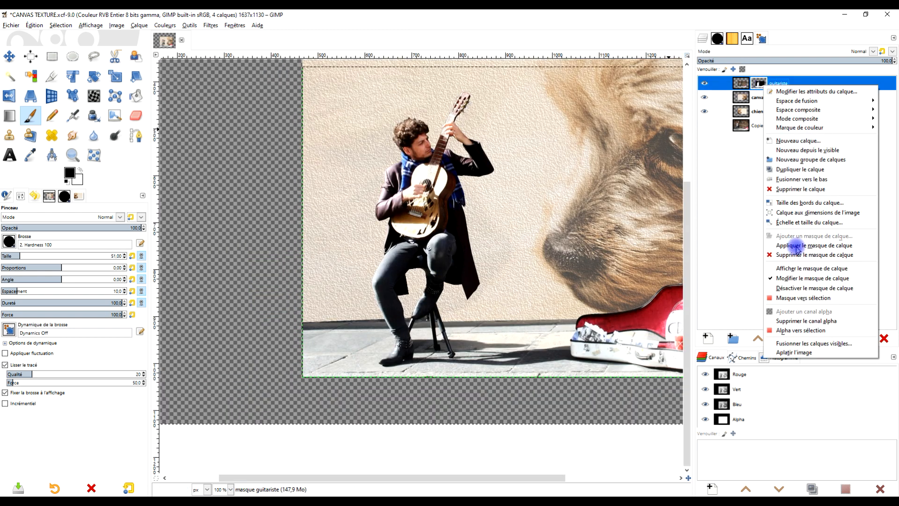
left_click(801, 270)
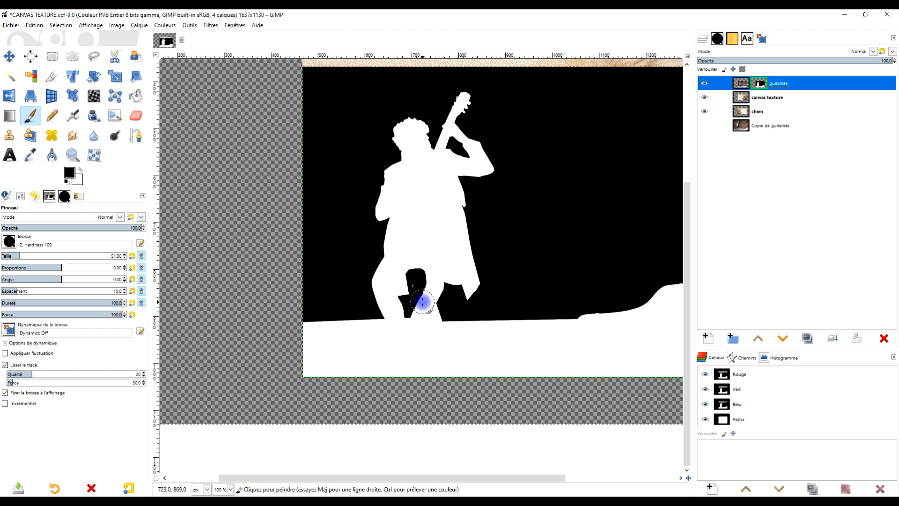
scroll(422, 302, "up", 6)
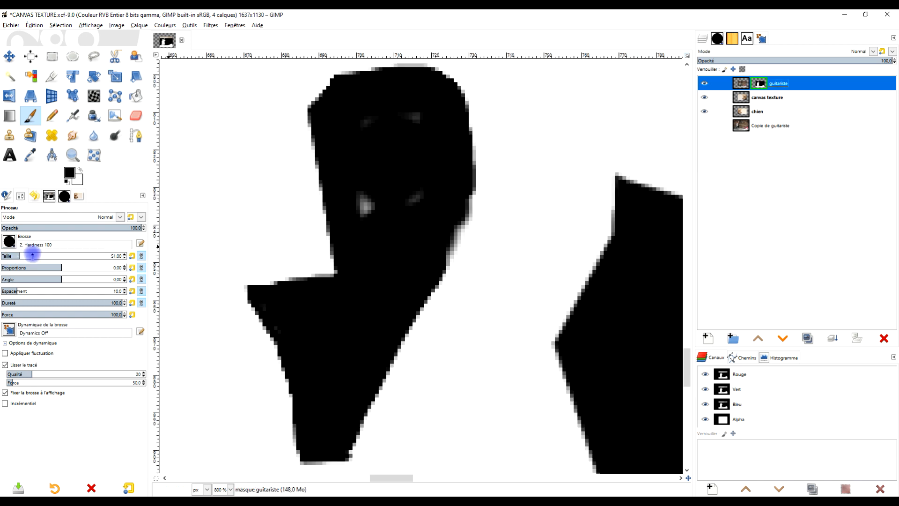
left_click(33, 255)
mouse_move(373, 209)
left_mouse_down()
mouse_move(402, 197)
mouse_move(425, 171)
mouse_move(374, 130)
left_mouse_up()
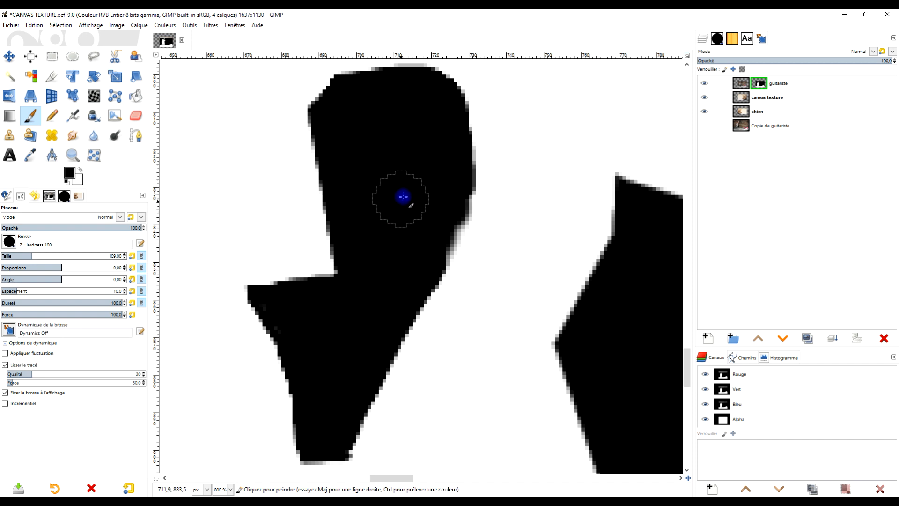
scroll(407, 199, "down", 3)
scroll(405, 195, "up", 4)
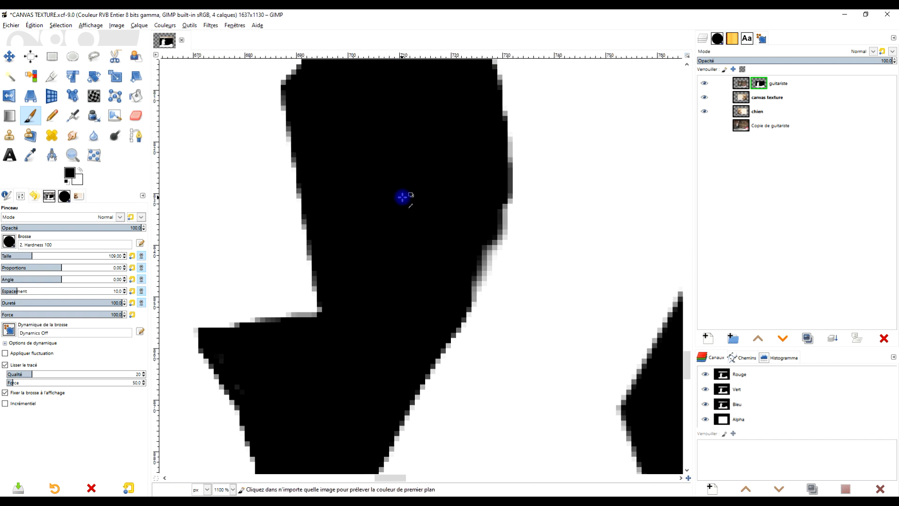
scroll(353, 149, "down", 3)
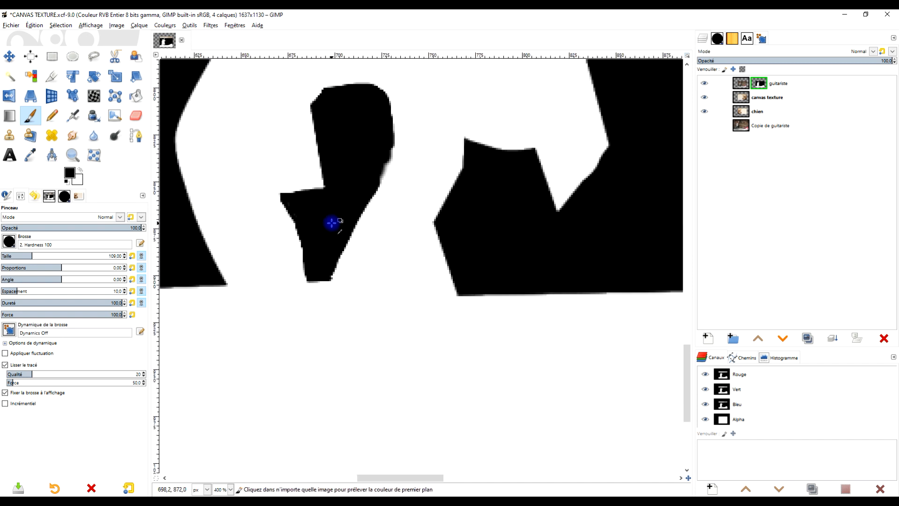
left_click_drag(332, 211, 333, 306)
scroll(339, 222, "up", 2)
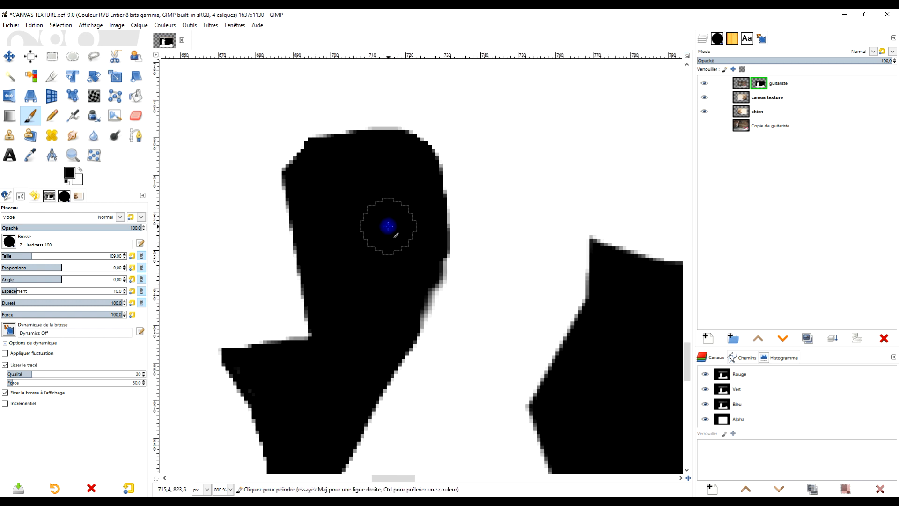
Step: Paint the grey residue on the opening's edge black and return from the mask display to the composite
mouse_move(396, 309)
left_mouse_down()
mouse_move(407, 293)
mouse_move(398, 318)
left_mouse_up()
right_click(759, 83)
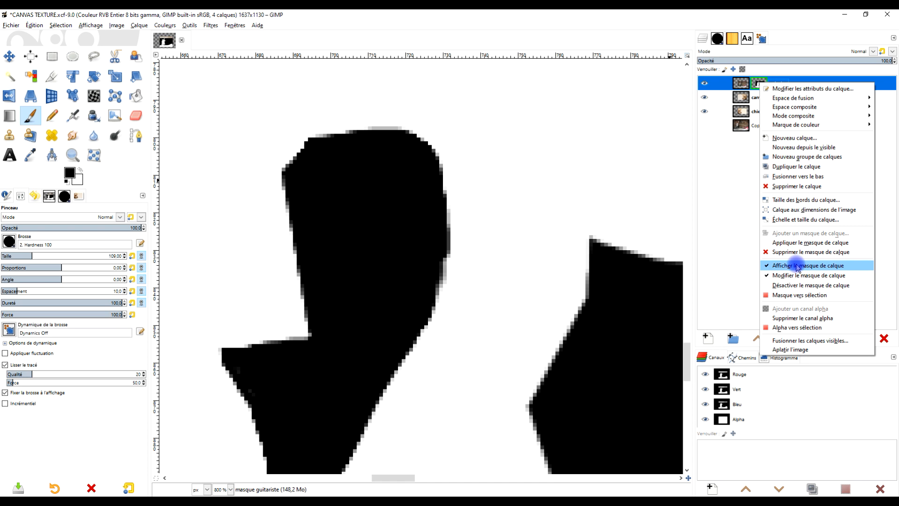
left_click(797, 265)
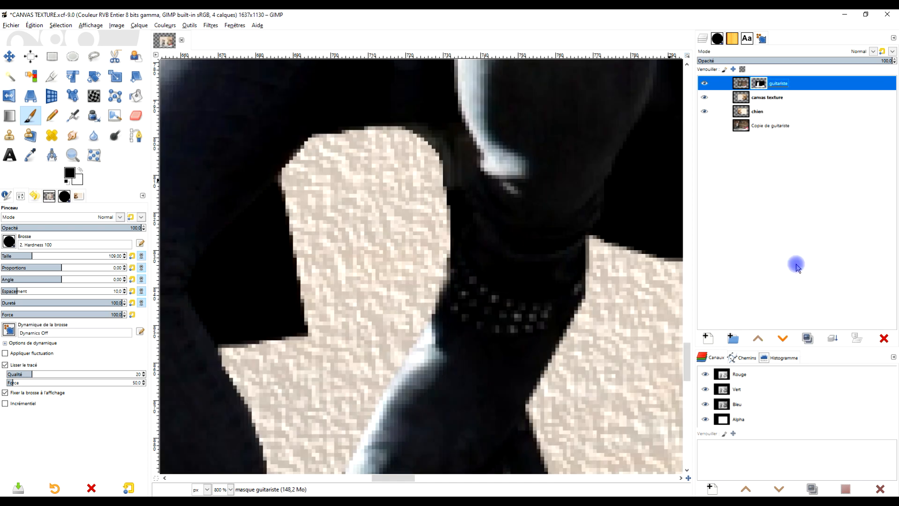
Step: Display the guitariste layer mask again and select its white area by colour
right_click(759, 84)
left_click(760, 264)
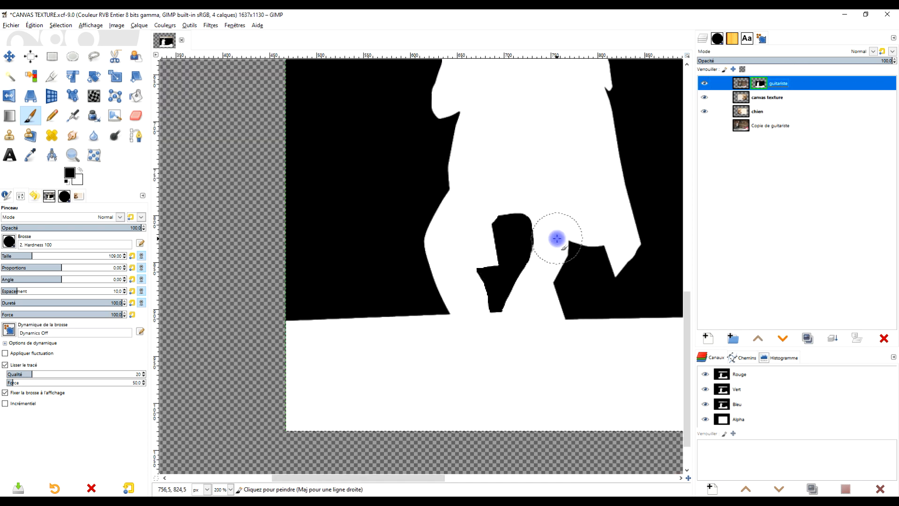
scroll(557, 239, "down", 4, "ctrl")
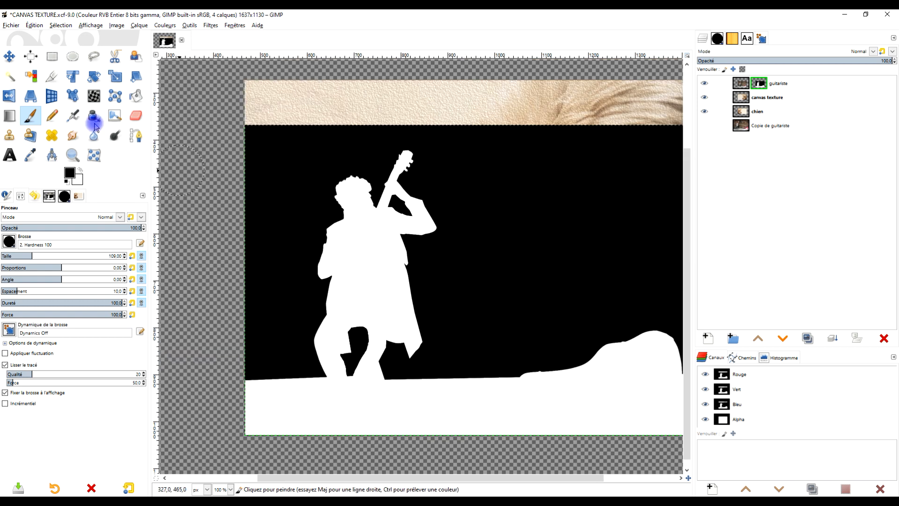
left_click(31, 76)
scroll(352, 171, "up", 5)
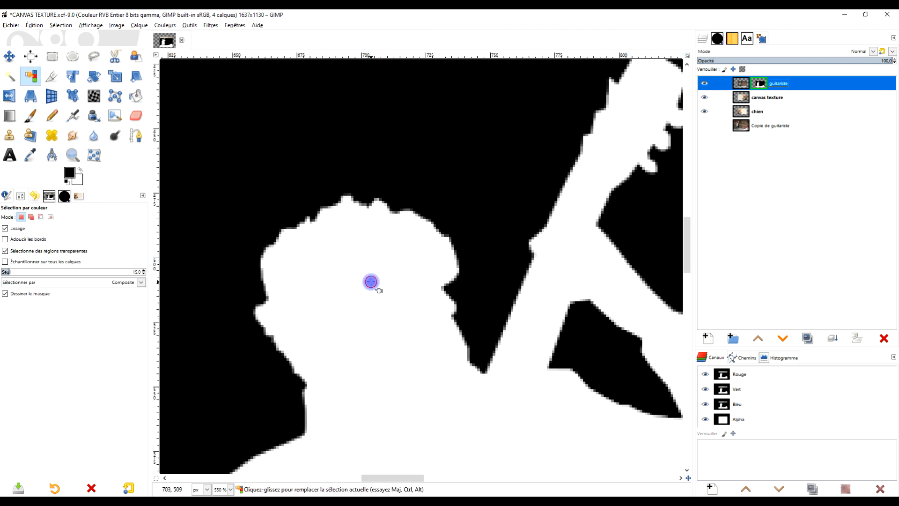
left_click(371, 281)
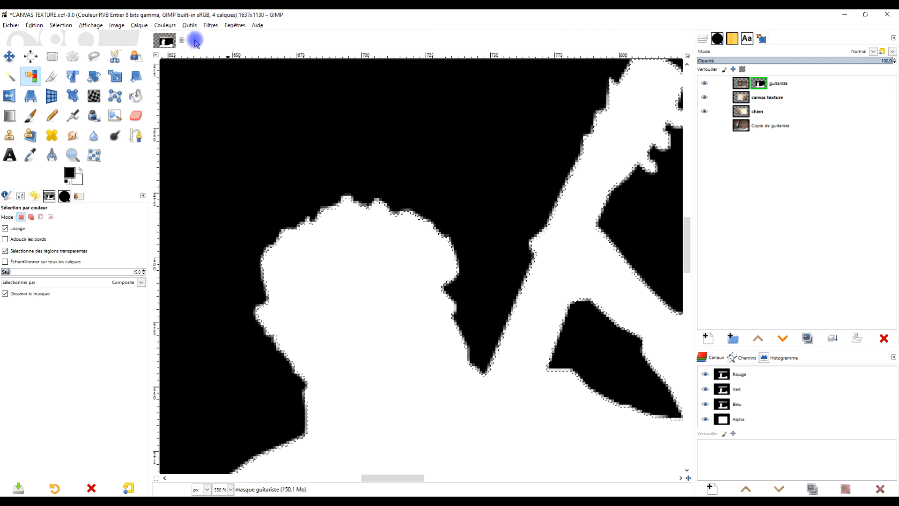
Step: Grow the selection by 1 px
left_click(60, 26)
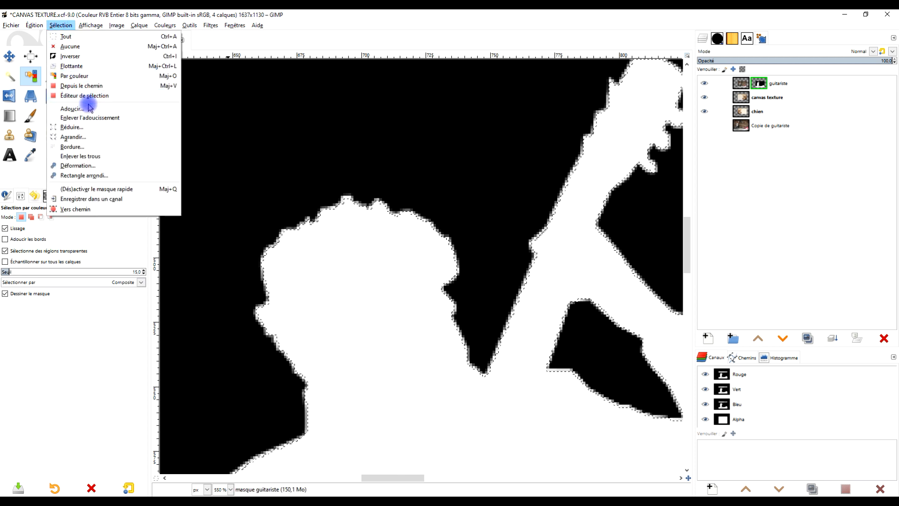
left_click(89, 137)
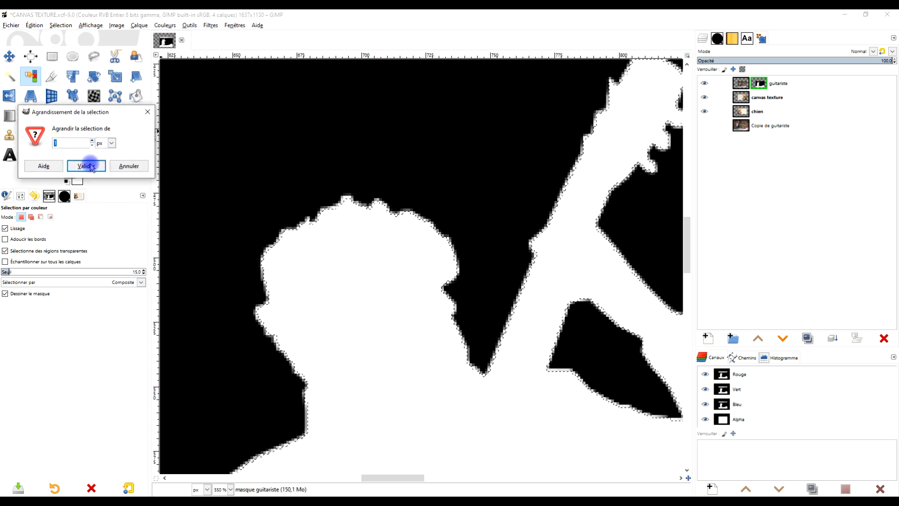
left_click(88, 166)
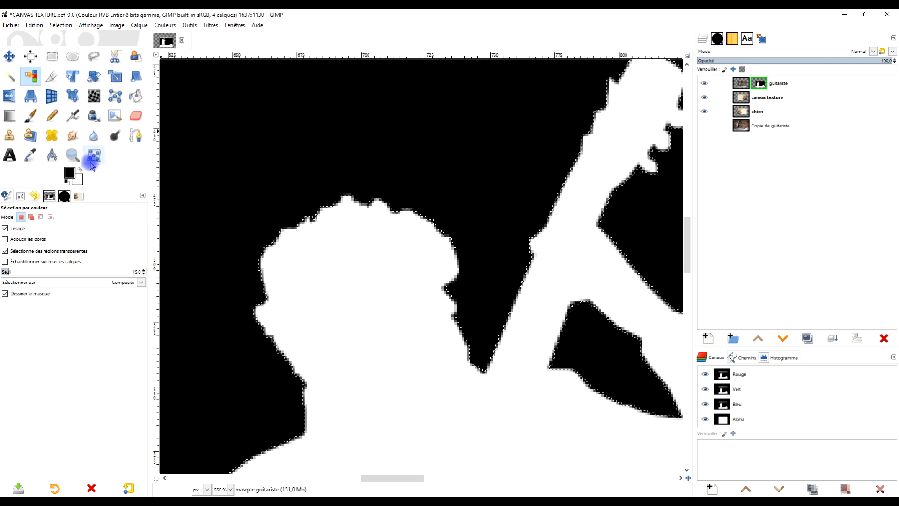
Step: Start a Gaussian blur on the selected mask area and hide the mask display to preview it on the composite
left_click(209, 27)
mouse_move(235, 76)
left_click(356, 86)
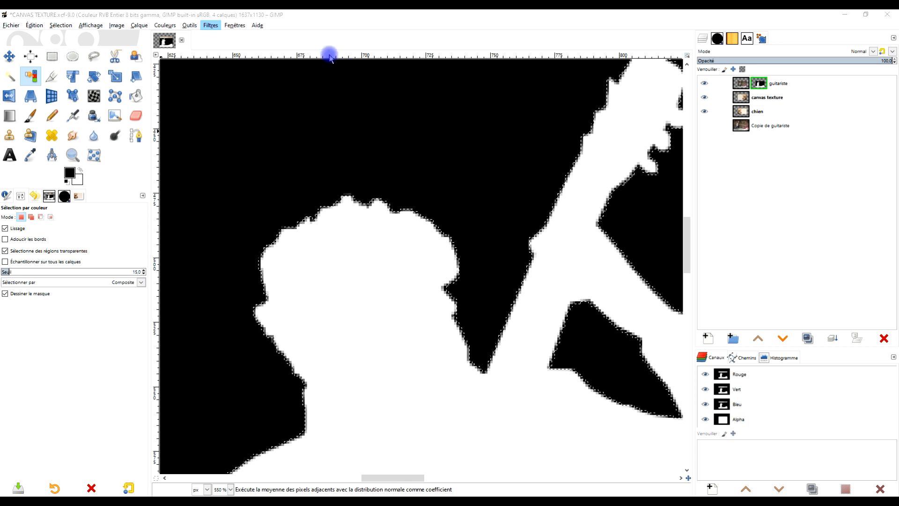
right_click(760, 86)
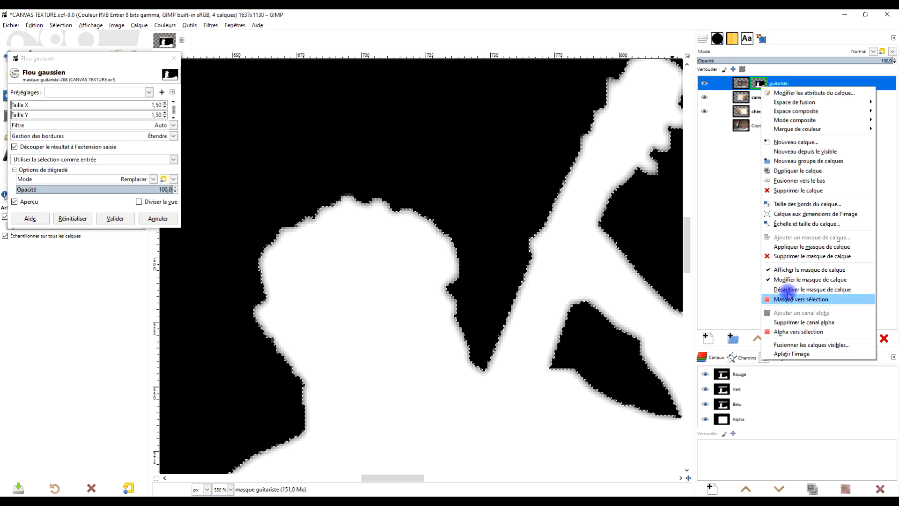
left_click(790, 258)
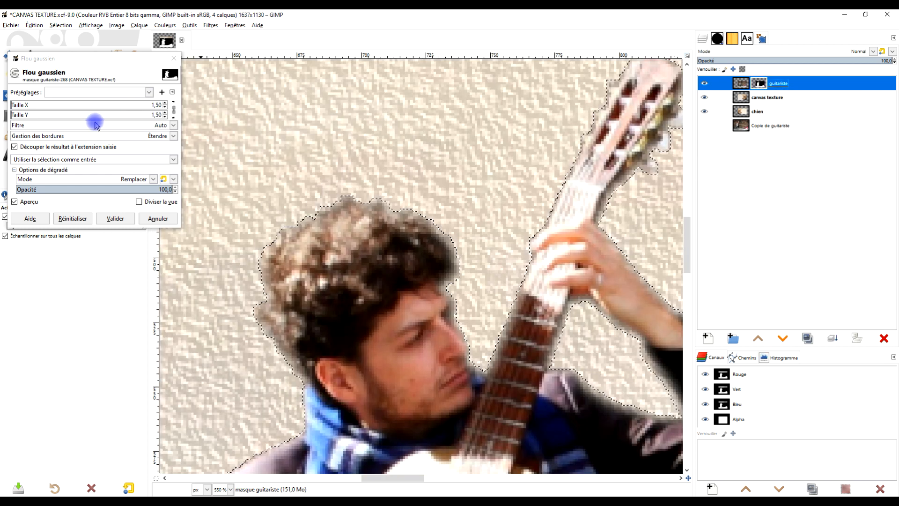
Step: Set the Gaussian blur size to 0,75 in X and Y and apply it to the mask edges
left_click(19, 202)
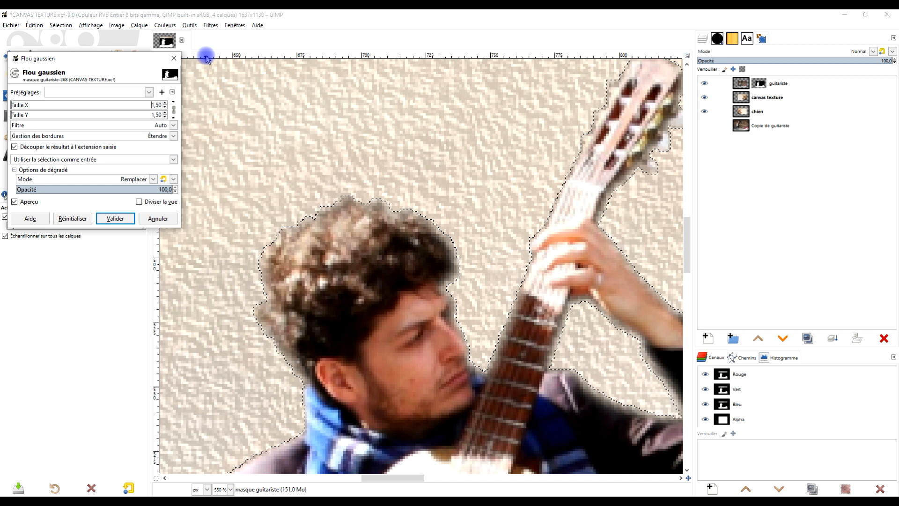
key("Delete")
key("Delete")
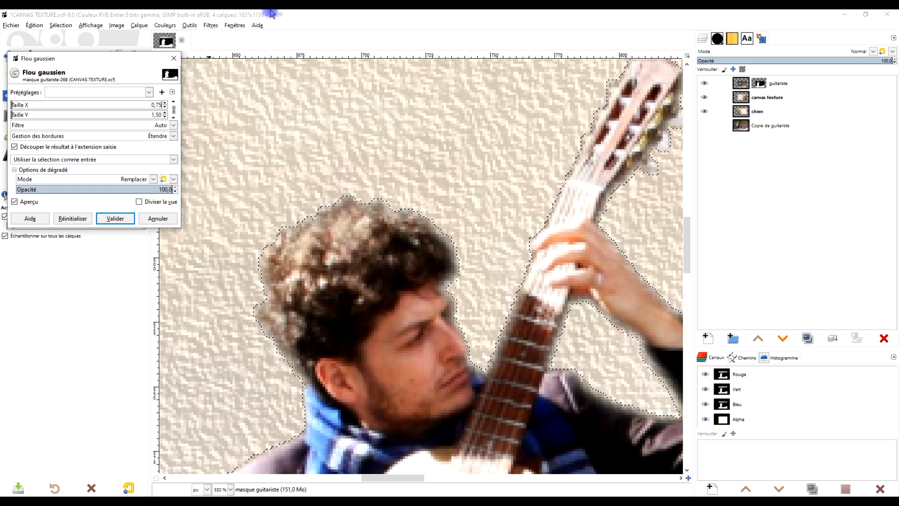
key("Tab")
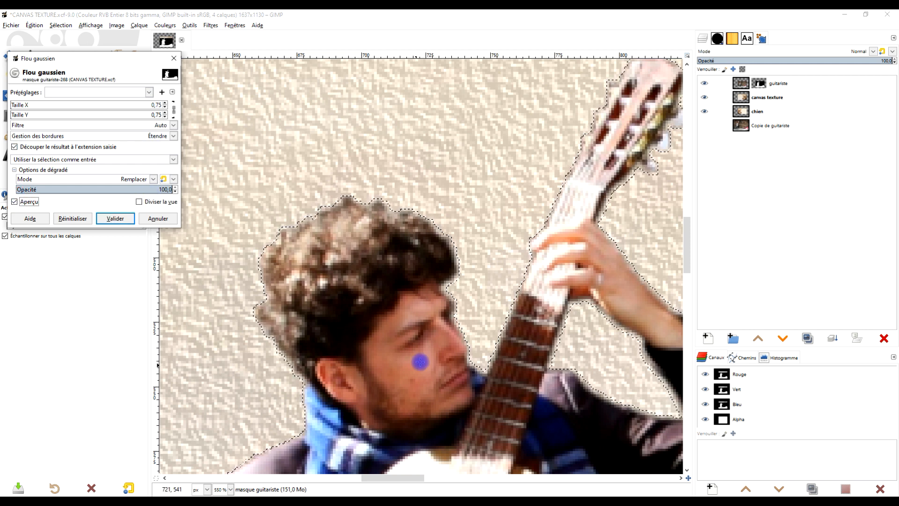
scroll(421, 360, "down", 5)
scroll(400, 247, "up", 4)
scroll(400, 247, "up", 1)
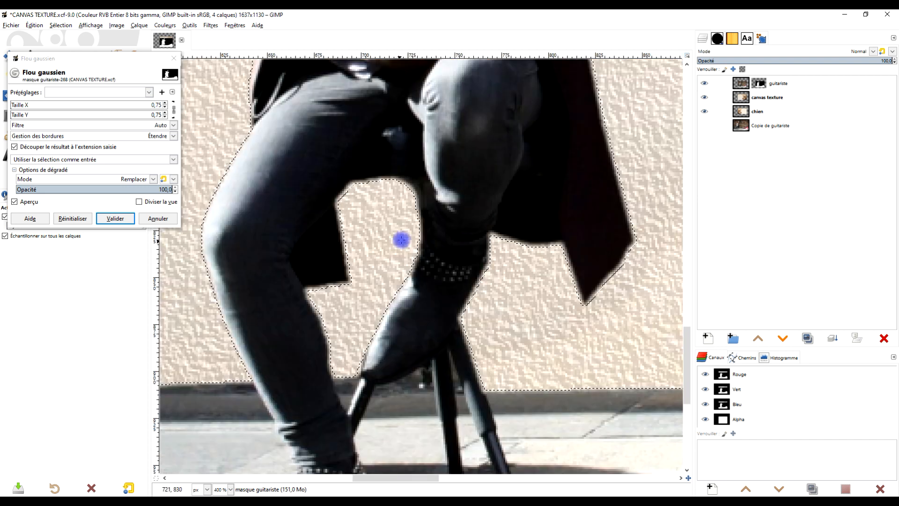
left_click(105, 219)
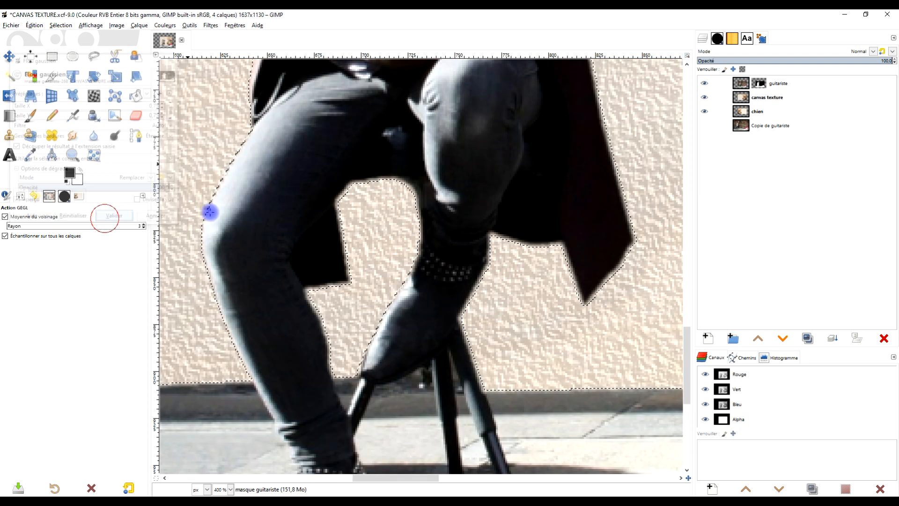
Step: Clear the selection around the guitarist, pavement and guitar case
scroll(426, 267, "down", 5)
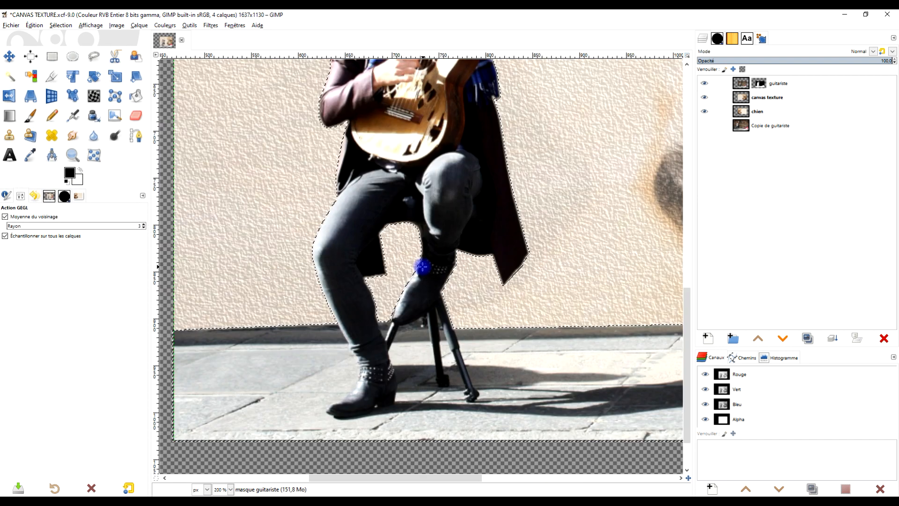
scroll(467, 246, "up", 2)
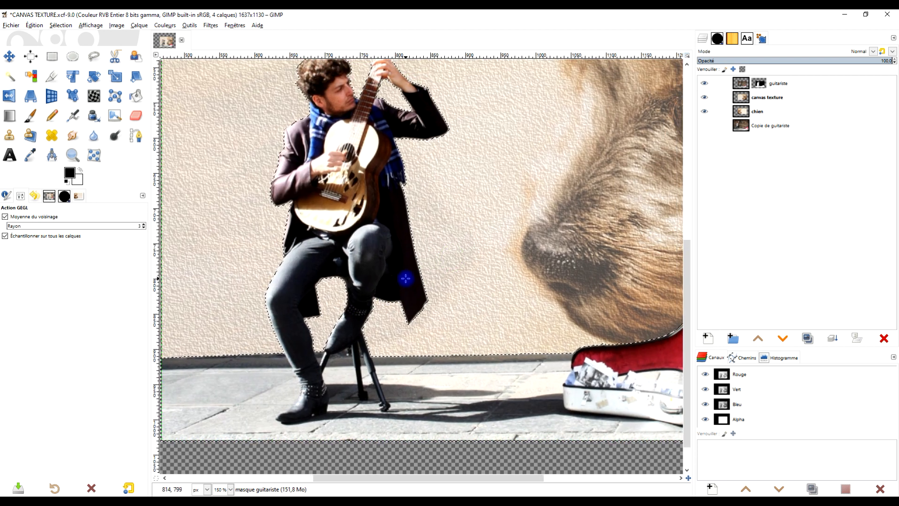
scroll(406, 279, "down", 1)
left_click_drag(423, 263, 337, 306)
left_click(61, 26)
left_click(85, 46)
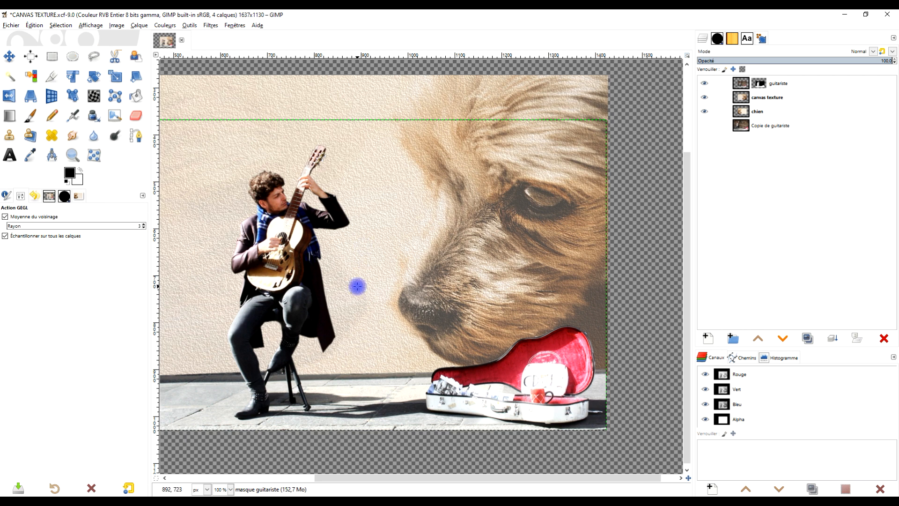
Step: Move the guitariste layer down and back up to fit its pavement against the lower edge of the canvas texture
scroll(422, 308, "up", 4)
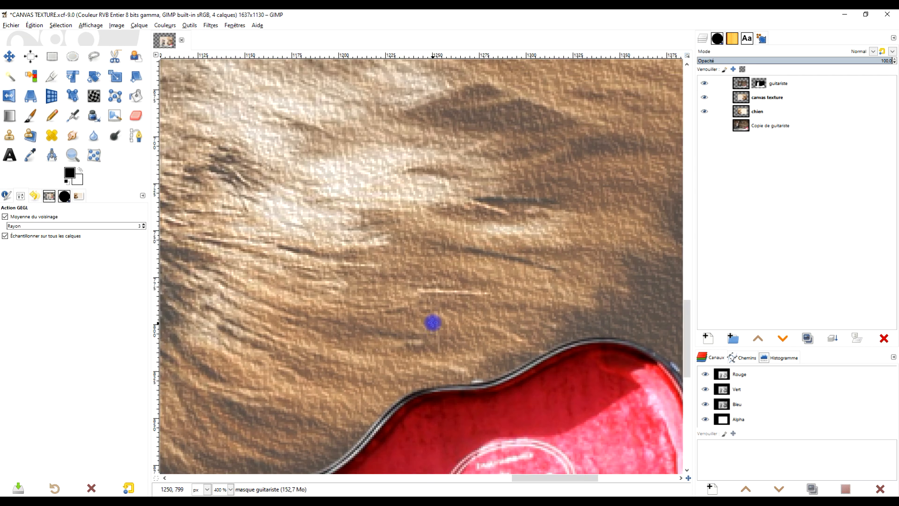
scroll(432, 322, "down", 4)
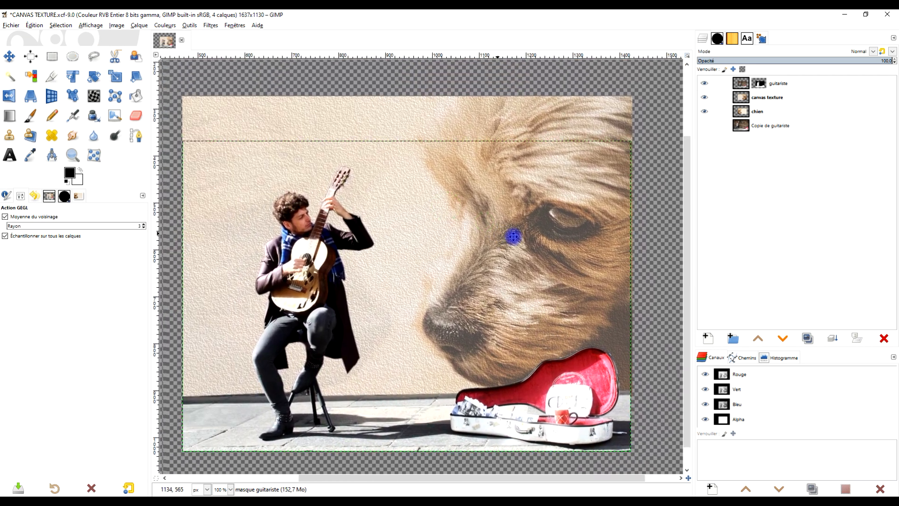
left_click_drag(514, 236, 516, 238)
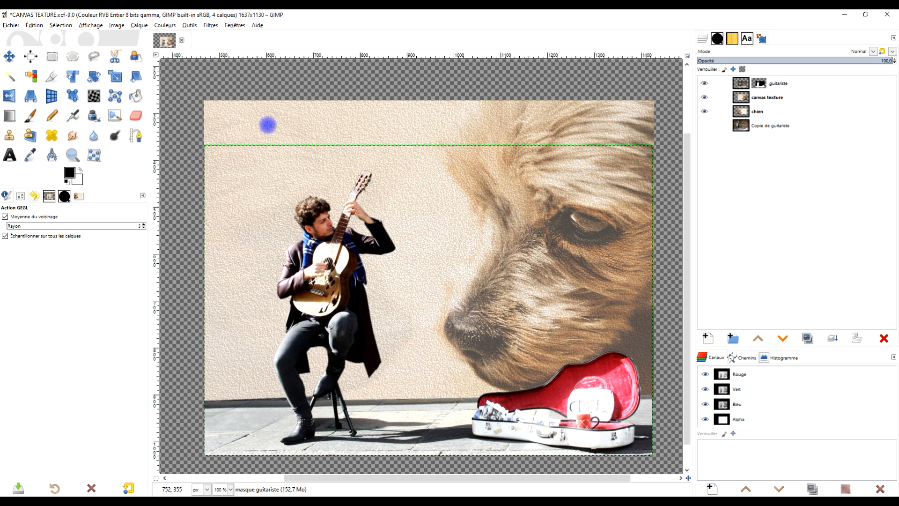
left_click(8, 56)
left_click(762, 97)
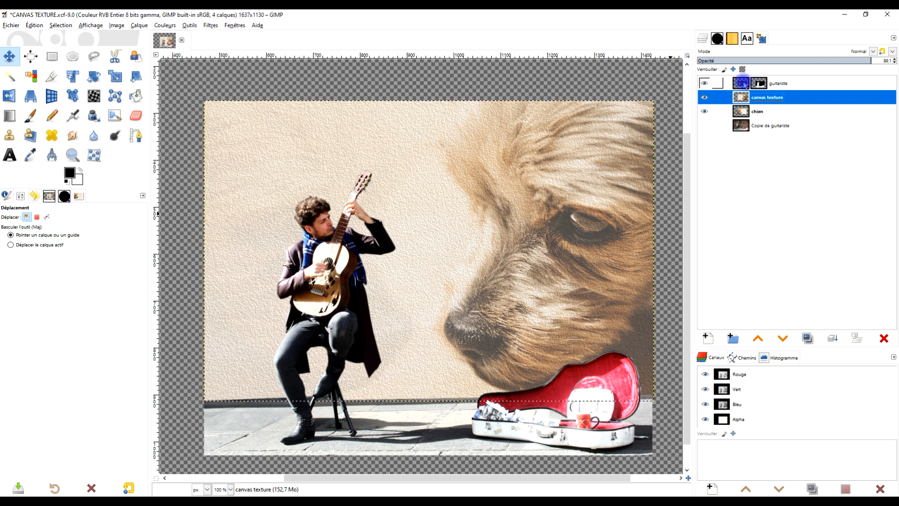
left_click(765, 84)
left_click_drag(350, 291, 352, 303)
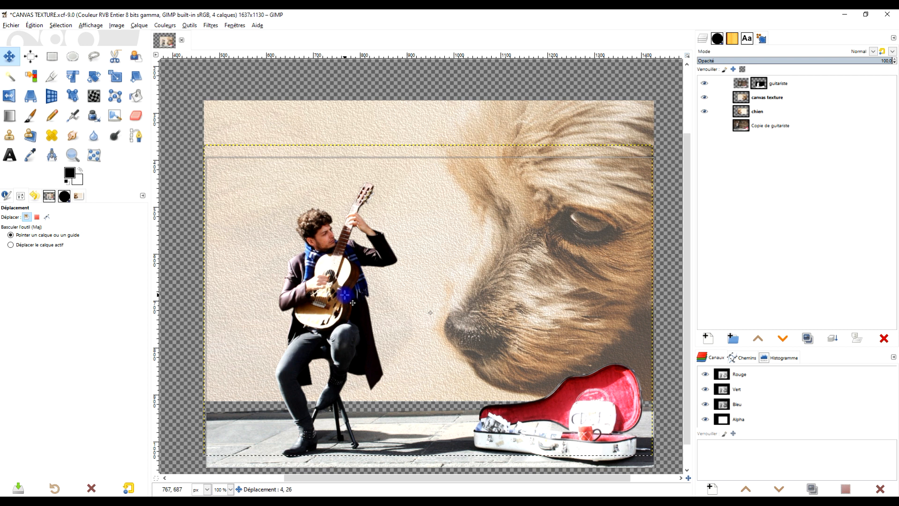
left_click_drag(352, 303, 350, 291)
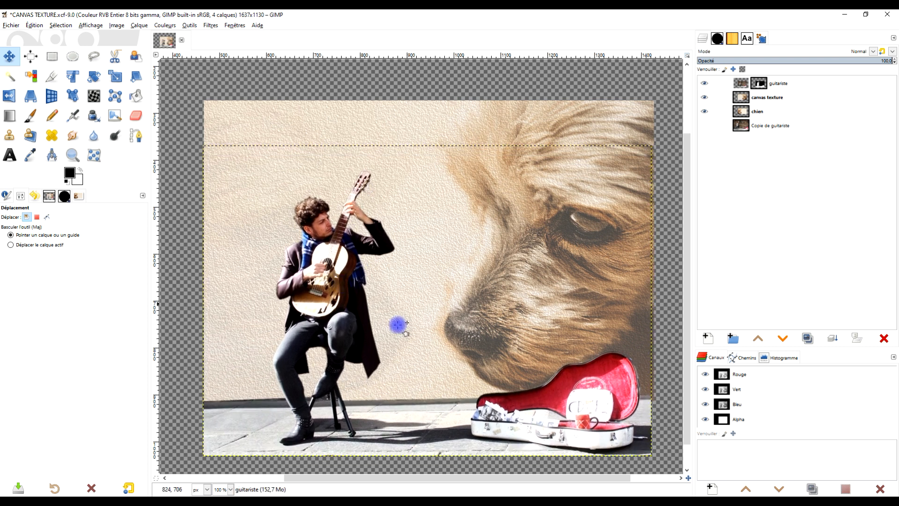
Step: Check the seam between wall and pavement and nudge the guitariste layer slightly to line up with the canvas texture
scroll(400, 410, "up", 5, "ctrl")
scroll(398, 403, "down", 6, "ctrl")
scroll(355, 401, "up", 2, "ctrl")
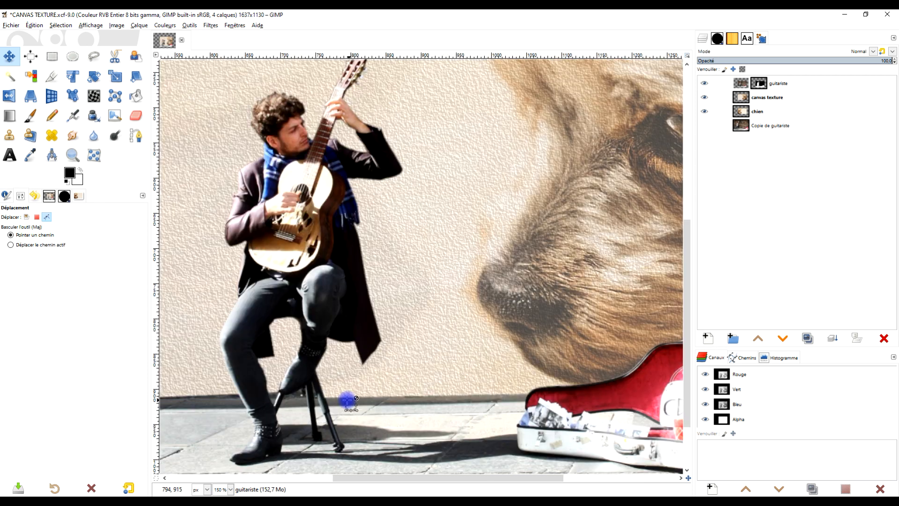
scroll(424, 406, "up", 2, "ctrl")
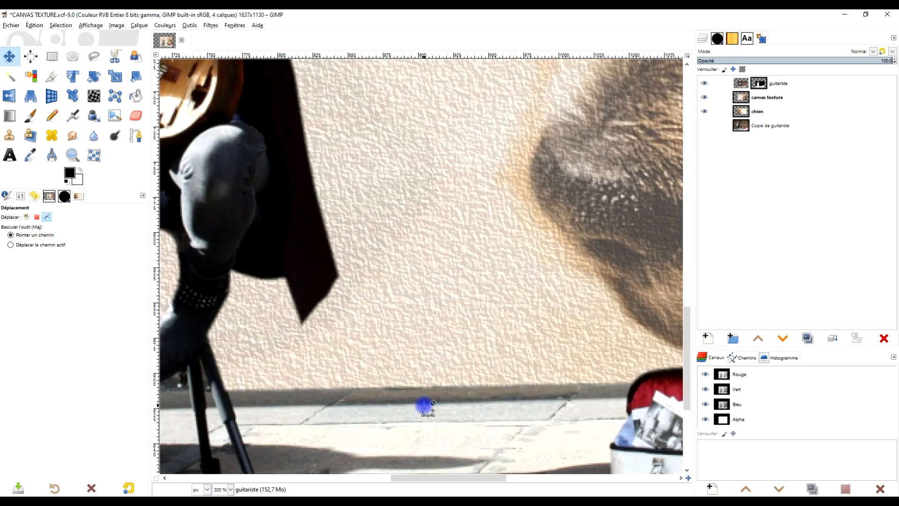
scroll(424, 405, "down", 3, "ctrl")
scroll(426, 375, "up", 2)
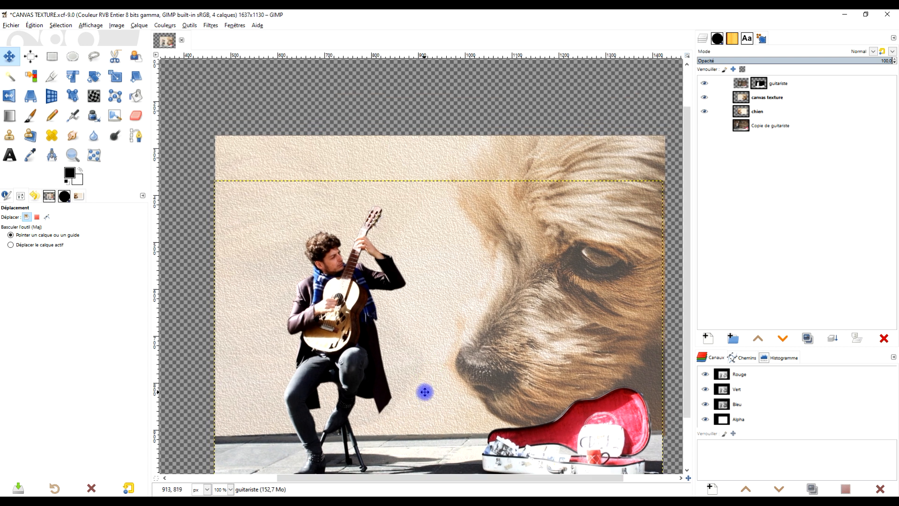
left_click_drag(352, 307, 346, 300)
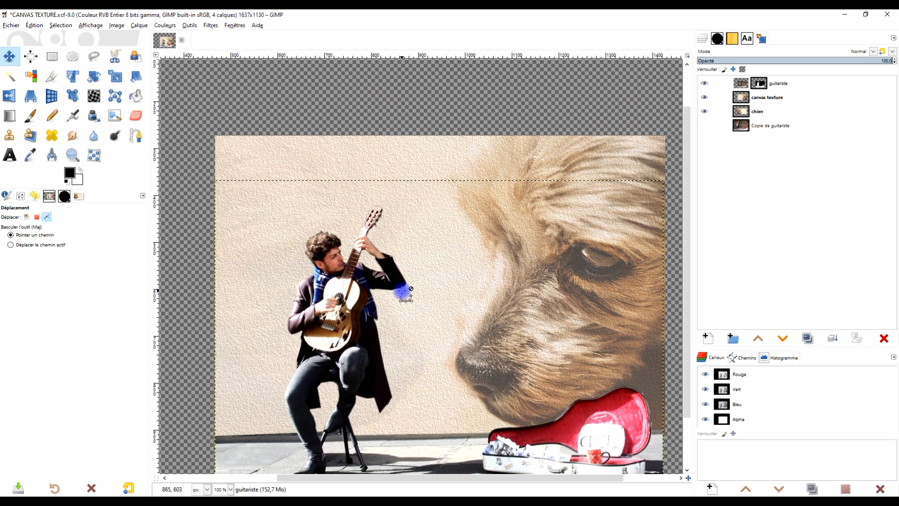
scroll(435, 305, "down", 1, "ctrl")
scroll(445, 307, "up", 1, "ctrl")
scroll(502, 311, "down", 1)
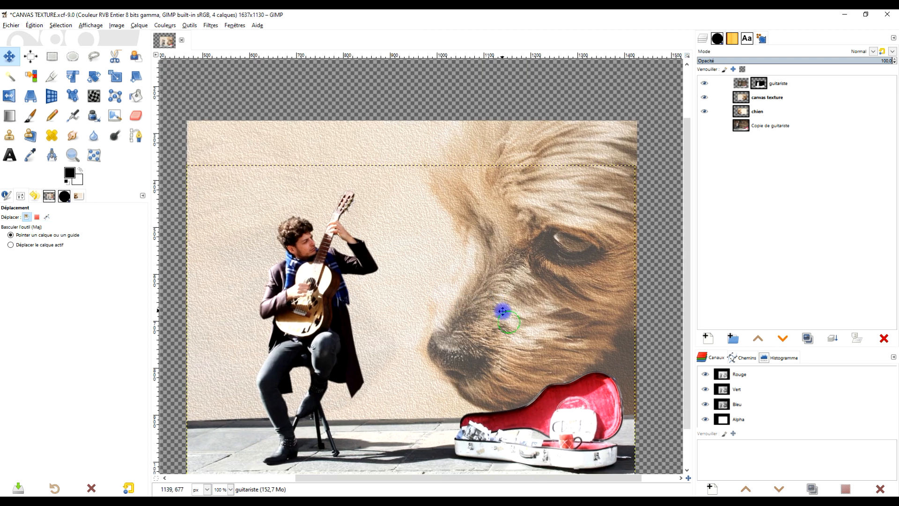
Step: Create a transparent 1637 × 1130 px layer named ombre directly above the canvas texture layer
left_click(743, 102)
left_click(743, 102)
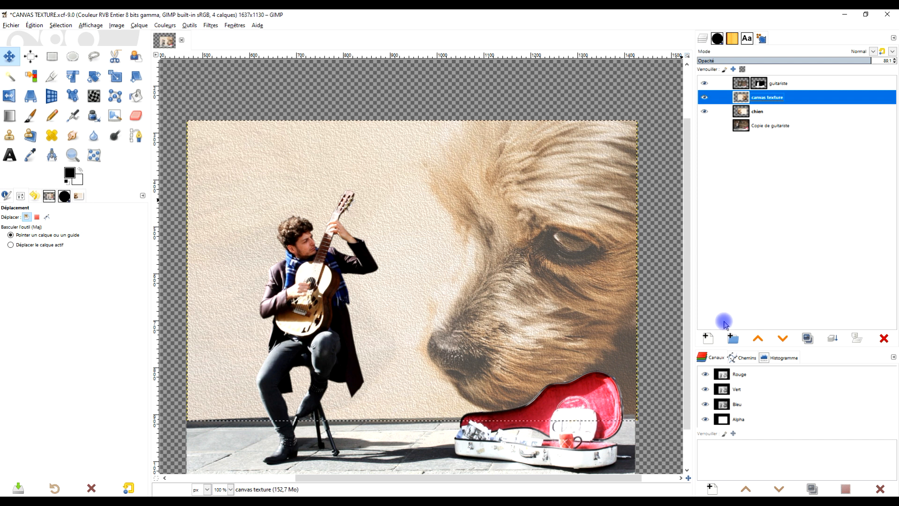
left_click(709, 337)
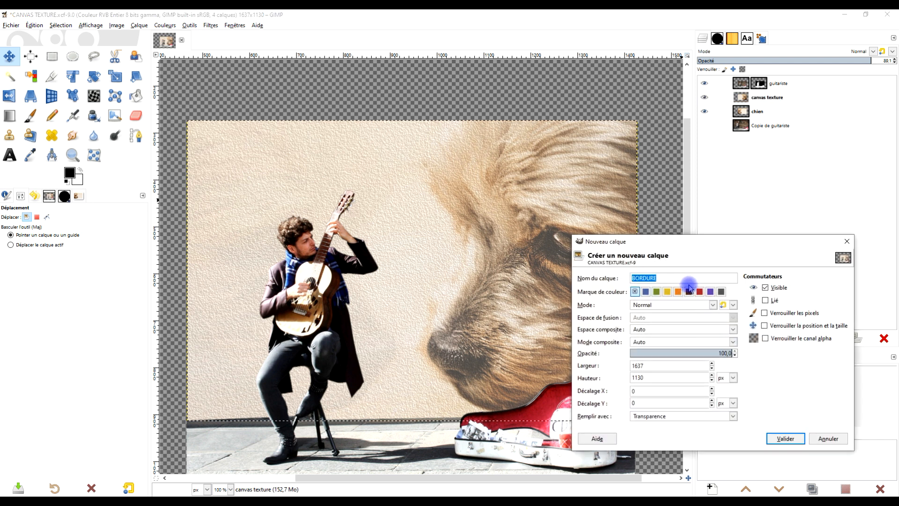
type("ombre")
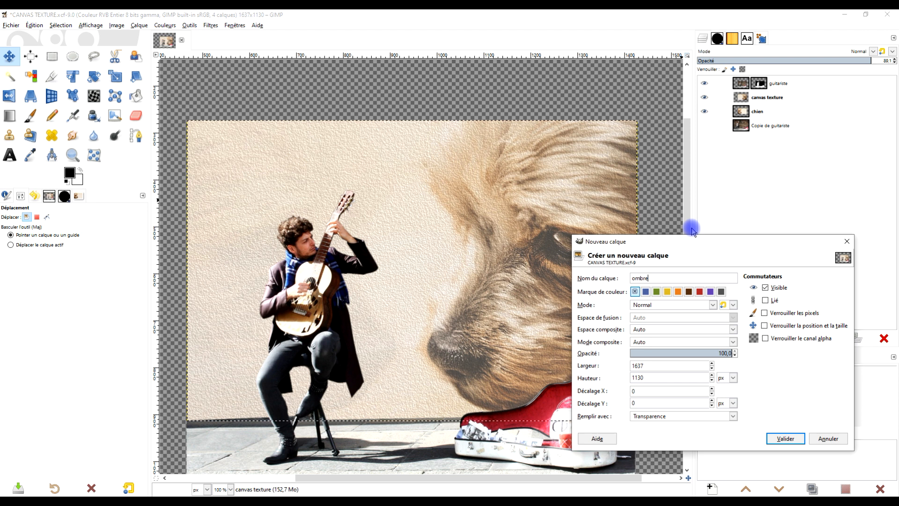
left_click(785, 440)
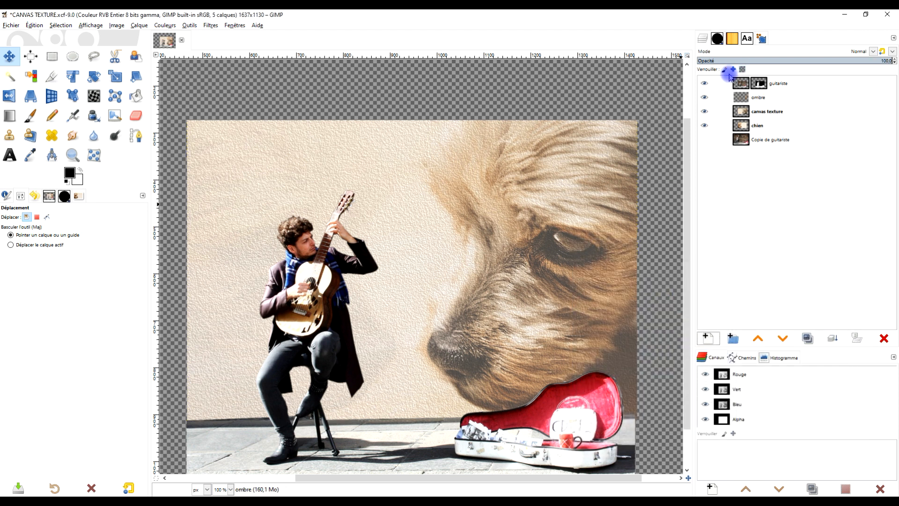
Step: Choose the Gradient tool with a black foreground and the PP vers Transparent gradient
left_click(10, 115)
left_click(69, 180)
left_click(9, 241)
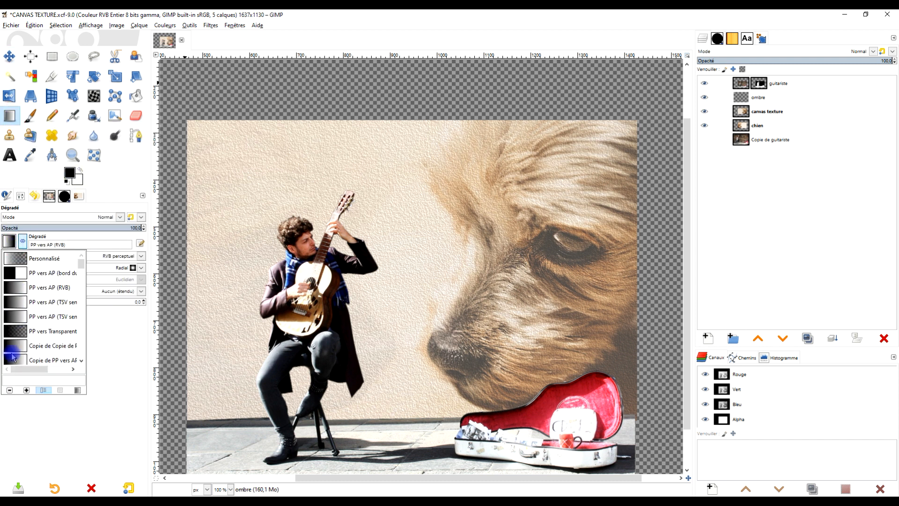
left_click(15, 332)
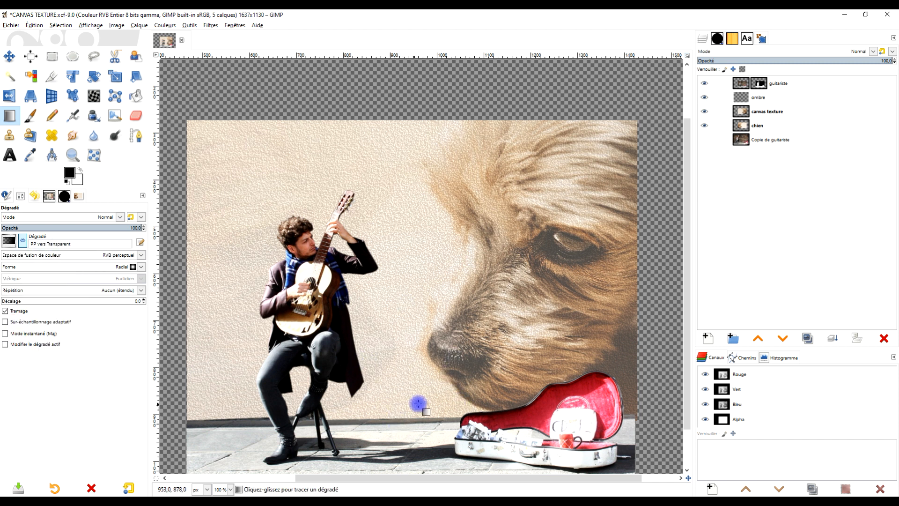
Step: Select a rectangular band of about 1019 × 314 px from the middle of the wall down to the pavement
left_click_drag(497, 324, 491, 276)
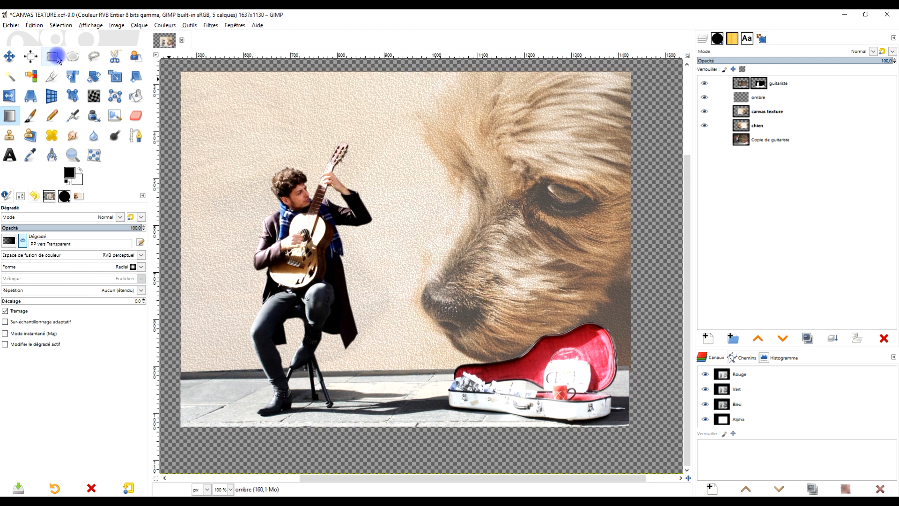
left_click(54, 57)
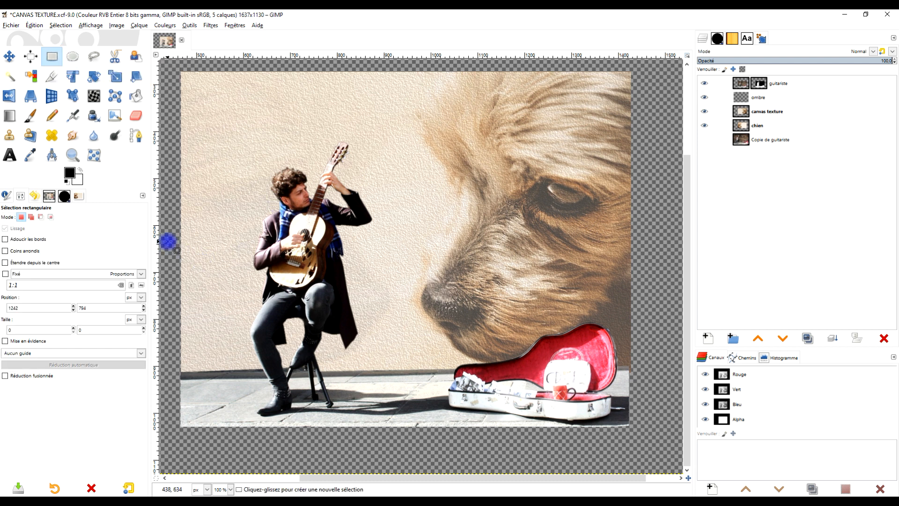
left_click_drag(168, 241, 604, 410)
left_click_drag(645, 387, 645, 387)
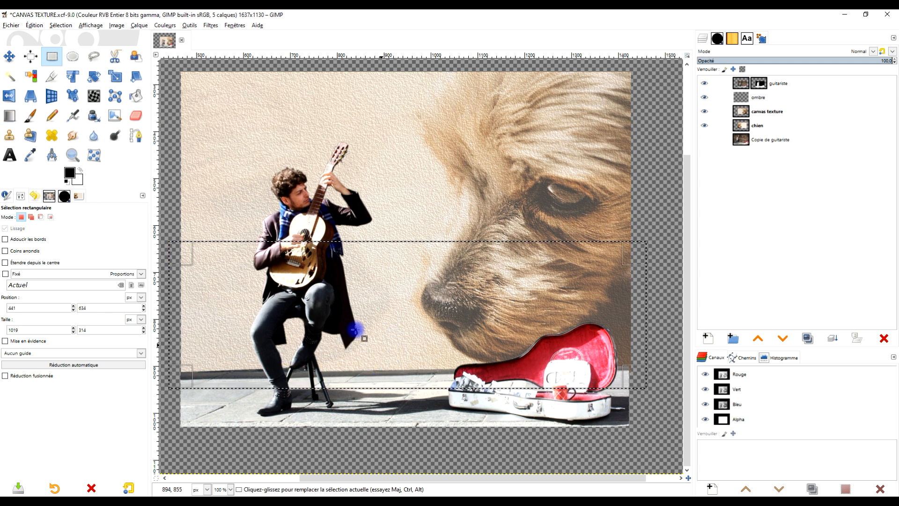
Step: Draw a vertical black-to-transparent gradient in the selection at the base of the wall and set its shape to Linéaire
left_click(10, 115)
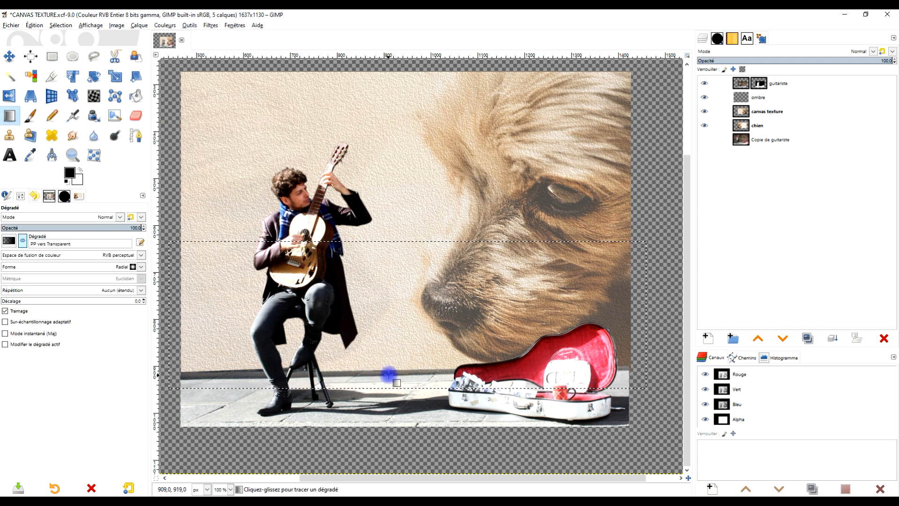
left_click_drag(388, 374, 388, 343)
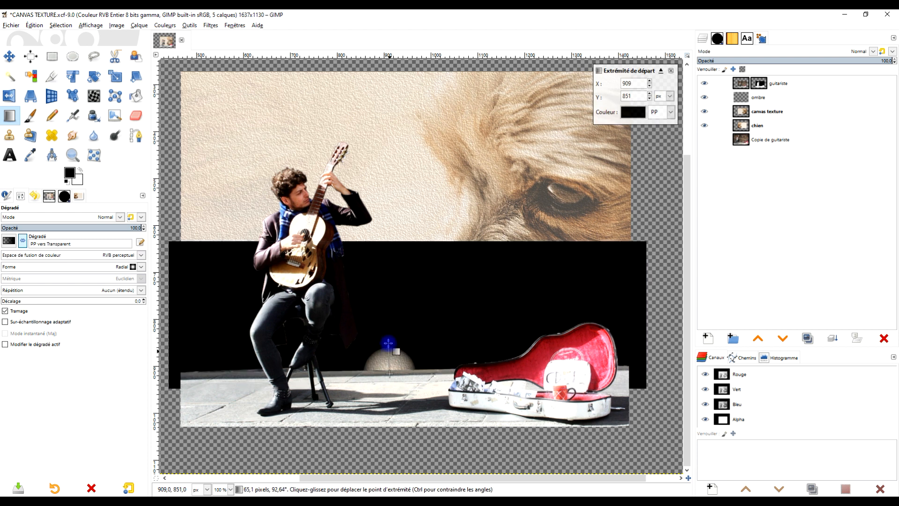
left_click(74, 266)
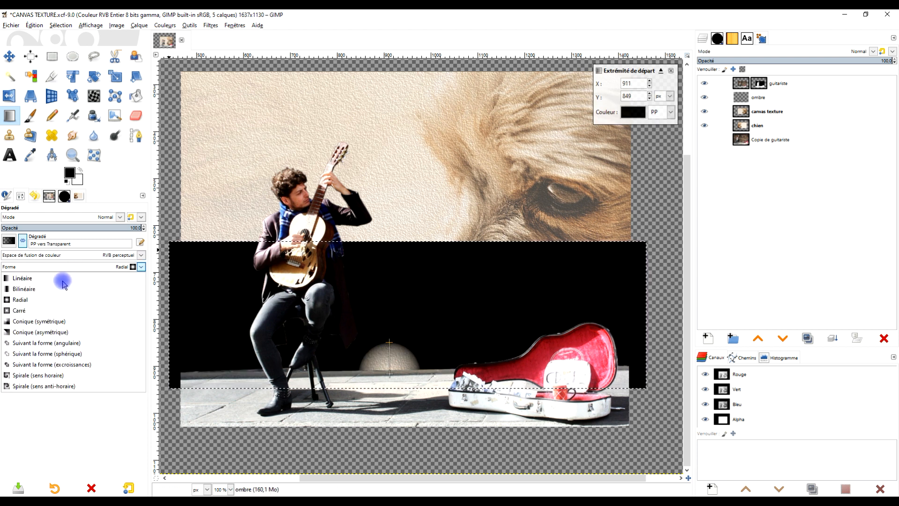
left_click(63, 278)
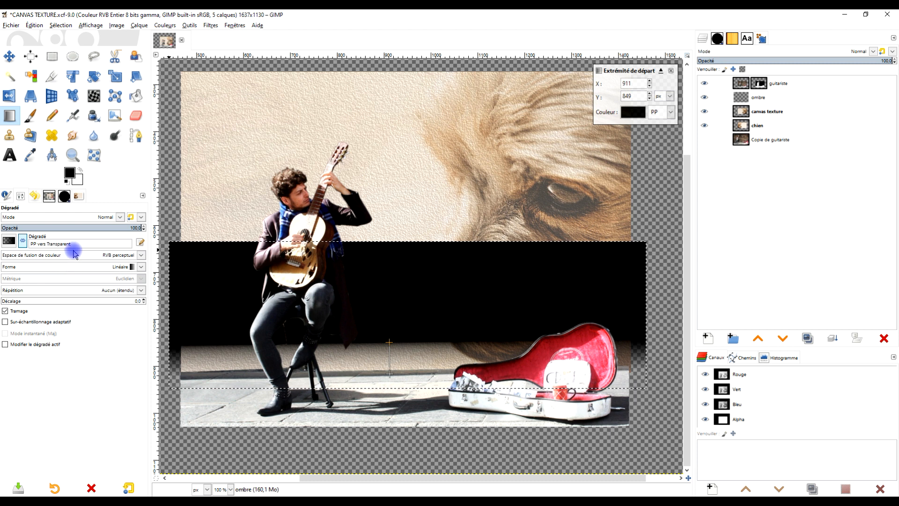
left_click(109, 270)
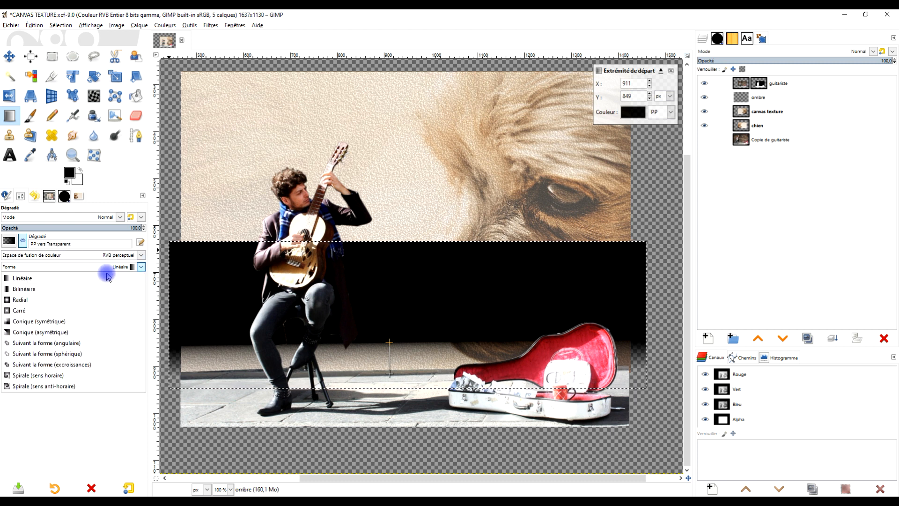
left_click(75, 271)
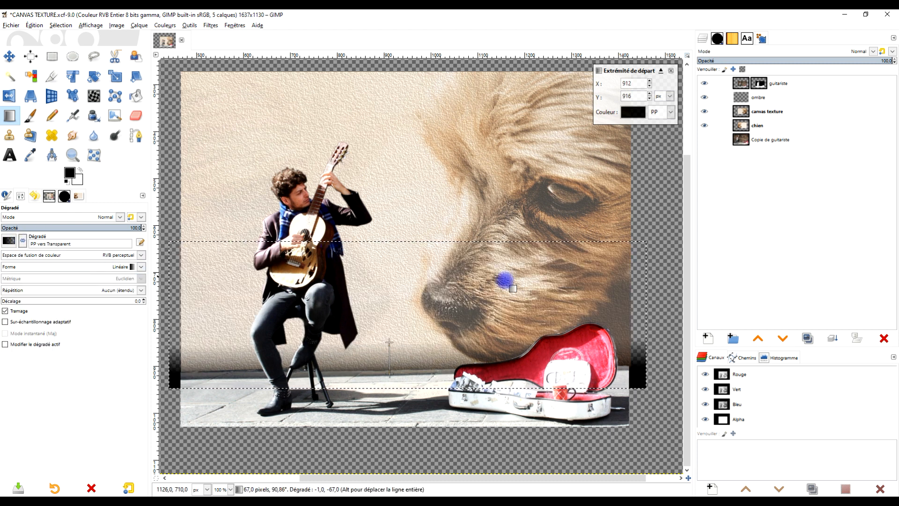
Step: Lengthen the gradient shadow to about 202 px by repositioning both end points, and apply it to the ombre layer
left_click_drag(389, 342, 392, 321)
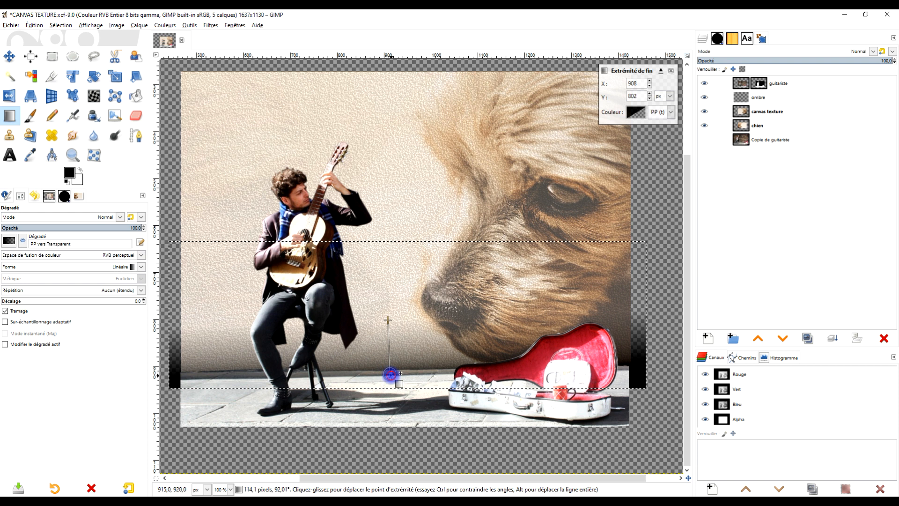
left_click_drag(389, 373, 386, 386)
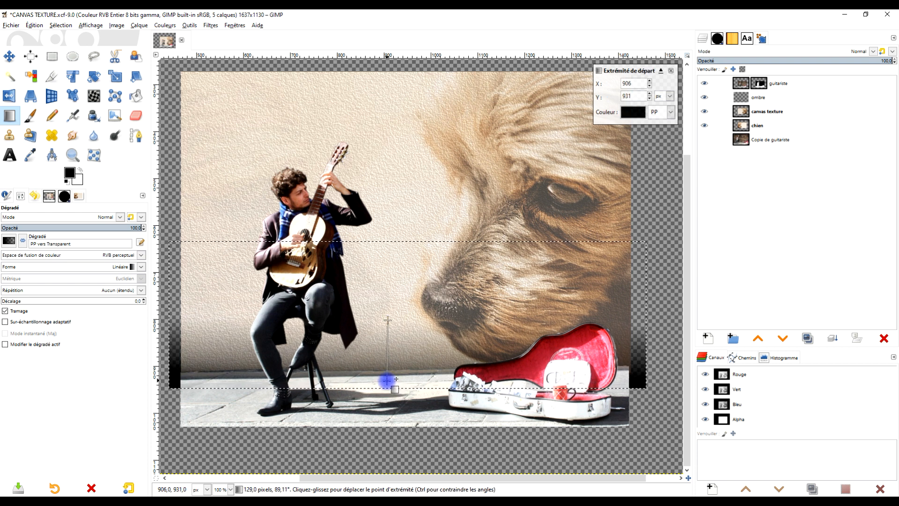
left_click_drag(387, 320, 388, 309)
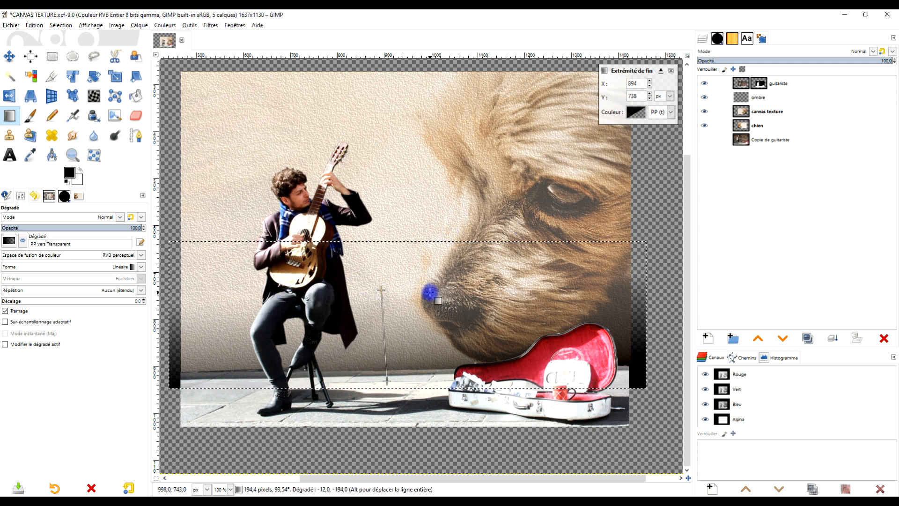
left_click_drag(387, 381, 388, 382)
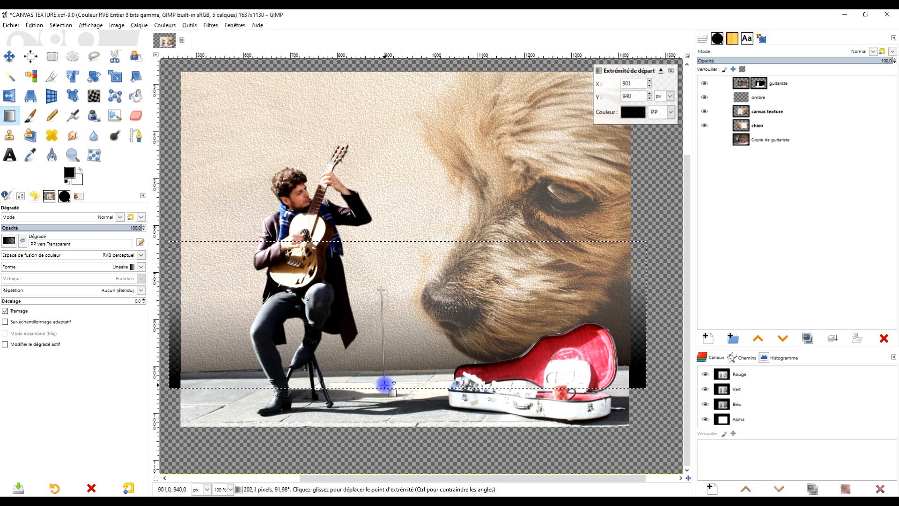
key("Return")
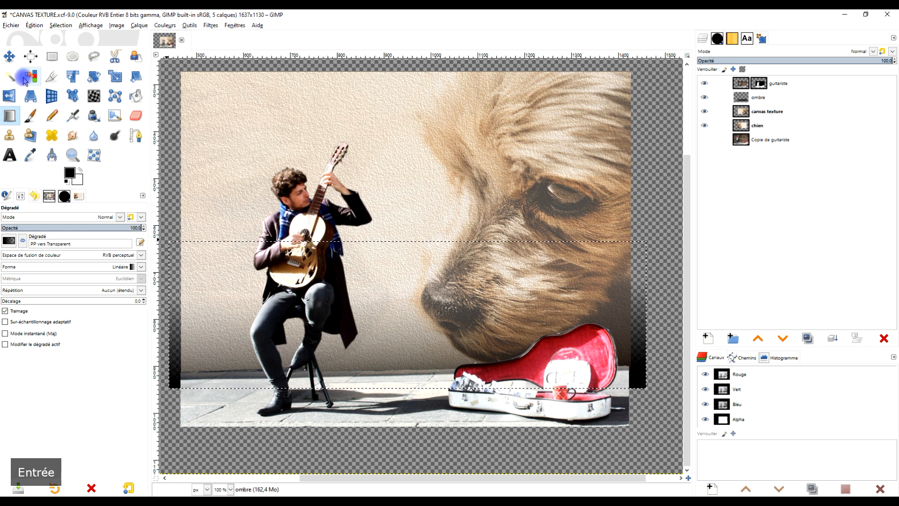
Step: Clear the rectangular selection around the gradient shadow
left_click(9, 56)
left_click(35, 25)
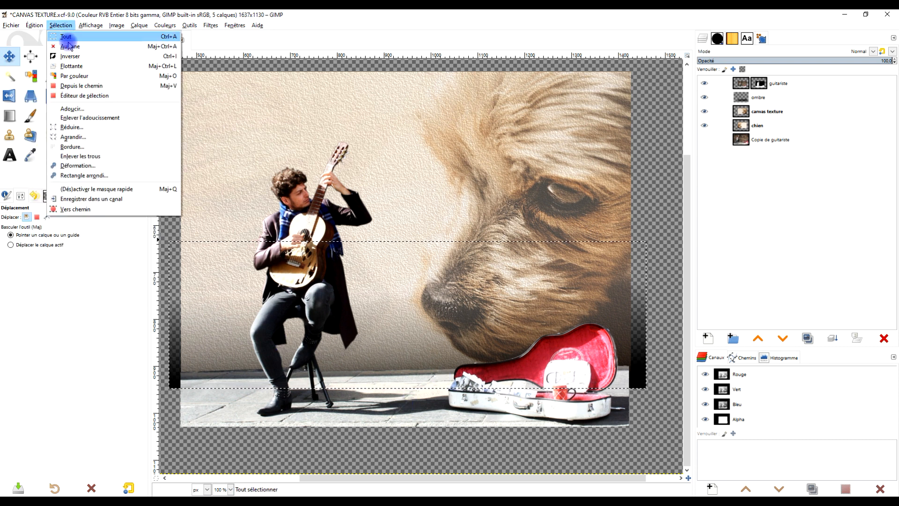
left_click(61, 36)
Step: Nudge the guitariste layer slightly upward and compare the image with the ombre layer hidden and shown
left_click(742, 84)
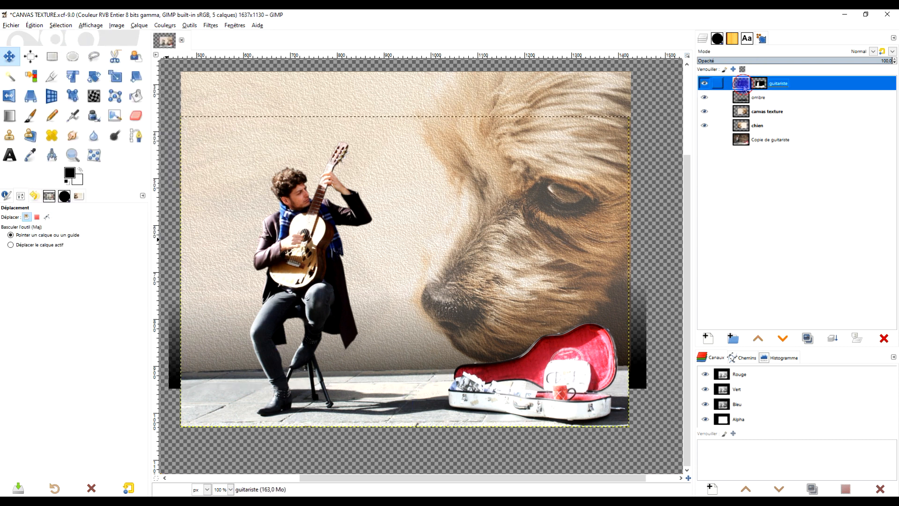
left_click_drag(408, 402, 408, 401)
left_click(705, 97)
left_click(705, 98)
Step: Try to trim the image's empty borders with Découpage futé
left_click(61, 25)
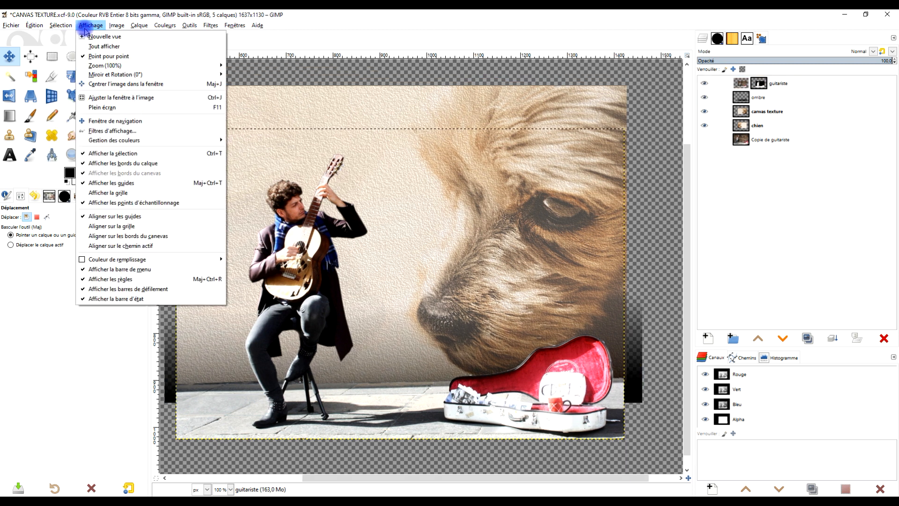
mouse_move(122, 28)
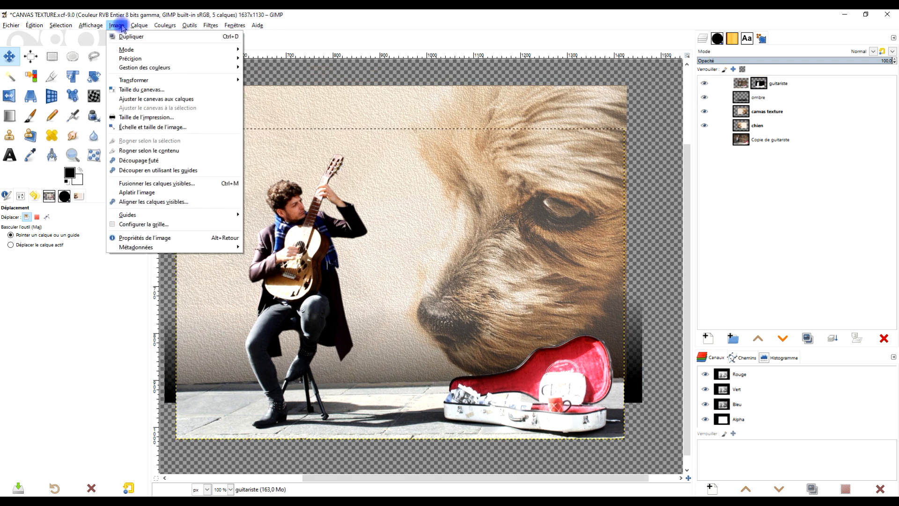
left_click(166, 161)
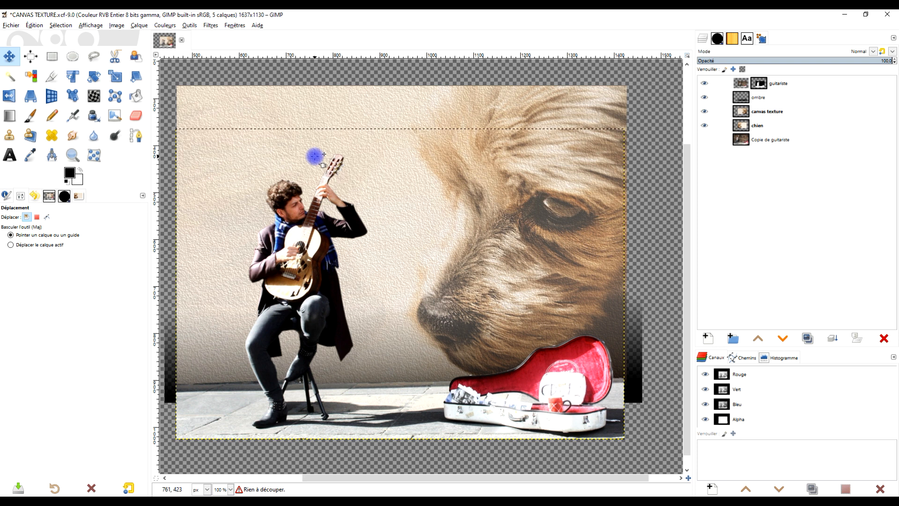
scroll(476, 254, "down", 2)
scroll(477, 253, "up", 2)
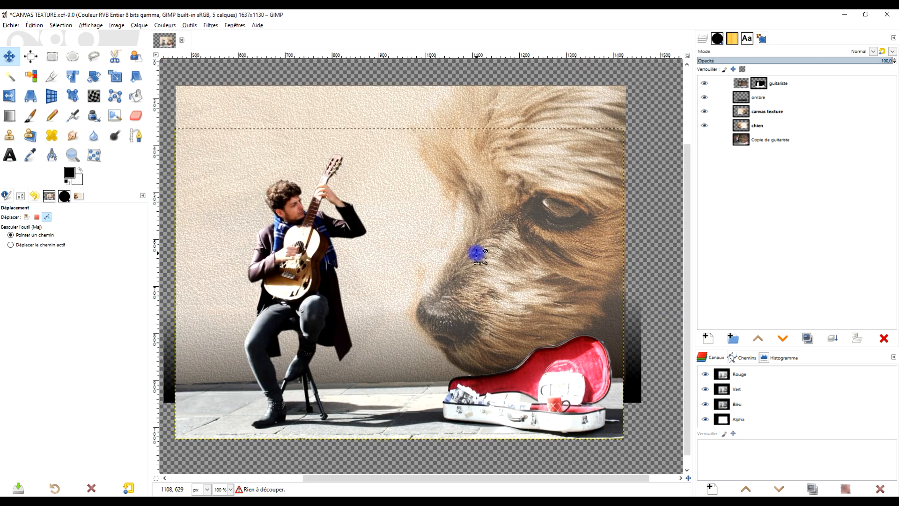
left_click(742, 84)
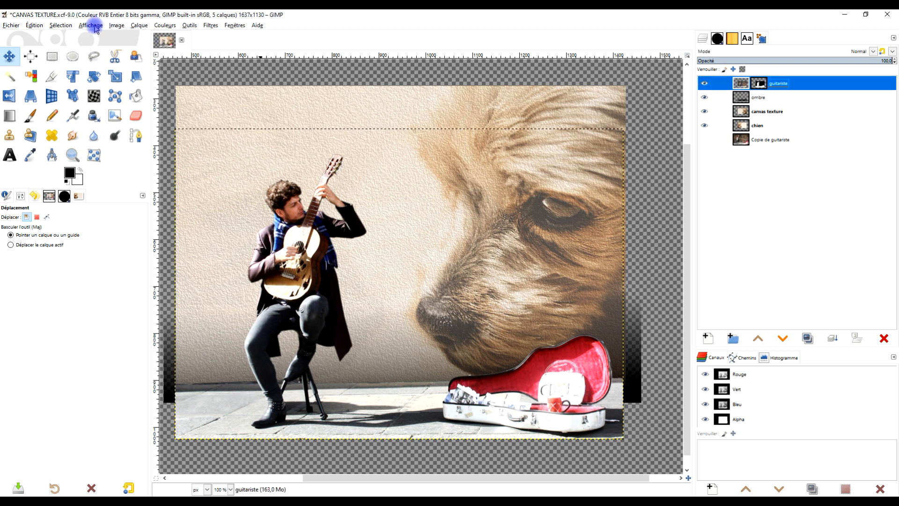
left_click(113, 26)
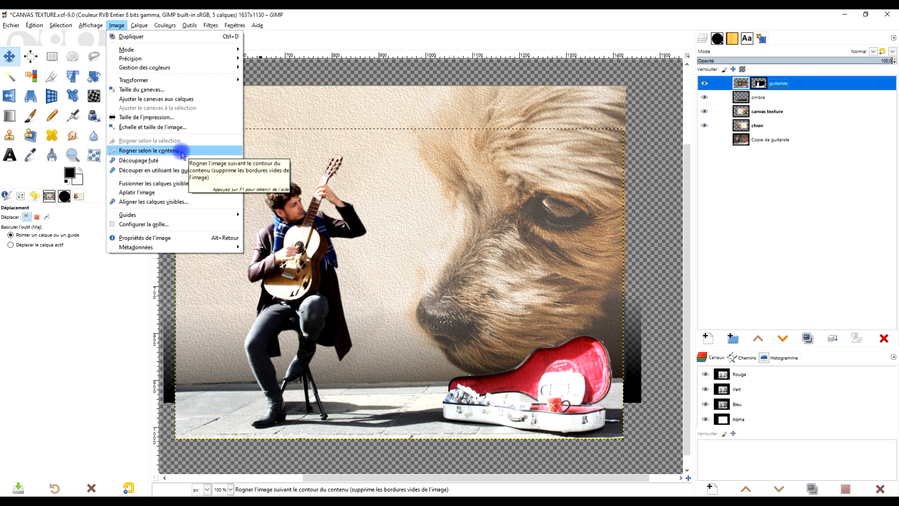
left_click(751, 187)
Step: Scale the ombre layer about its centre to 1528 × 1130 px with proportions unlocked, so the shadow fits the canvas width
left_click(749, 98)
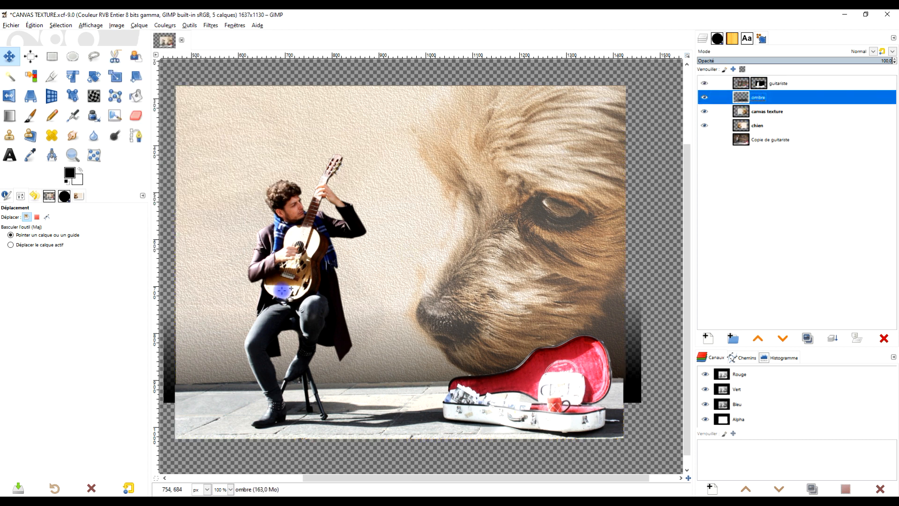
left_click(121, 76)
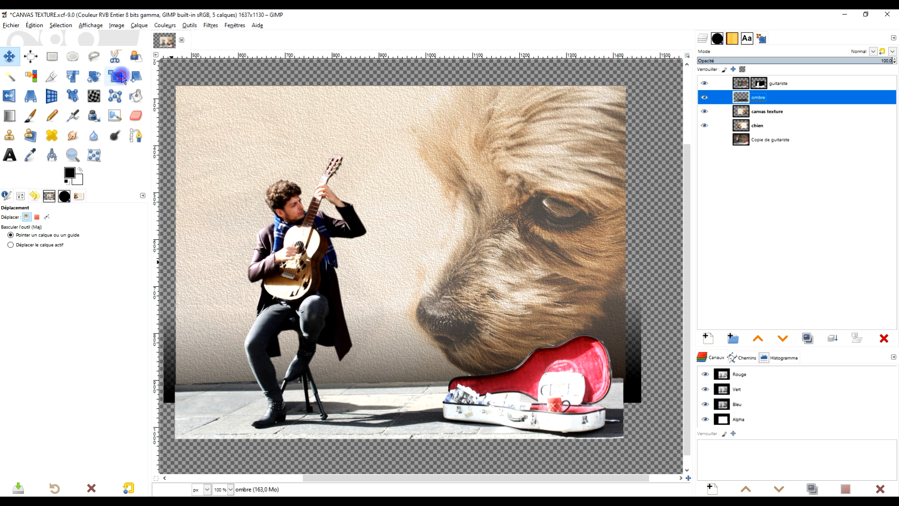
left_click(640, 366)
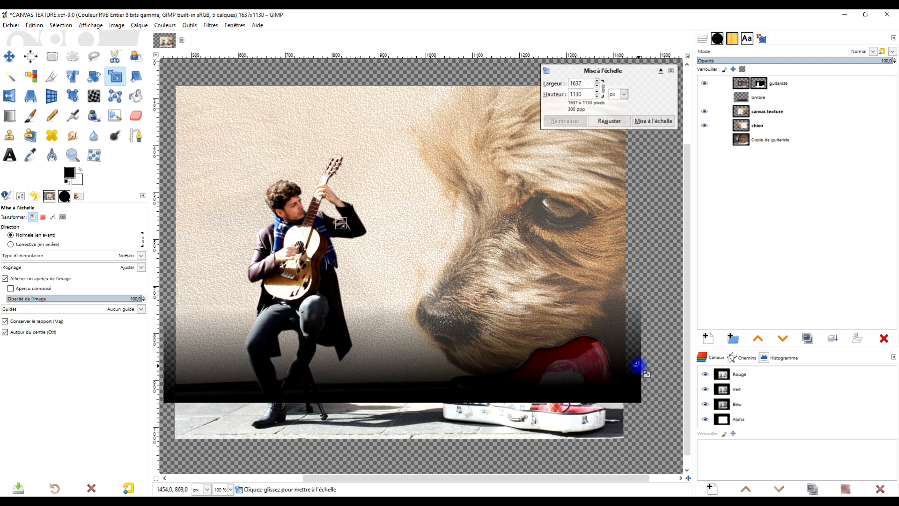
scroll(255, 346, "down", 3)
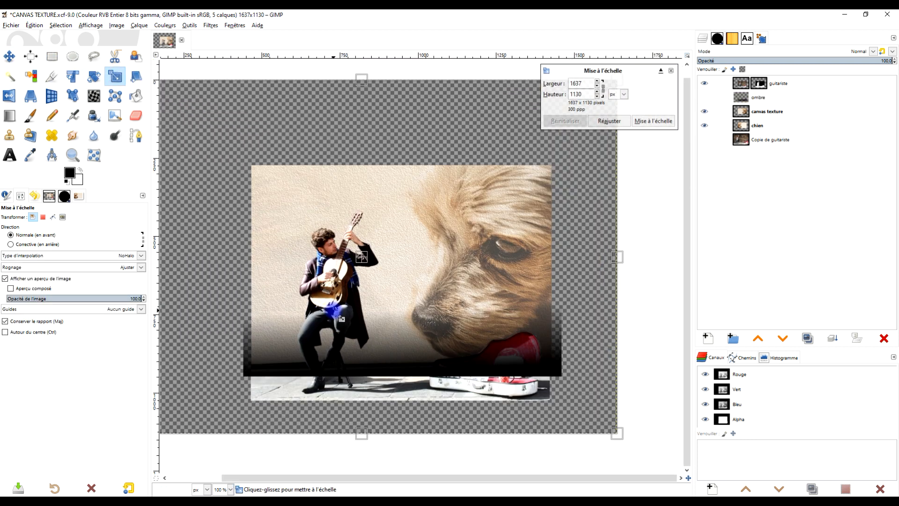
scroll(334, 318, "up", 2)
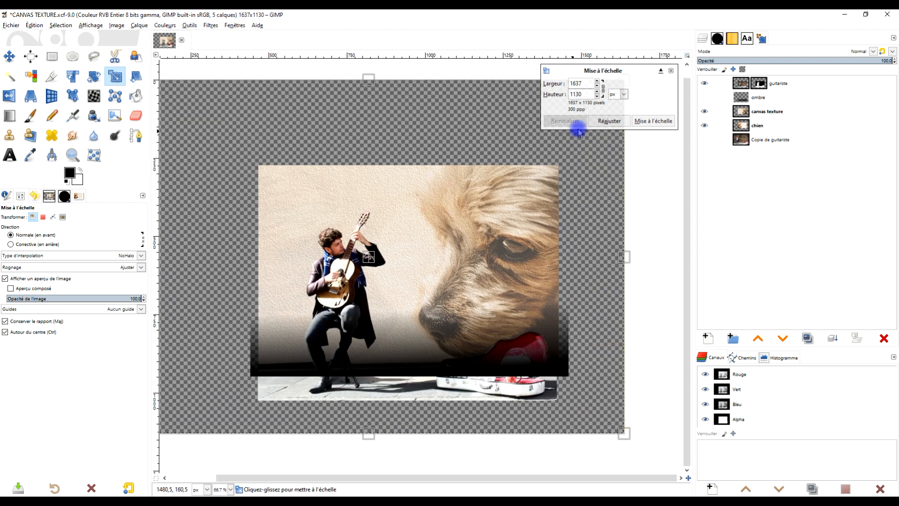
left_click(603, 91)
left_click_drag(623, 261, 596, 262)
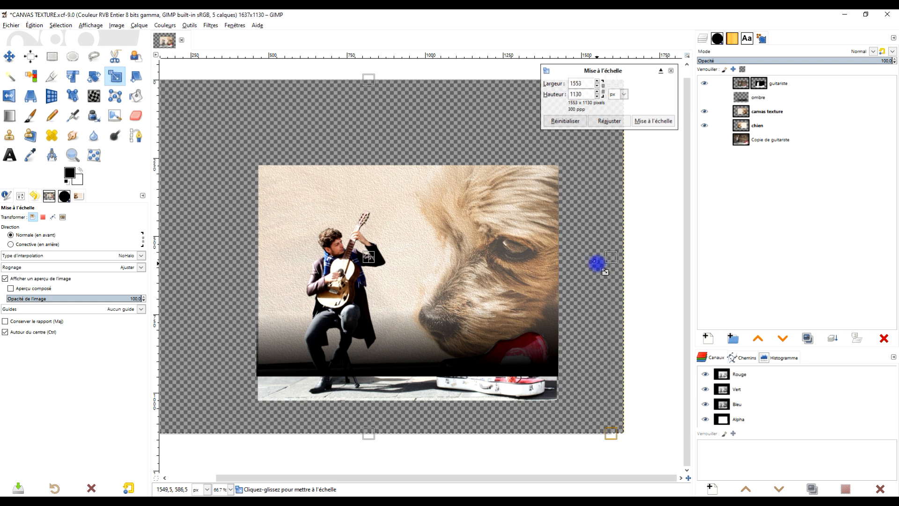
left_click_drag(390, 290, 519, 295)
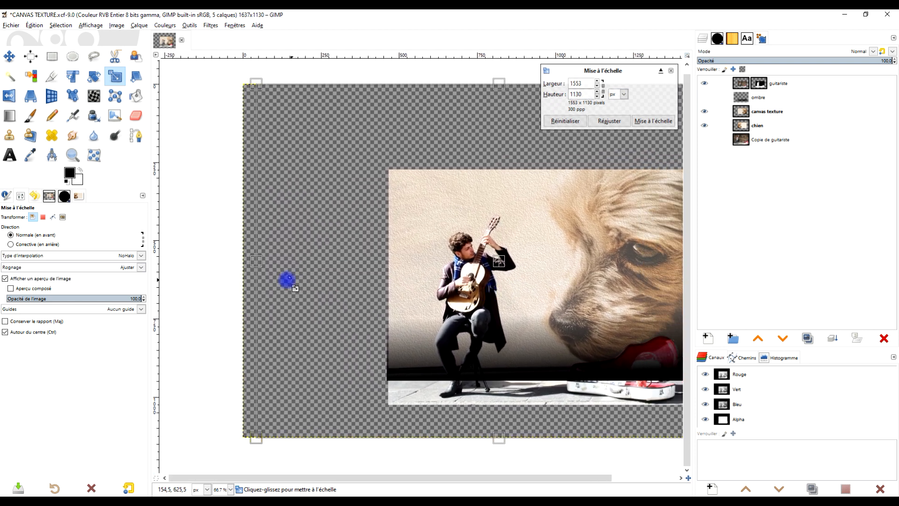
mouse_move(256, 263)
left_mouse_down()
mouse_move(281, 265)
mouse_move(263, 265)
left_mouse_up()
scroll(311, 321, "right", 5)
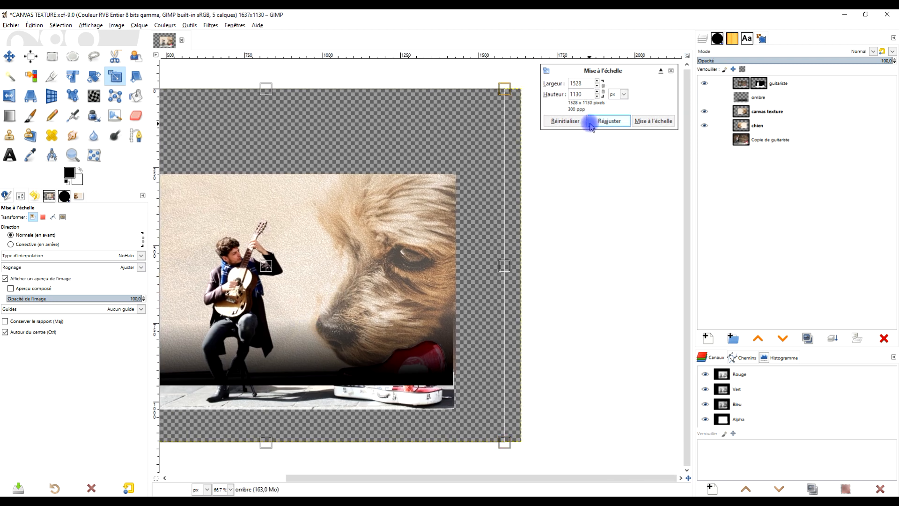
left_click(655, 120)
Step: Crop the whole image rather than only the current layer to the canvas picture, at position 467, 273 and size 963 × 750 px
left_click_drag(335, 342, 483, 334)
right_click(744, 101)
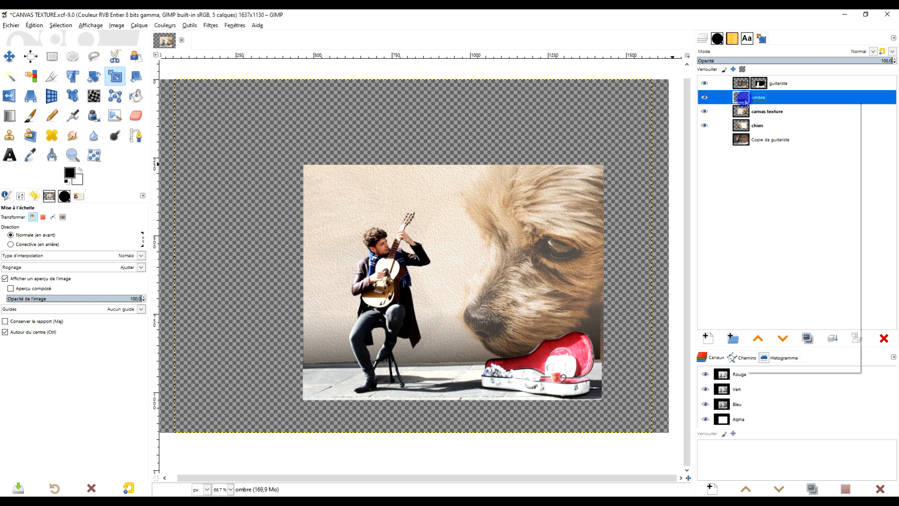
left_click(880, 214)
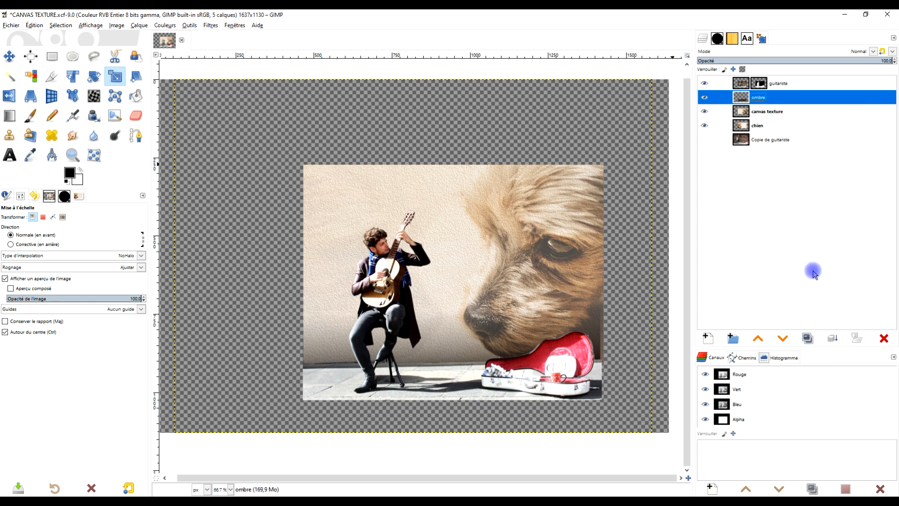
left_click(49, 78)
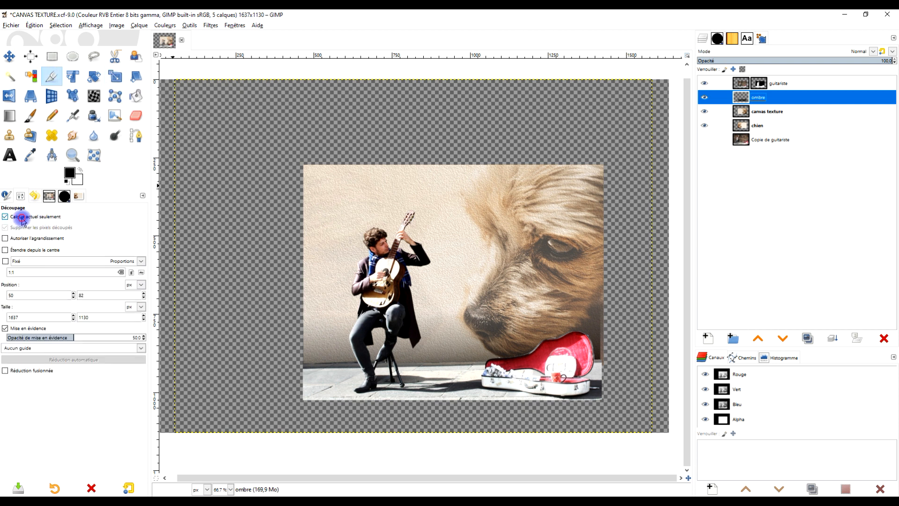
left_click(28, 232)
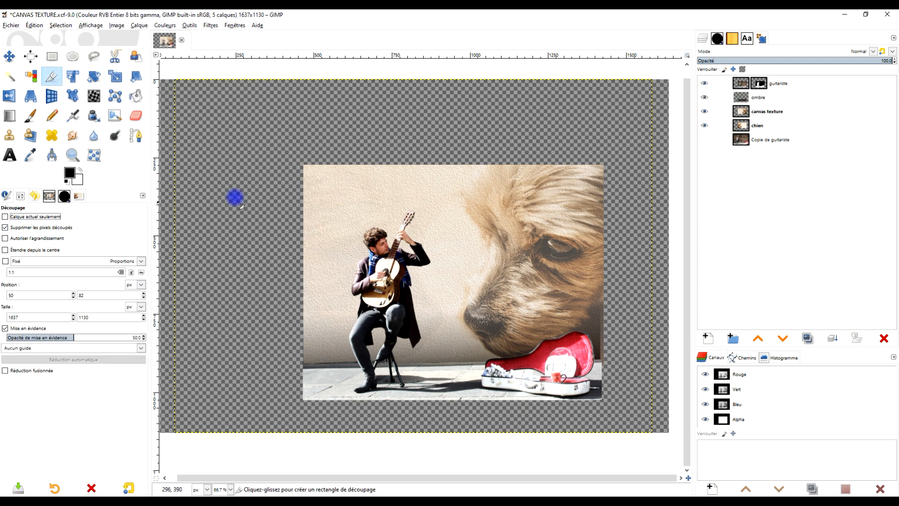
left_click_drag(303, 165, 601, 398)
left_click_drag(310, 268, 310, 269)
left_click_drag(596, 287, 598, 288)
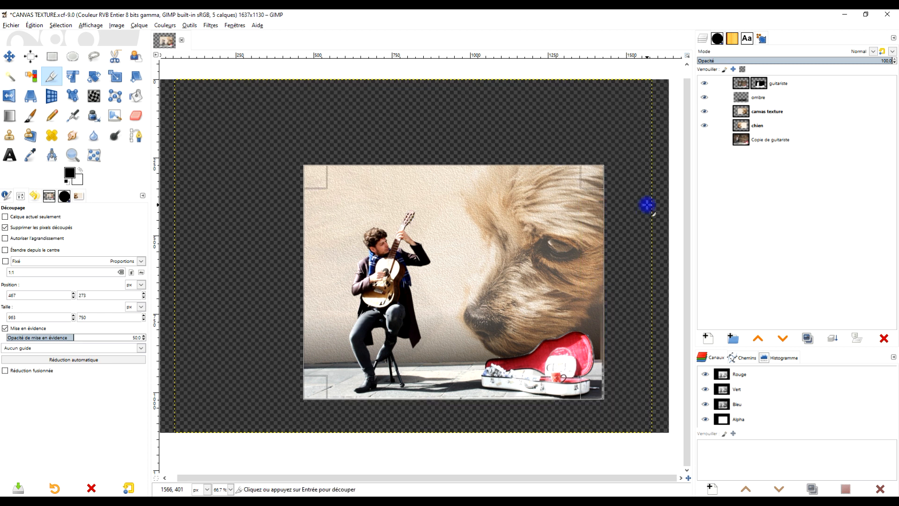
left_click(449, 265)
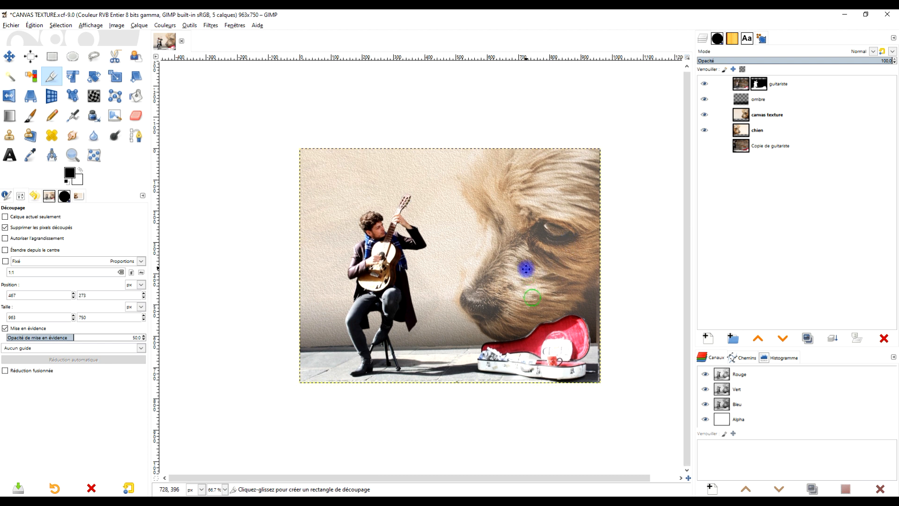
Step: Crop the image again to 953 × 746 px from the origin, trimming the uneven right and bottom edges
scroll(482, 274, "up", 1)
left_click_drag(482, 274, 504, 292)
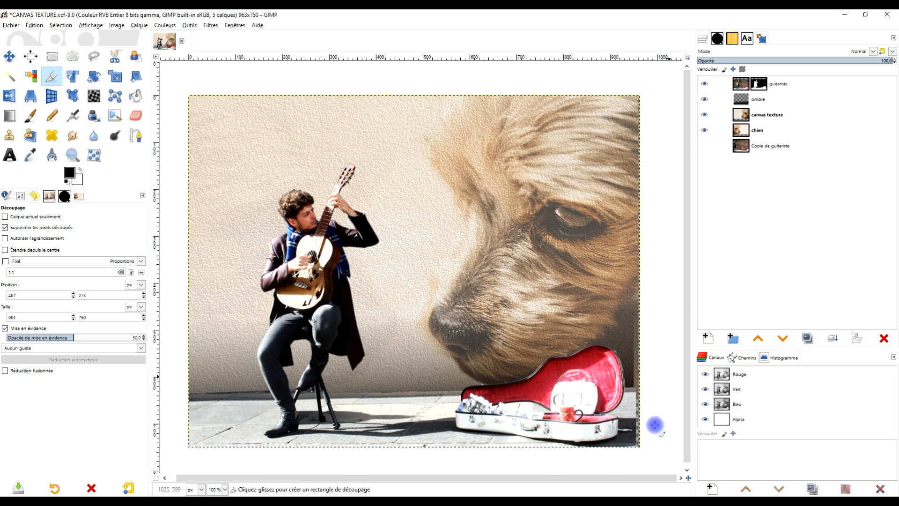
left_click_drag(635, 445, 169, 92)
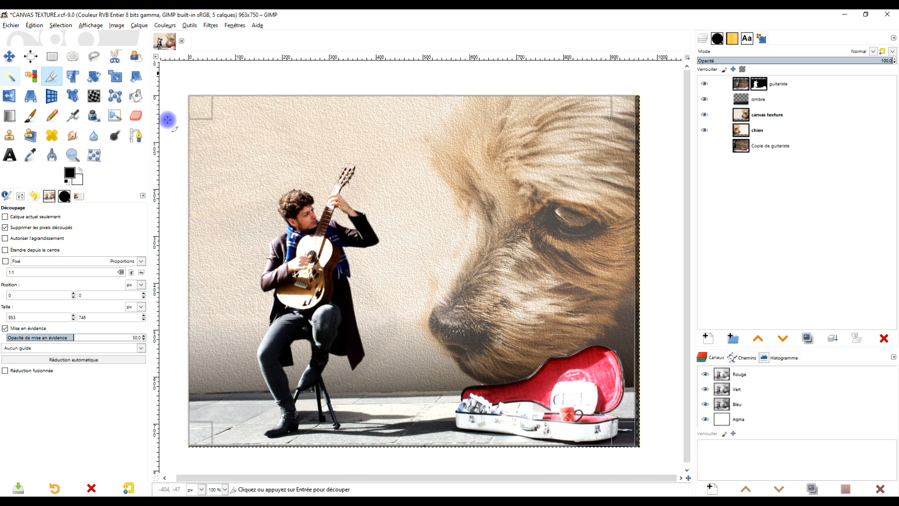
left_click(430, 248)
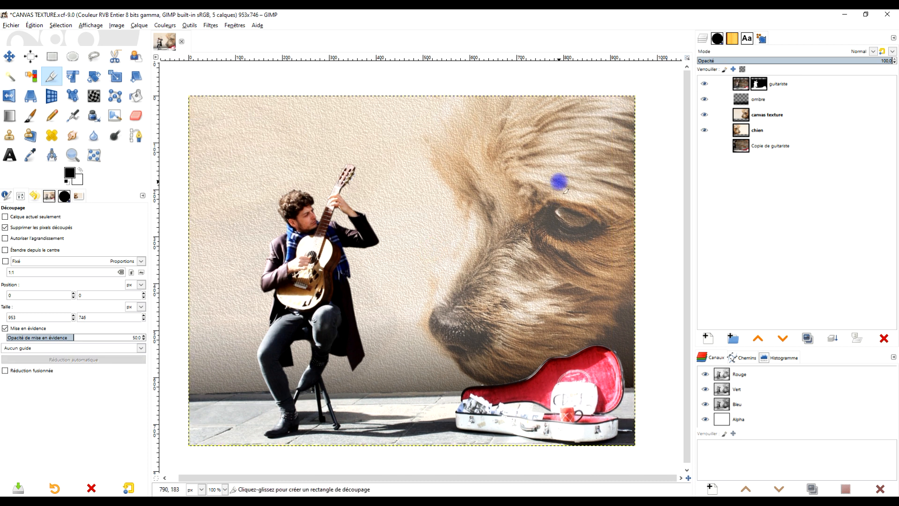
Step: Compare the composite with the ombre layer hidden and shown, and with it stacked above and below the guitariste layer
left_click(704, 99)
left_click(705, 99)
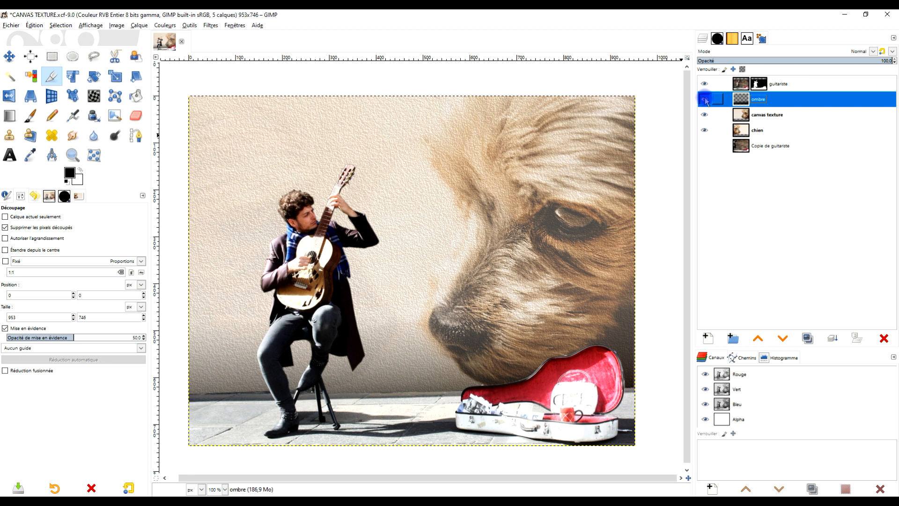
left_click(758, 339)
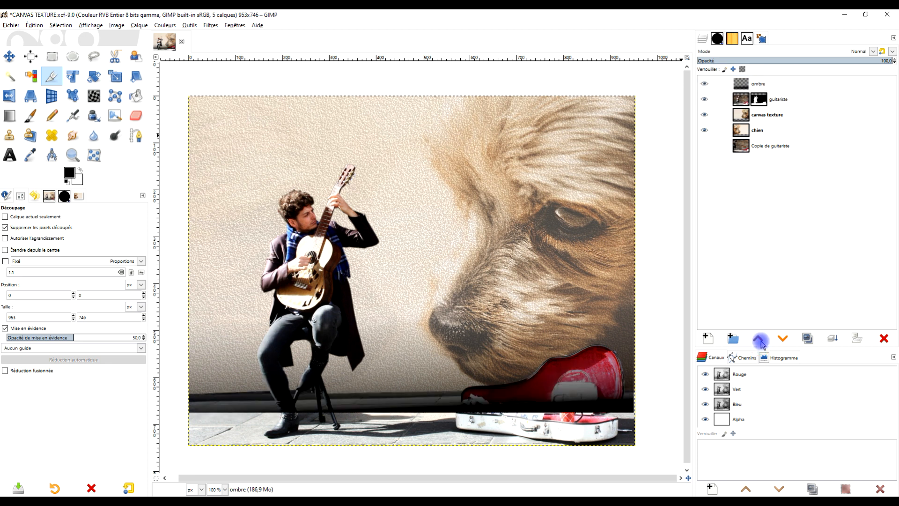
left_click(782, 339)
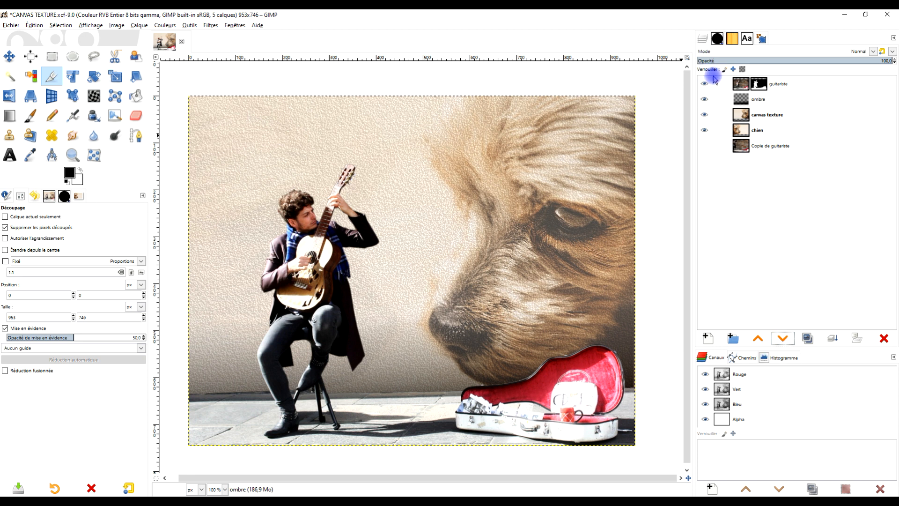
Step: Try the ombre layer above guitariste with altered opacity, restoring 100% opacity and its place beneath guitariste
left_click(758, 85)
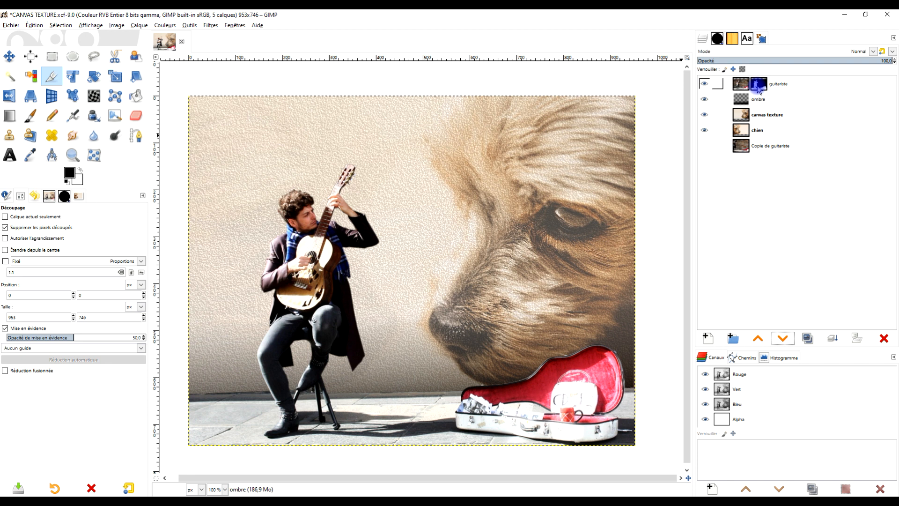
left_click(781, 339)
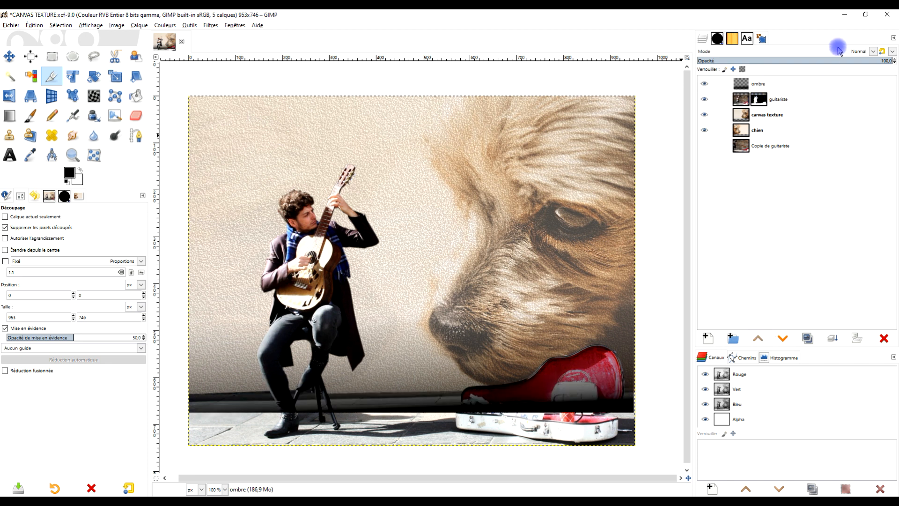
left_click_drag(823, 60, 892, 82)
left_click(782, 338)
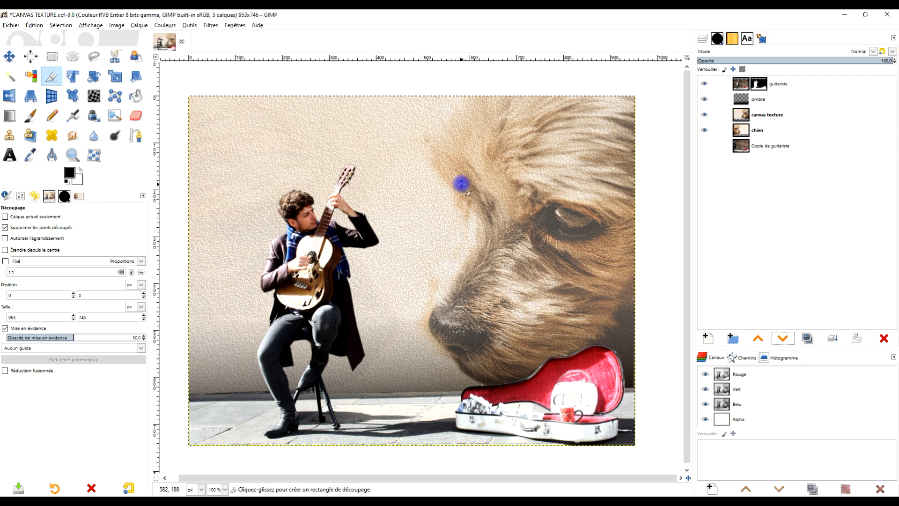
scroll(375, 234, "up", 3, "ctrl")
scroll(383, 232, "down", 3, "ctrl")
scroll(382, 233, "up", 1, "ctrl")
scroll(383, 233, "down", 1, "ctrl")
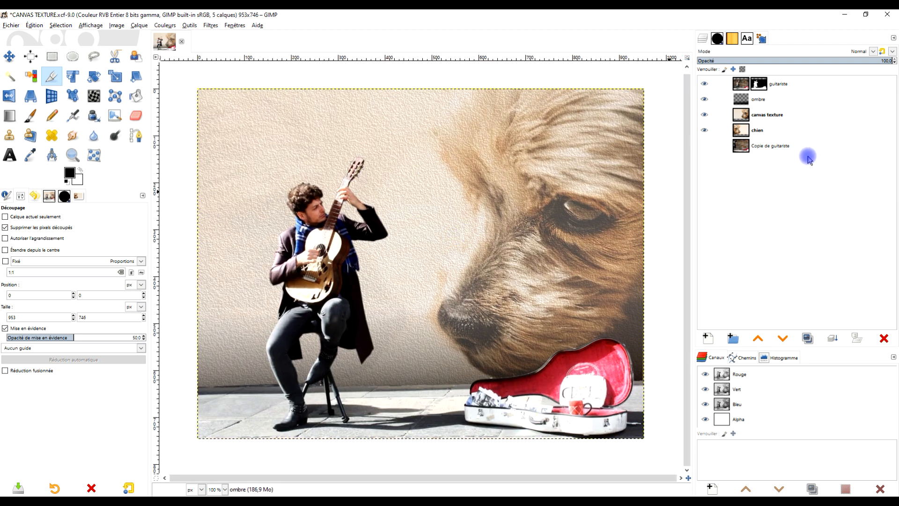